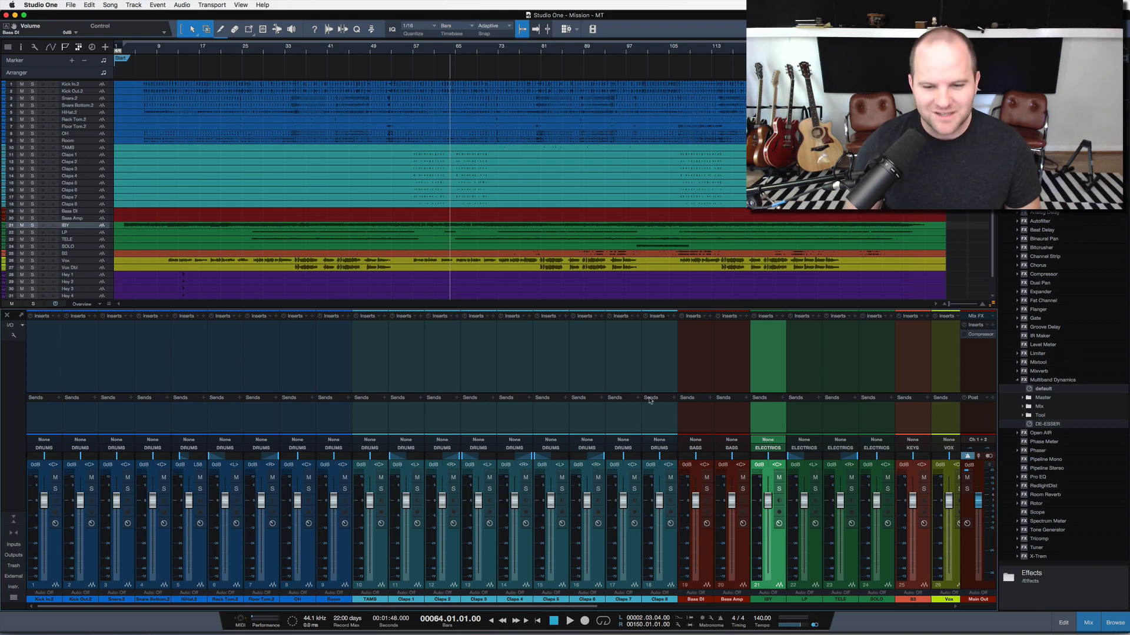
Review the bus channels in the console, selecting BASS, ELECTRICS, KEYS, VOX and BGV together
{"action": "scroll", "coordinate": [650, 400], "scroll_direction": "right", "scroll_amount": 10}
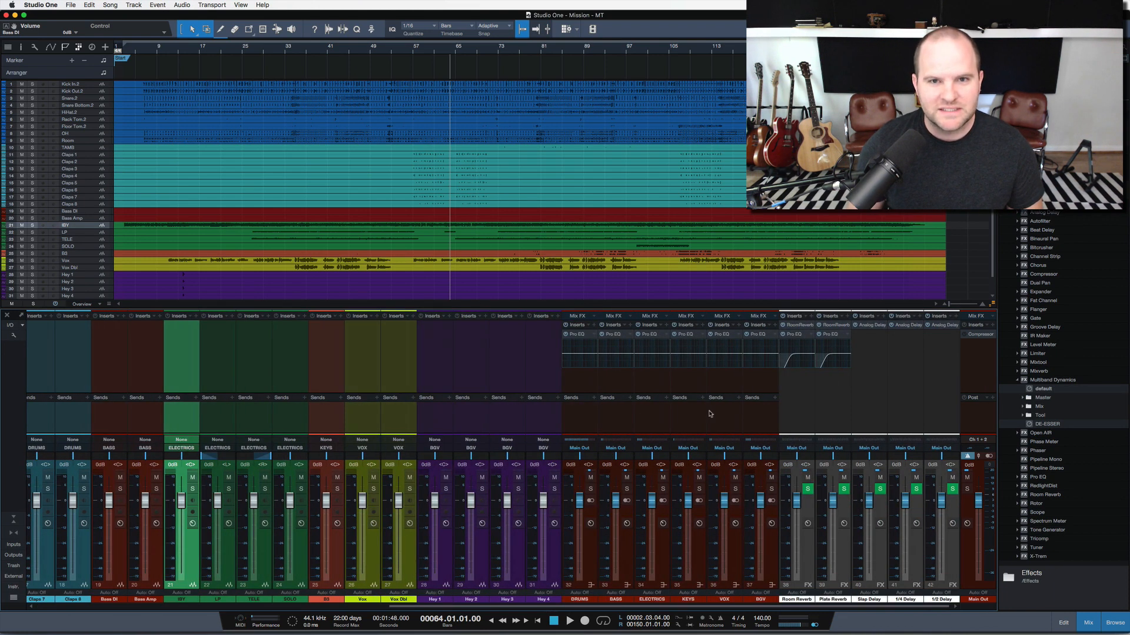
{"action": "left_click", "coordinate": [603, 425]}
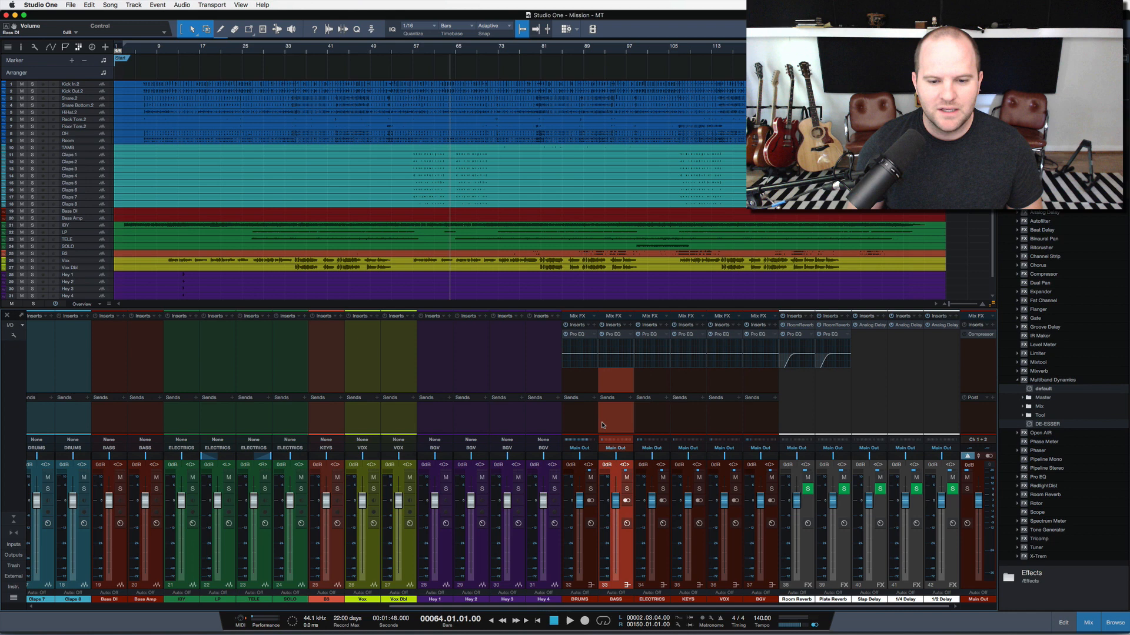
{"action": "left_click", "coordinate": [641, 417], "text": "super"}
{"action": "left_click", "coordinate": [678, 416], "text": "super"}
{"action": "left_click", "coordinate": [716, 416], "text": "super"}
{"action": "left_click", "coordinate": [752, 416], "text": "super"}
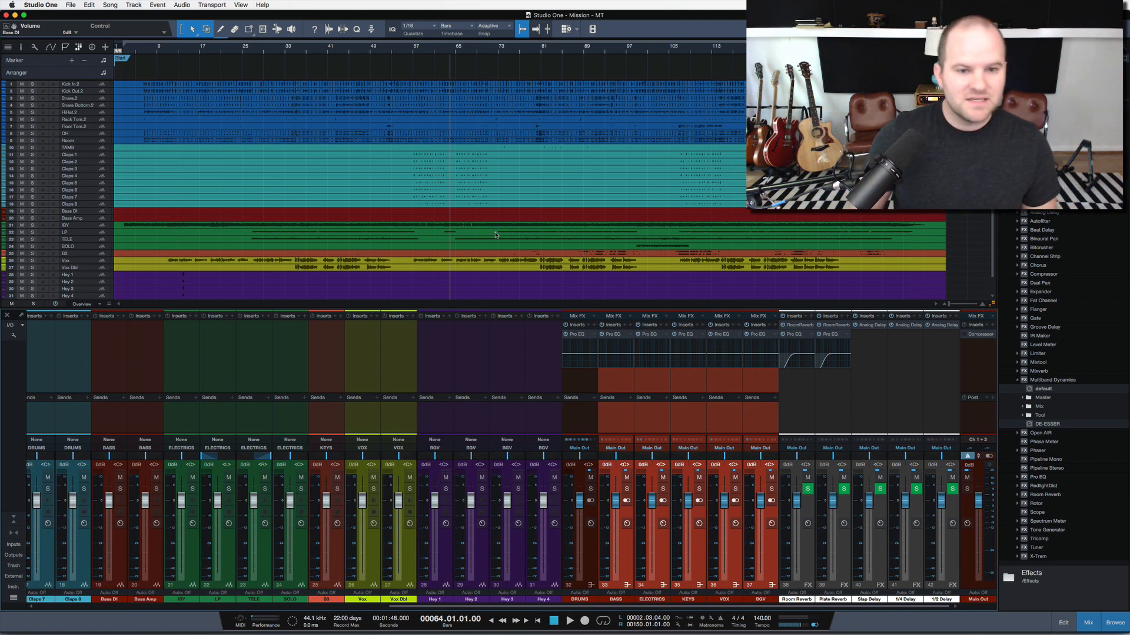
Select the drum channels from Kick In.2 through Room in the console
{"action": "left_click", "coordinate": [547, 413]}
{"action": "scroll", "coordinate": [475, 415], "scroll_direction": "left", "scroll_amount": 10}
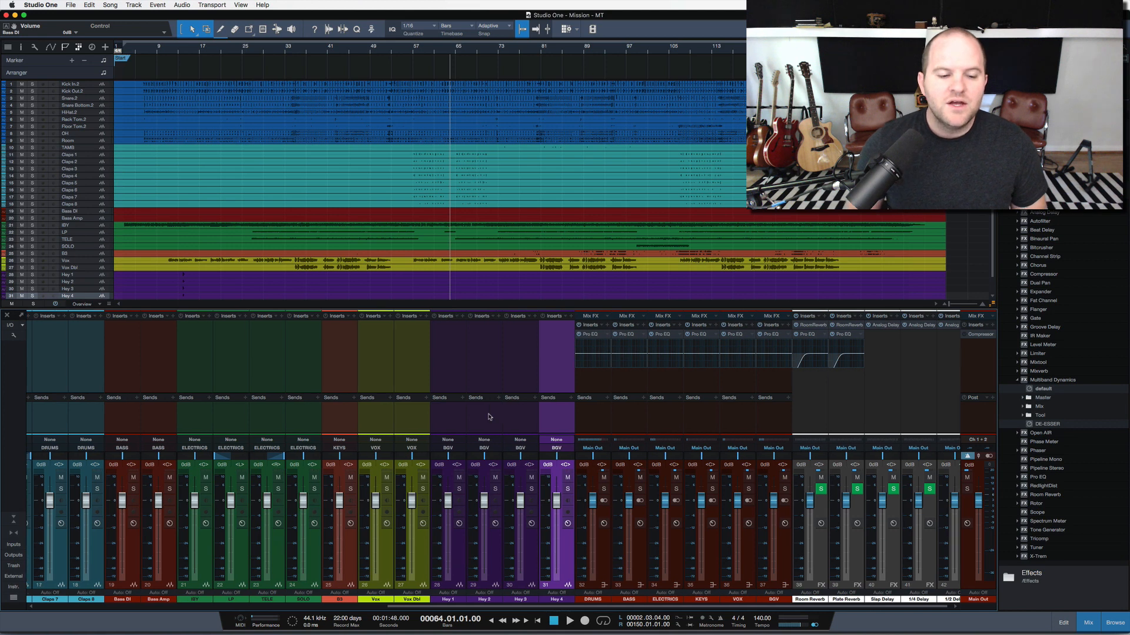
{"action": "left_click", "coordinate": [298, 416]}
{"action": "left_click", "coordinate": [334, 416]}
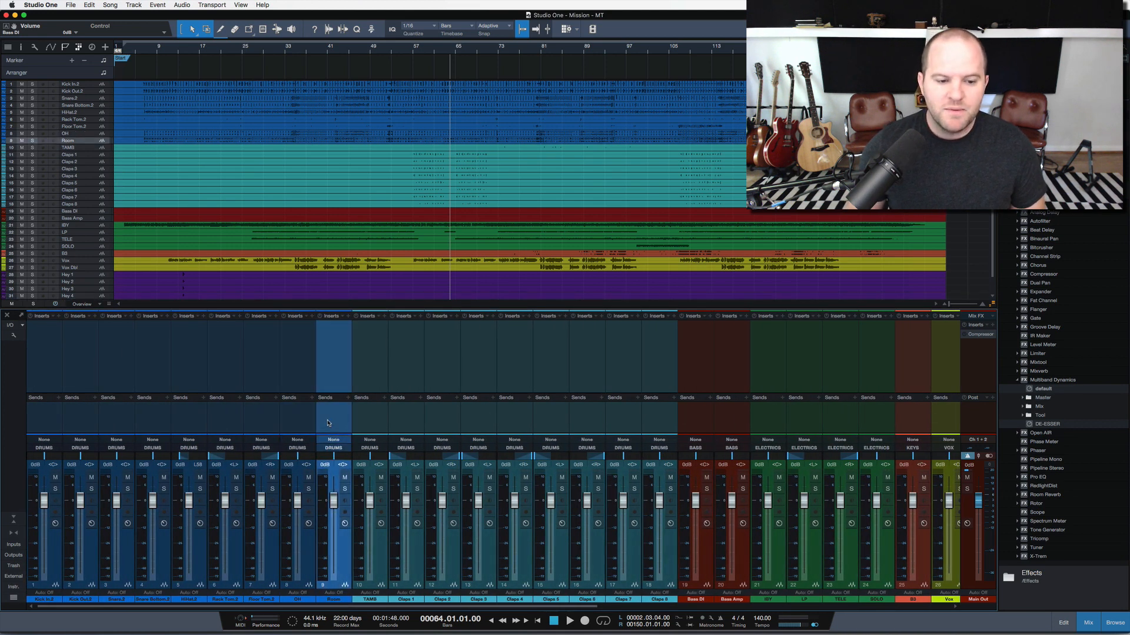
{"action": "left_click", "coordinate": [46, 426], "text": "shift"}
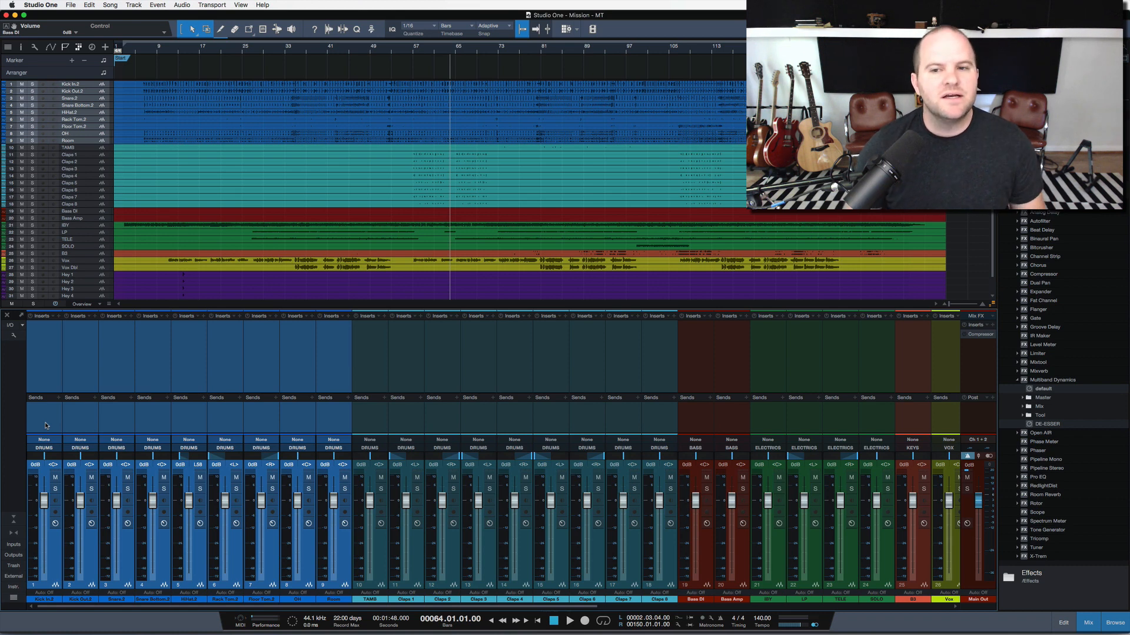
Examine the arrangement from the drum tracks to the Hey vocals, and the console's bus and effects channels
{"action": "scroll", "coordinate": [370, 183], "scroll_direction": "up", "scroll_amount": 3}
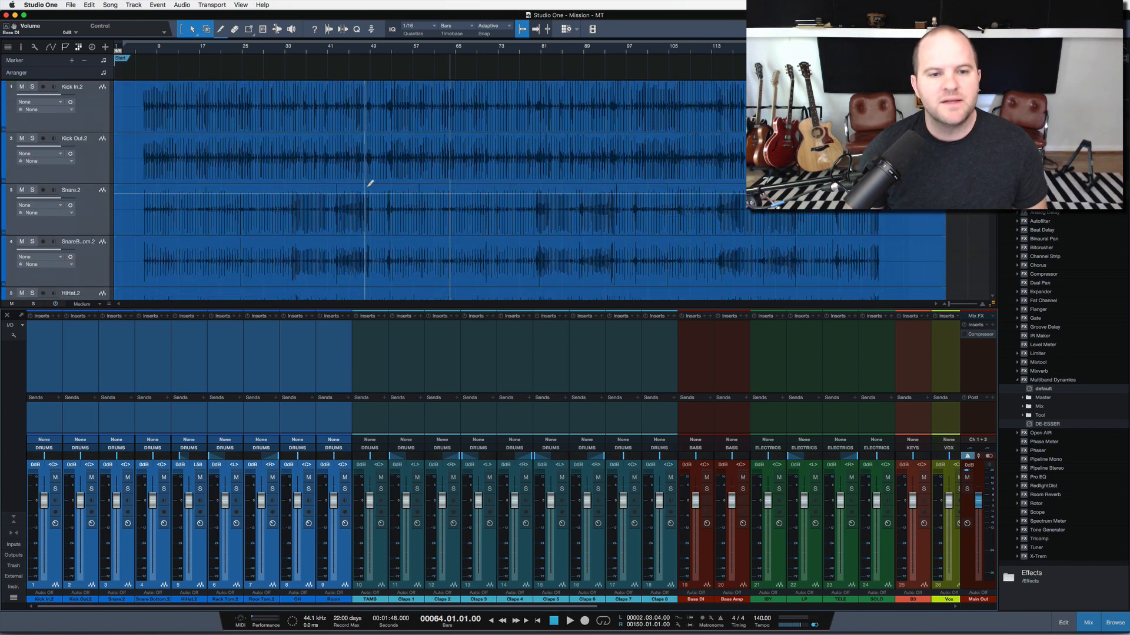
{"action": "scroll", "coordinate": [403, 189], "scroll_direction": "down", "scroll_amount": 2}
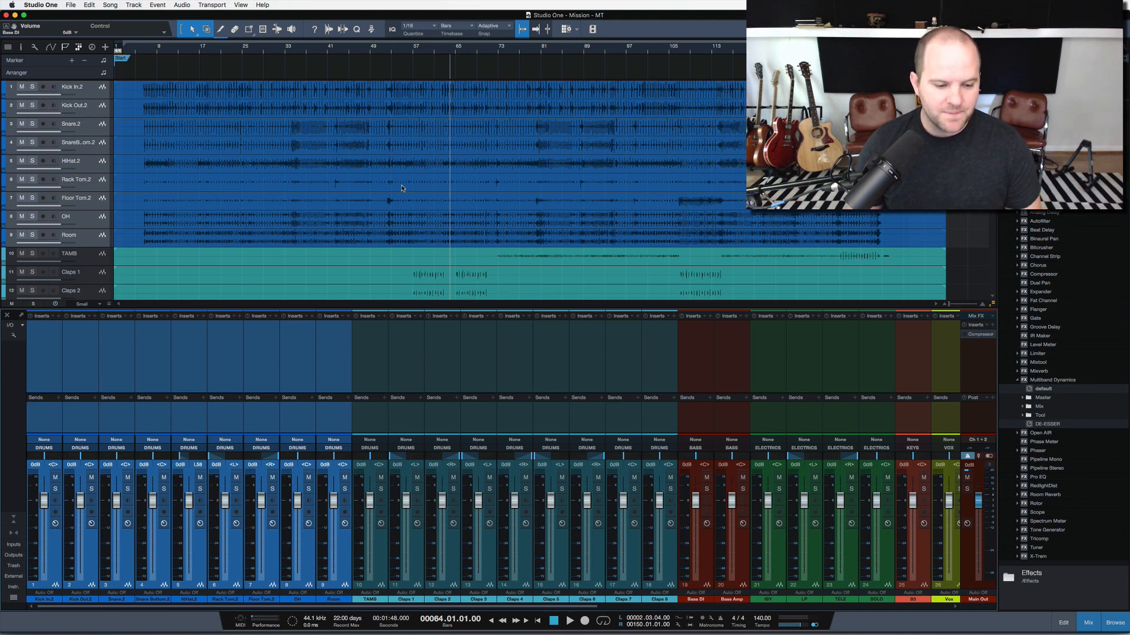
{"action": "scroll", "coordinate": [402, 188], "scroll_direction": "down", "scroll_amount": 10}
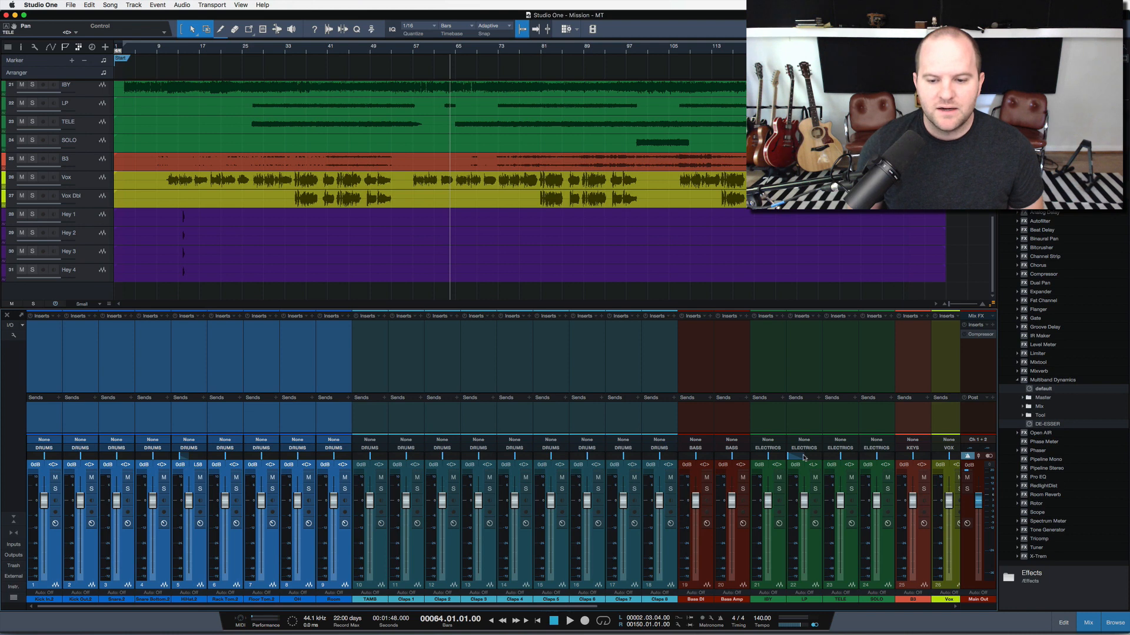
{"action": "scroll", "coordinate": [829, 416], "scroll_direction": "right", "scroll_amount": 10}
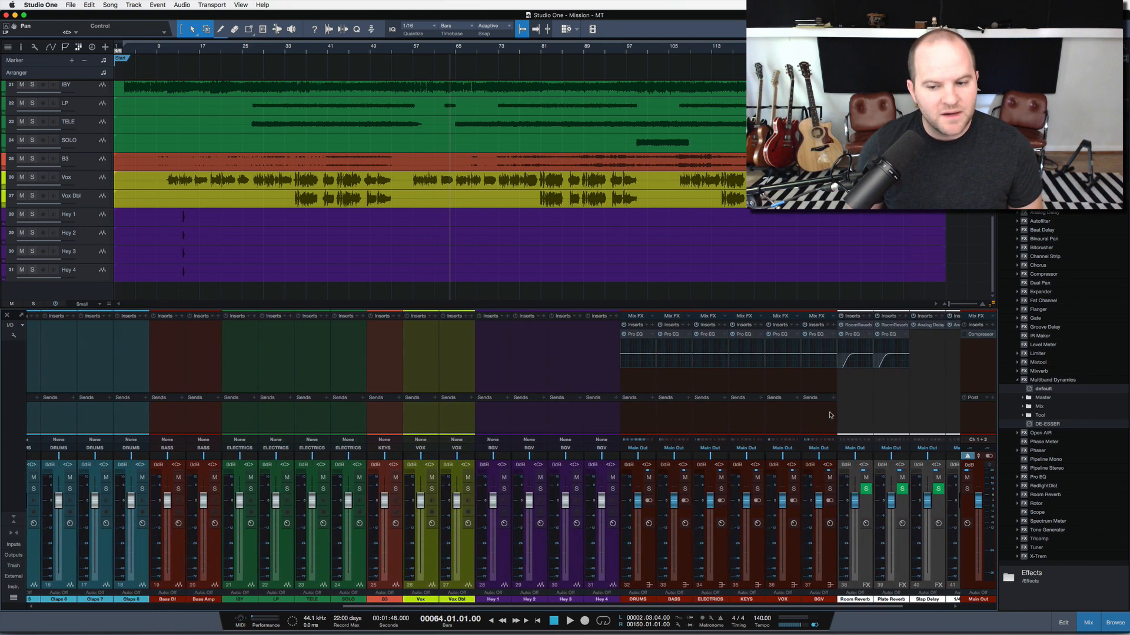
{"action": "scroll", "coordinate": [830, 415], "scroll_direction": "left", "scroll_amount": 10}
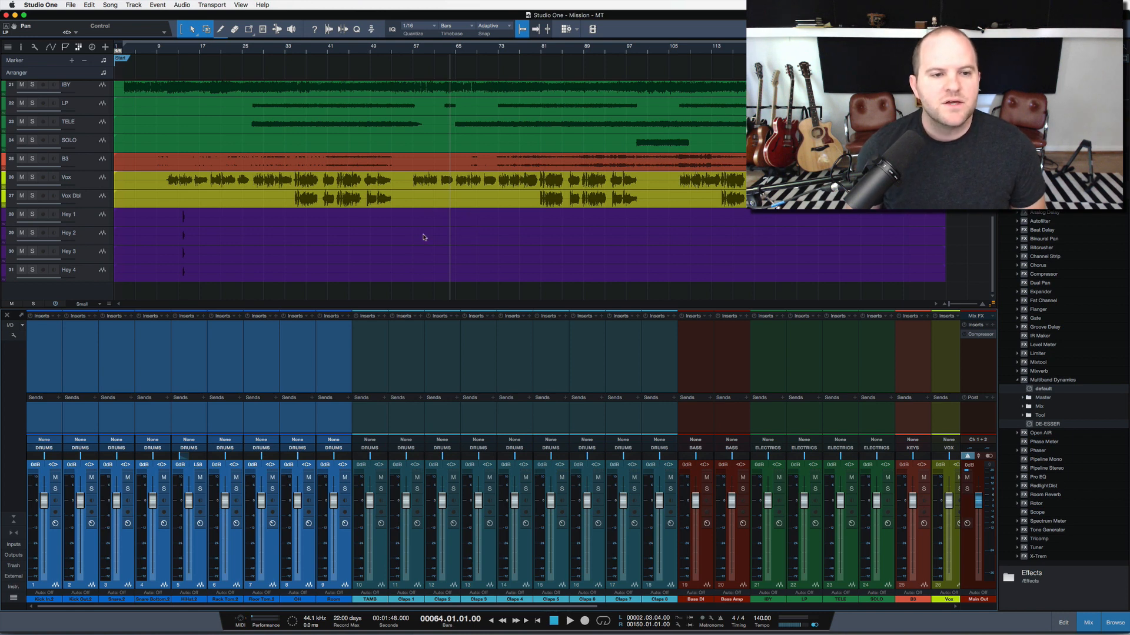
Select the IBY guitar track and listen to its intro starting from bar 2, beat 3
{"action": "scroll", "coordinate": [413, 237], "scroll_direction": "up", "scroll_amount": 1}
{"action": "scroll", "coordinate": [411, 239], "scroll_direction": "up", "scroll_amount": 5}
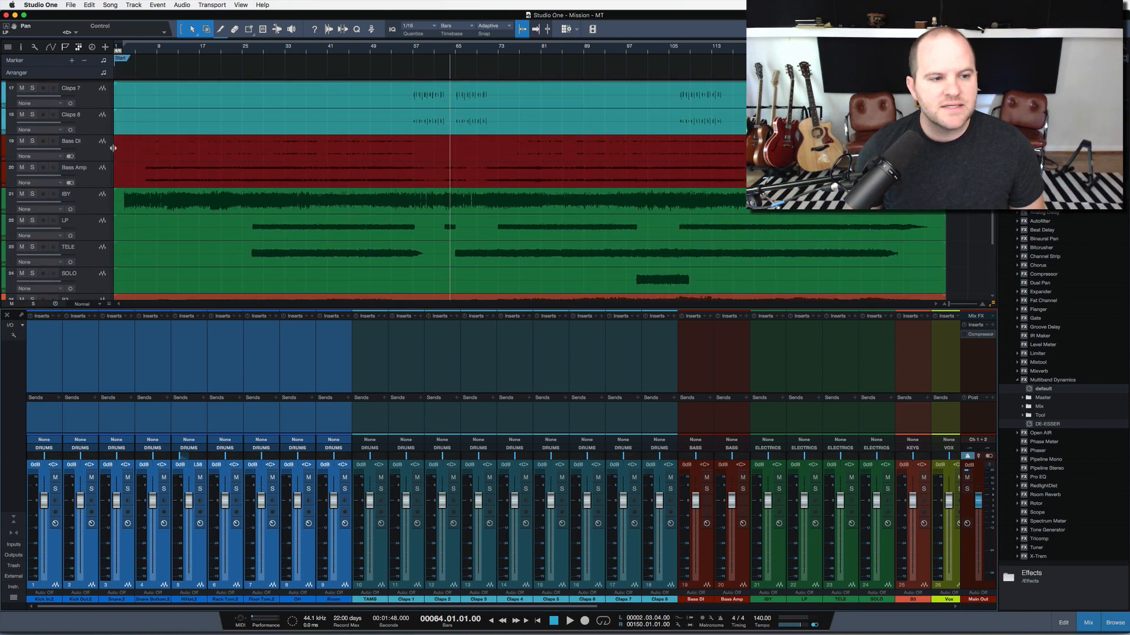
{"action": "left_click", "coordinate": [98, 216]}
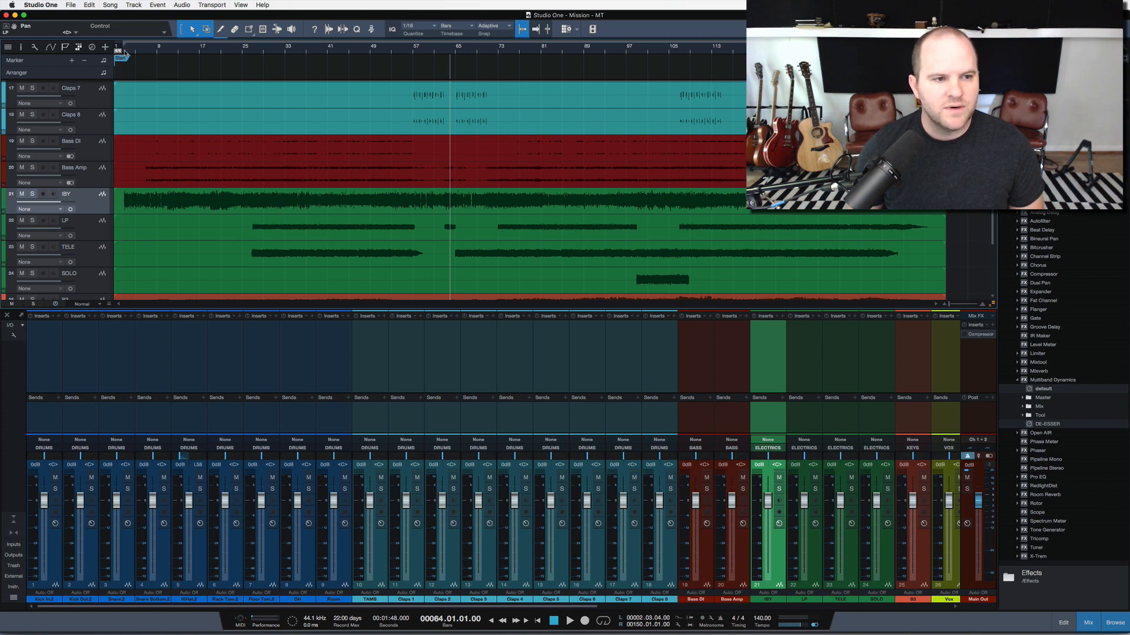
{"action": "scroll", "coordinate": [129, 62], "scroll_direction": "up", "scroll_amount": 5}
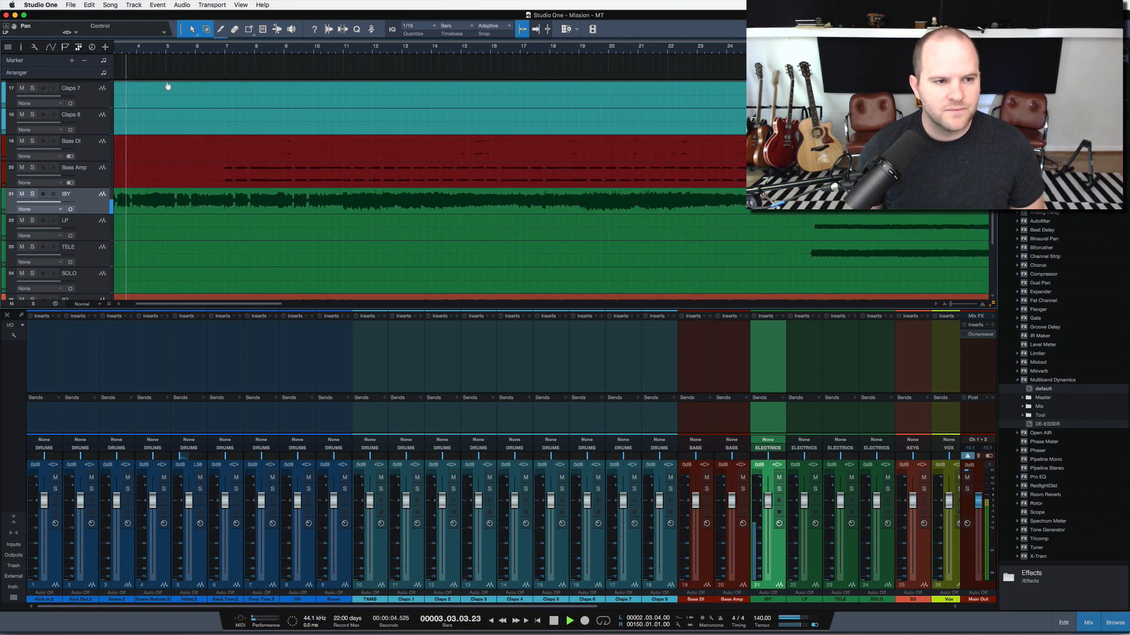
{"action": "key", "text": "space"}
{"action": "left_click", "coordinate": [163, 52]}
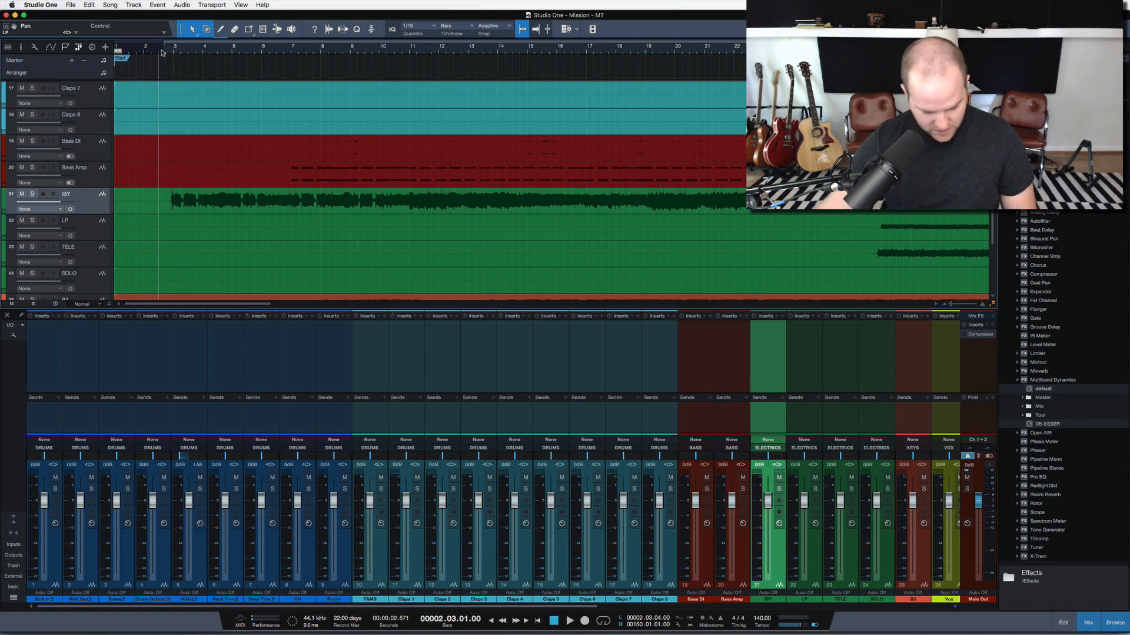
{"action": "key", "text": "space"}
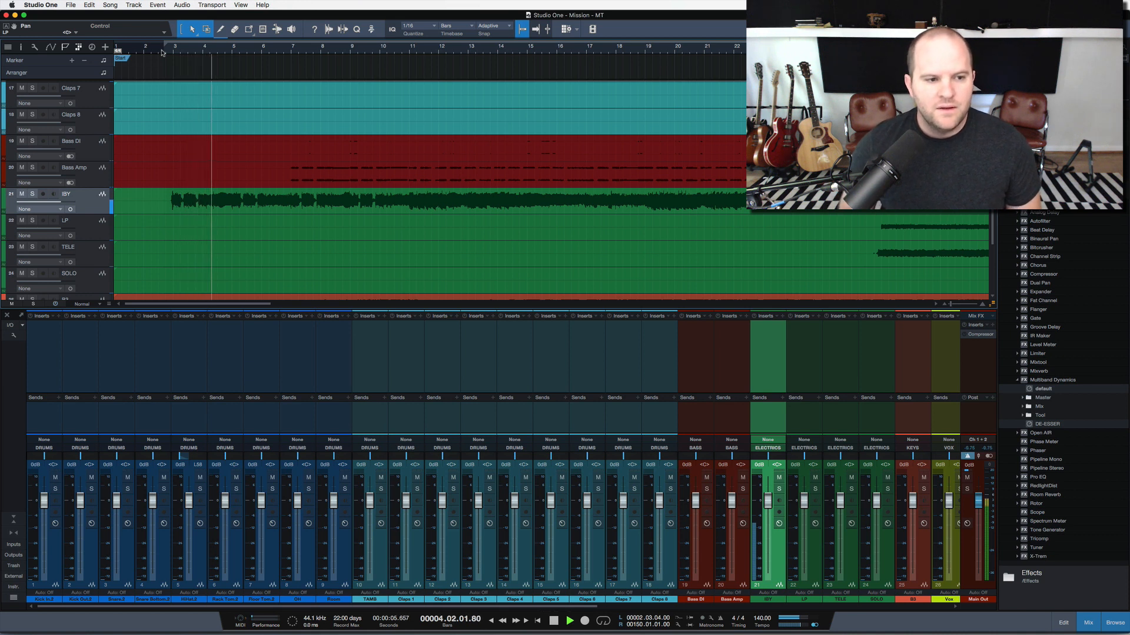
{"action": "key", "text": "space"}
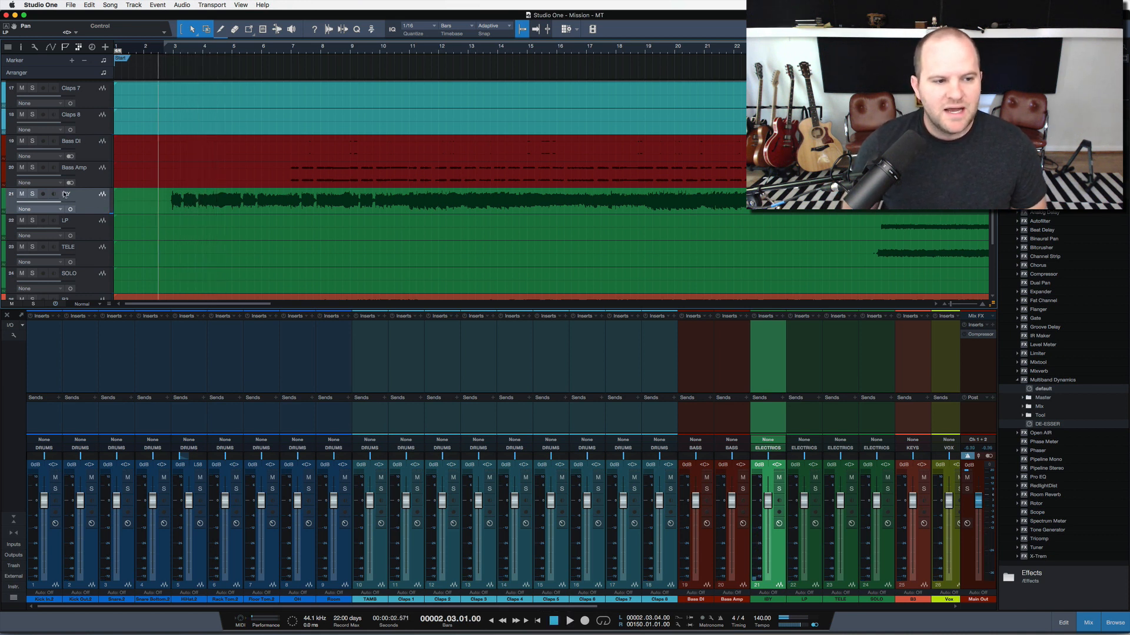
Duplicate the IBY track and solo both the original and the copy
{"action": "right_click", "coordinate": [96, 204]}
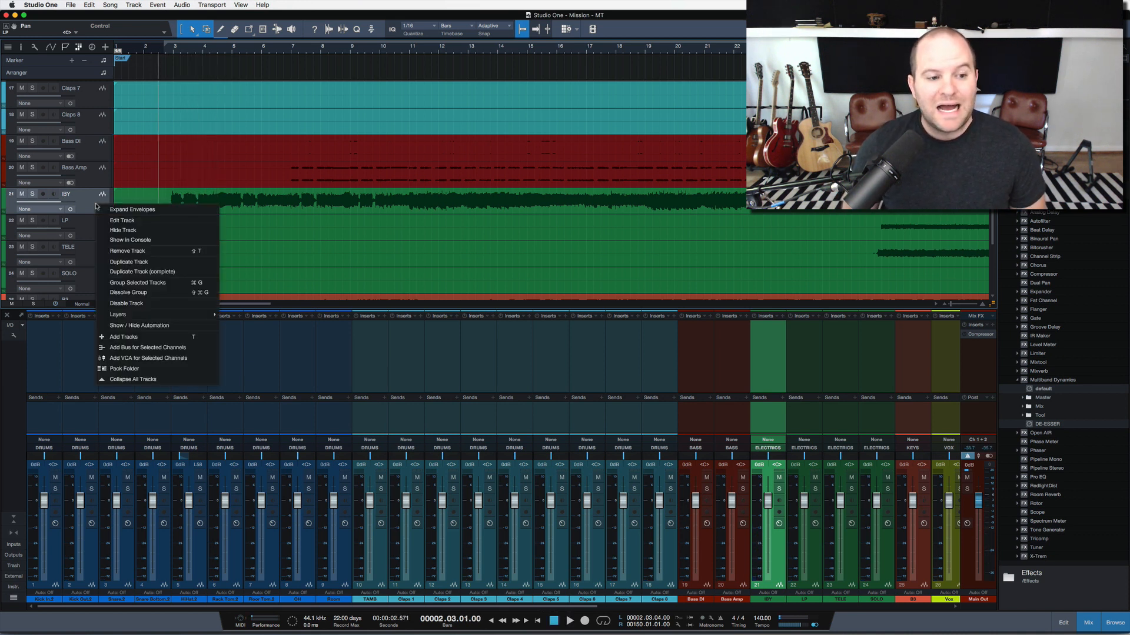
{"action": "left_click", "coordinate": [145, 262]}
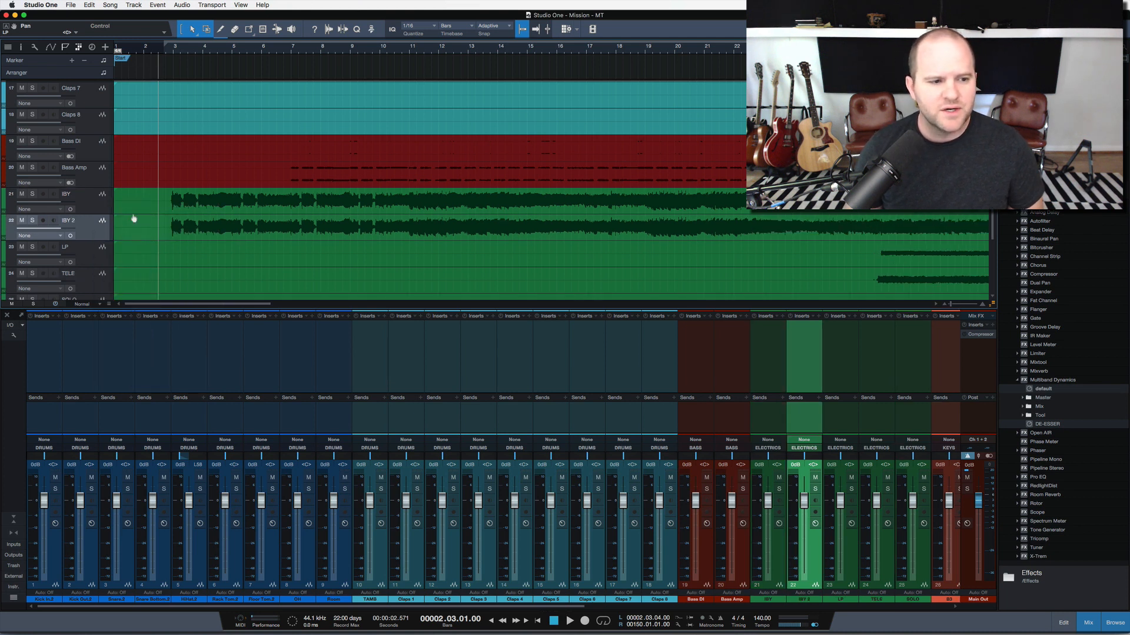
{"action": "left_click", "coordinate": [97, 209], "text": "shift"}
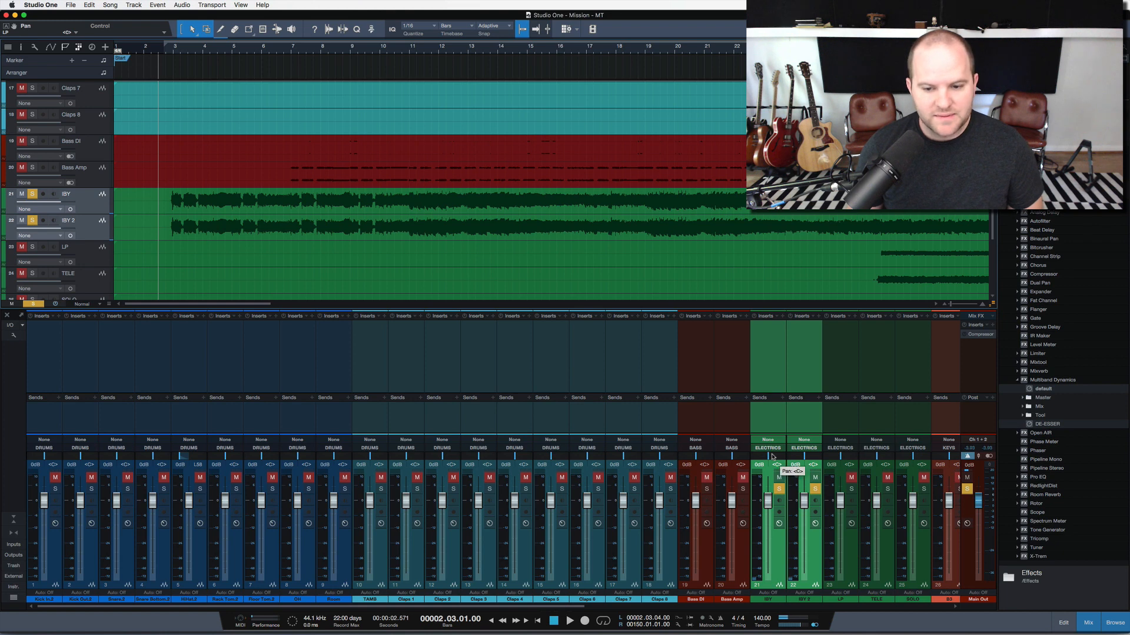
Try panning IBY fully left and IBY 2 fully right while playing them back
{"action": "left_click_drag", "start_coordinate": [773, 457], "coordinate": [734, 462]}
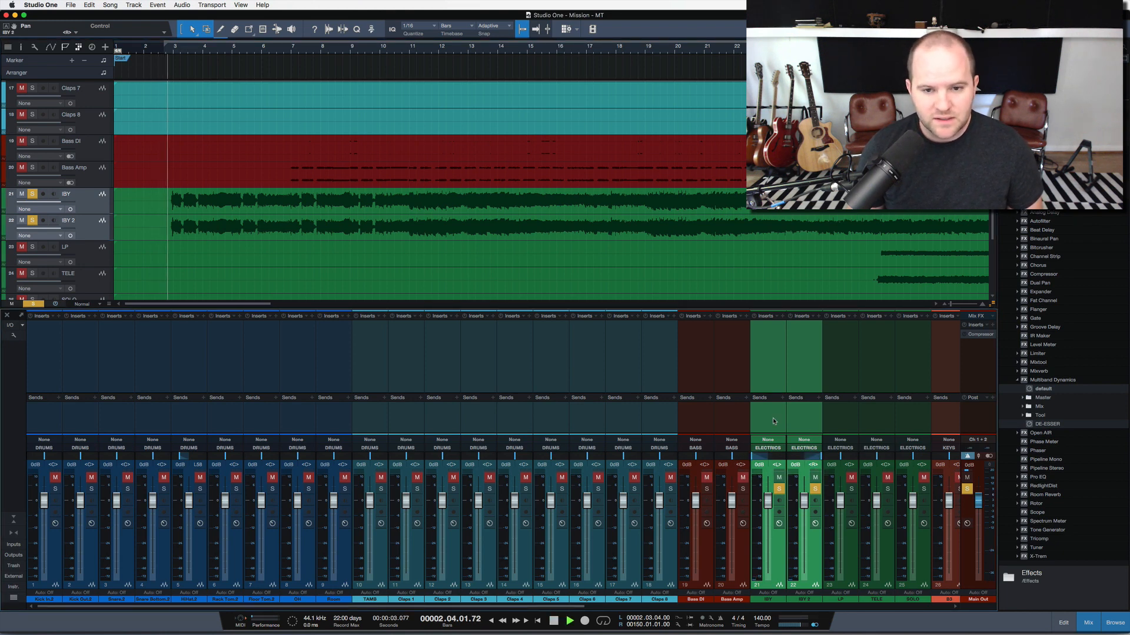
{"action": "key", "text": "space"}
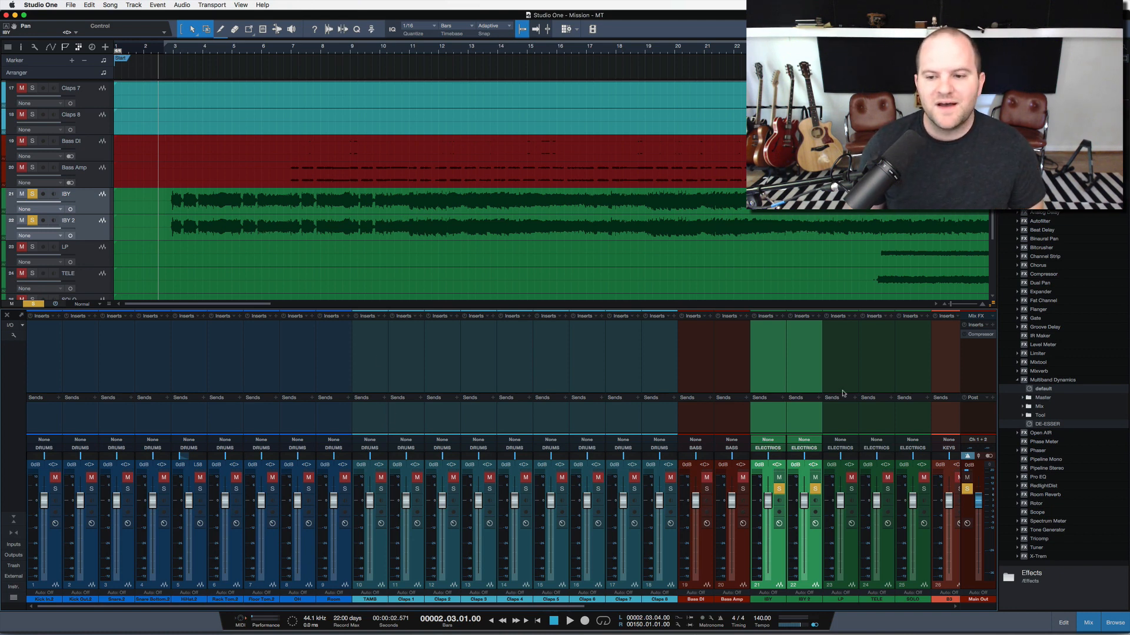
Compare the IBY and IBY 2 waveforms up close near bar 3, and insert Mixtool's Phase Invert preset on IBY 2
{"action": "left_click", "coordinate": [781, 424]}
{"action": "left_click", "coordinate": [805, 426]}
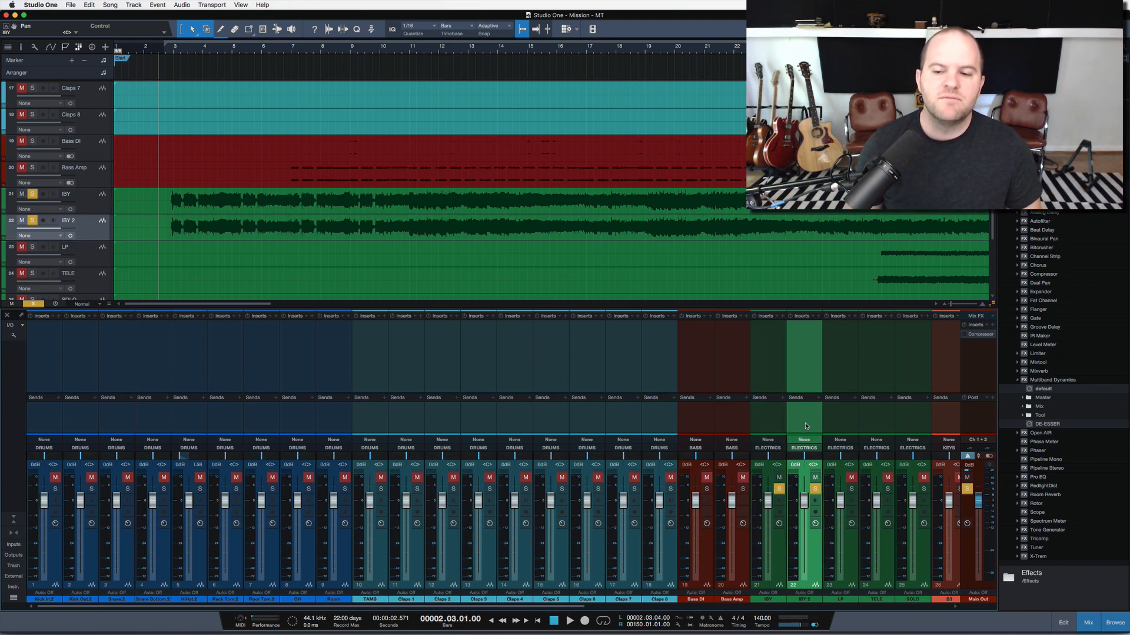
{"action": "left_click", "coordinate": [1017, 381]}
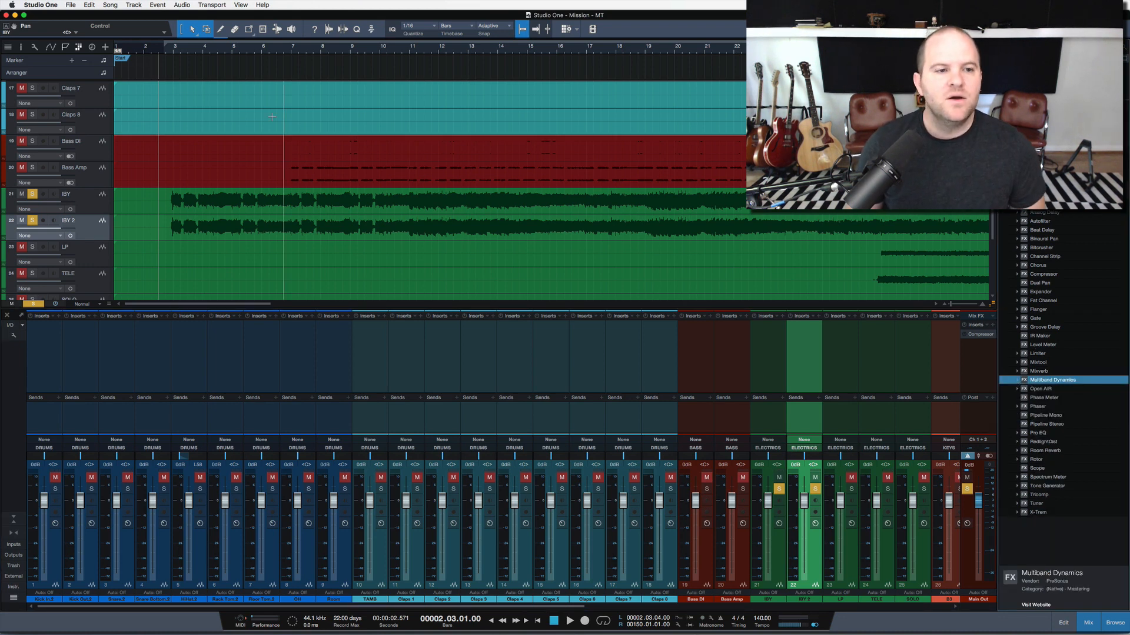
{"action": "left_click_drag", "start_coordinate": [169, 54], "coordinate": [188, 90]}
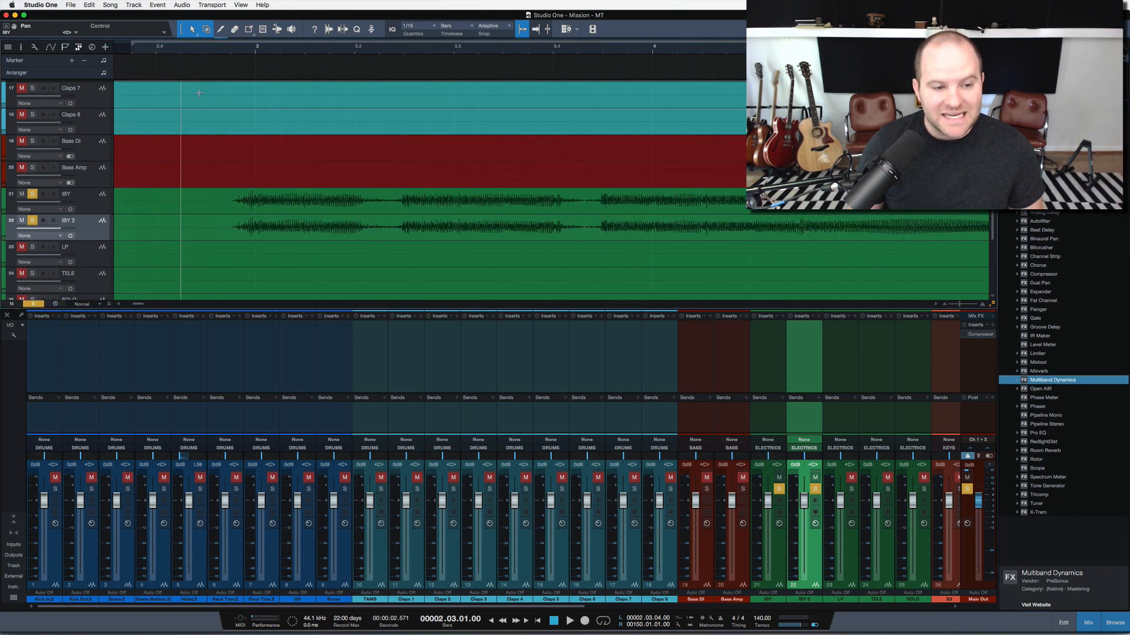
{"action": "scroll", "coordinate": [251, 201], "scroll_direction": "up", "scroll_amount": 5}
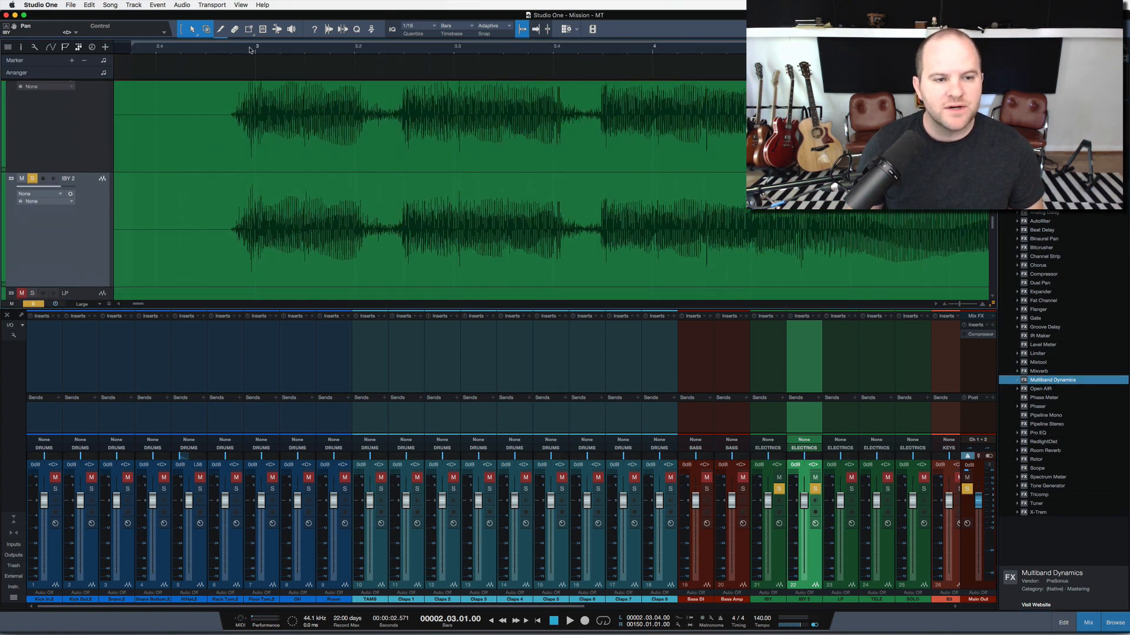
{"action": "left_click_drag", "start_coordinate": [250, 50], "coordinate": [253, 97]}
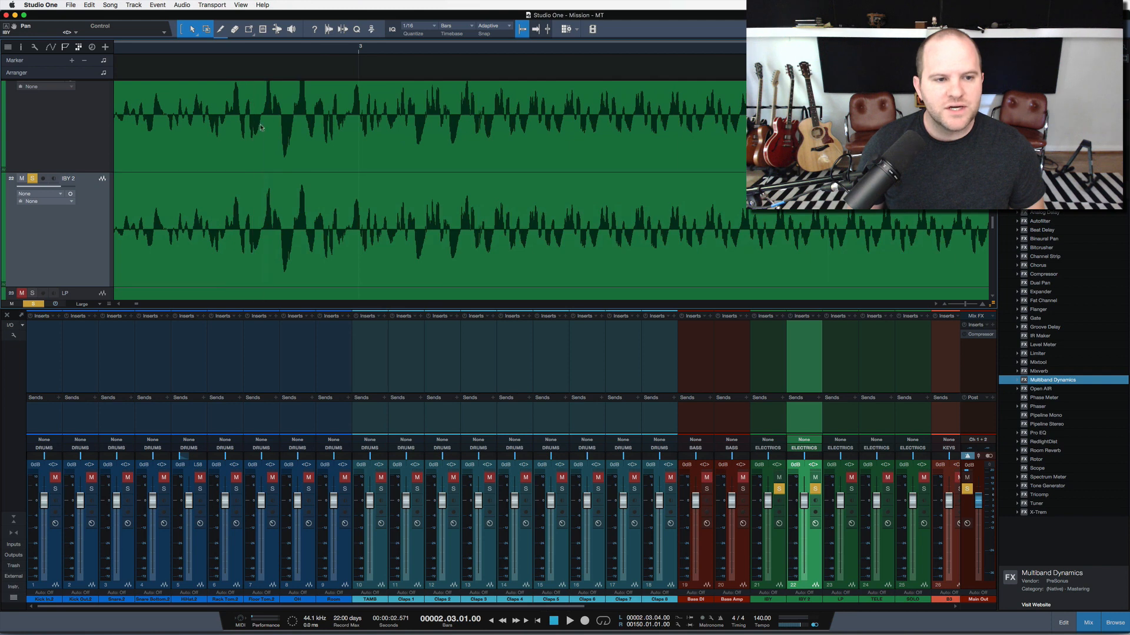
{"action": "scroll", "coordinate": [269, 224], "scroll_direction": "left", "scroll_amount": 3}
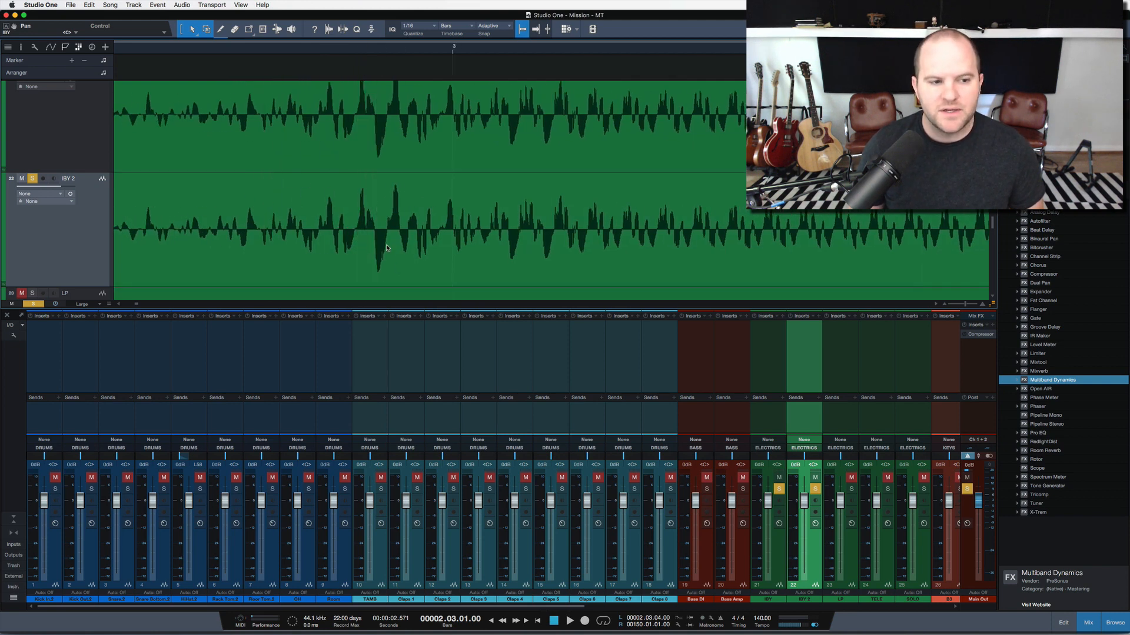
{"action": "left_click", "coordinate": [1028, 363]}
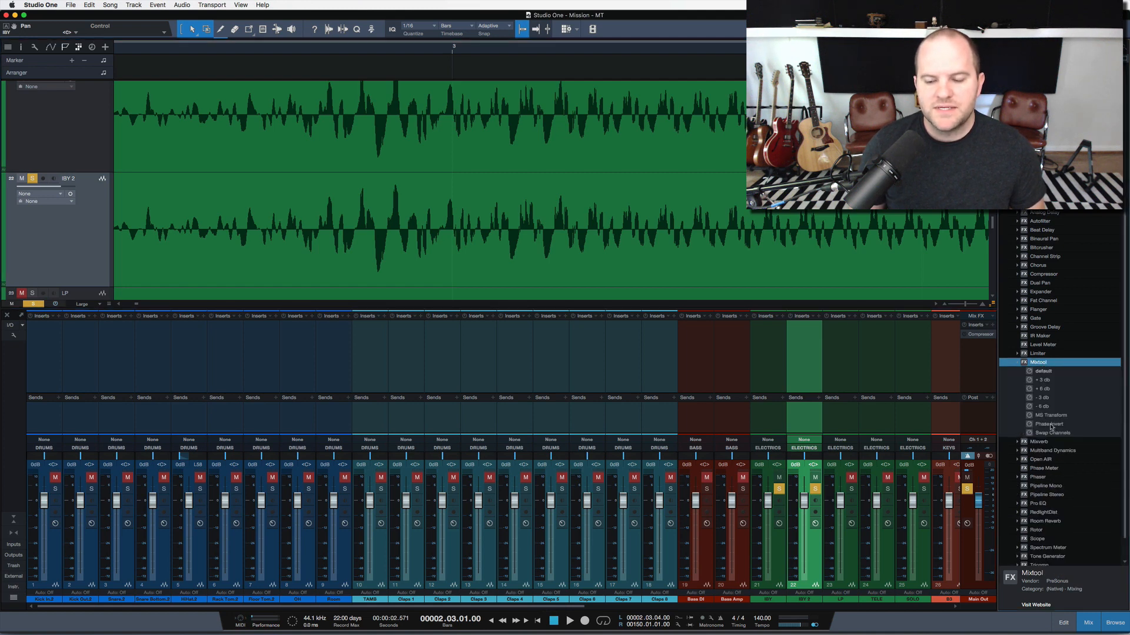
{"action": "left_click_drag", "start_coordinate": [1051, 425], "coordinate": [483, 257]}
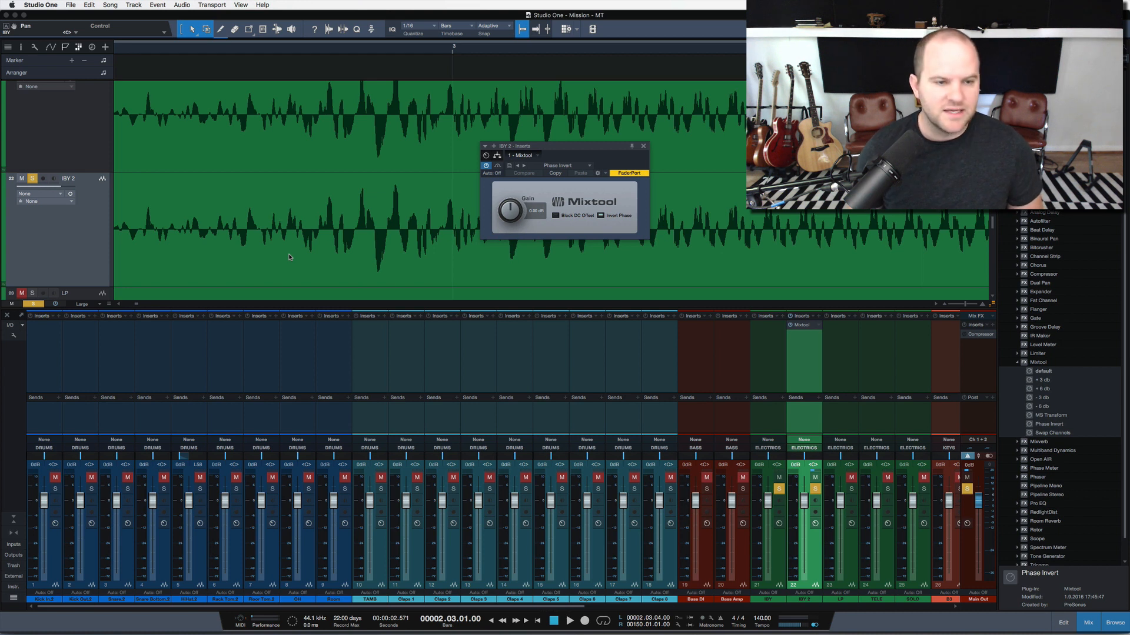
Compare playback with Mixtool's Invert Phase off and back on for IBY 2, and select both IBY channels
{"action": "scroll", "coordinate": [177, 194], "scroll_direction": "up", "scroll_amount": 3}
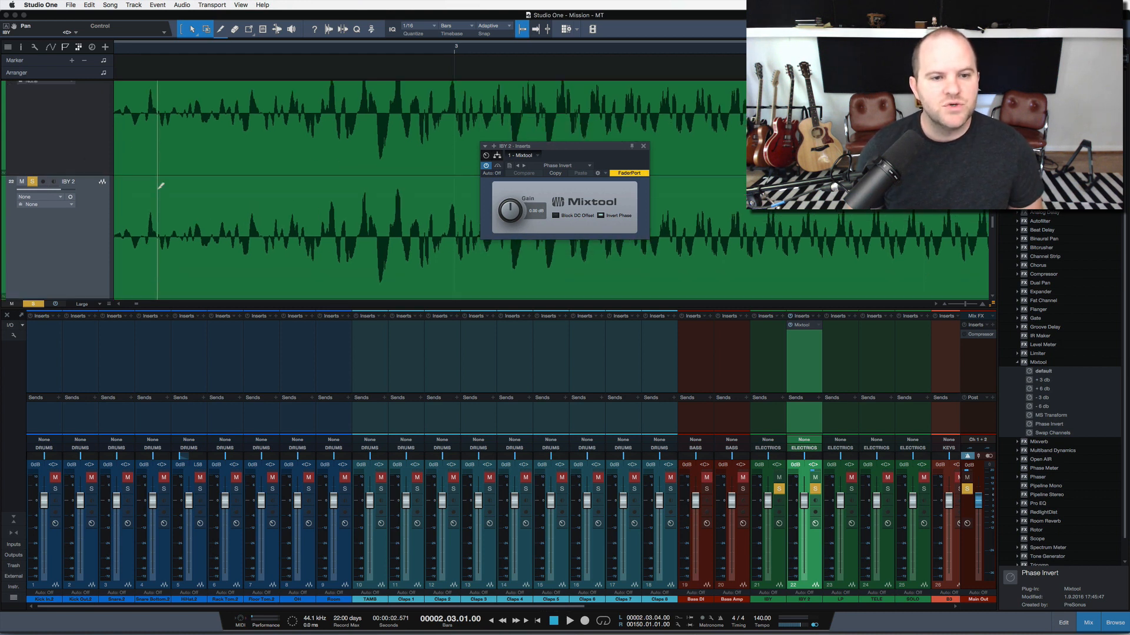
{"action": "scroll", "coordinate": [158, 188], "scroll_direction": "down", "scroll_amount": 1}
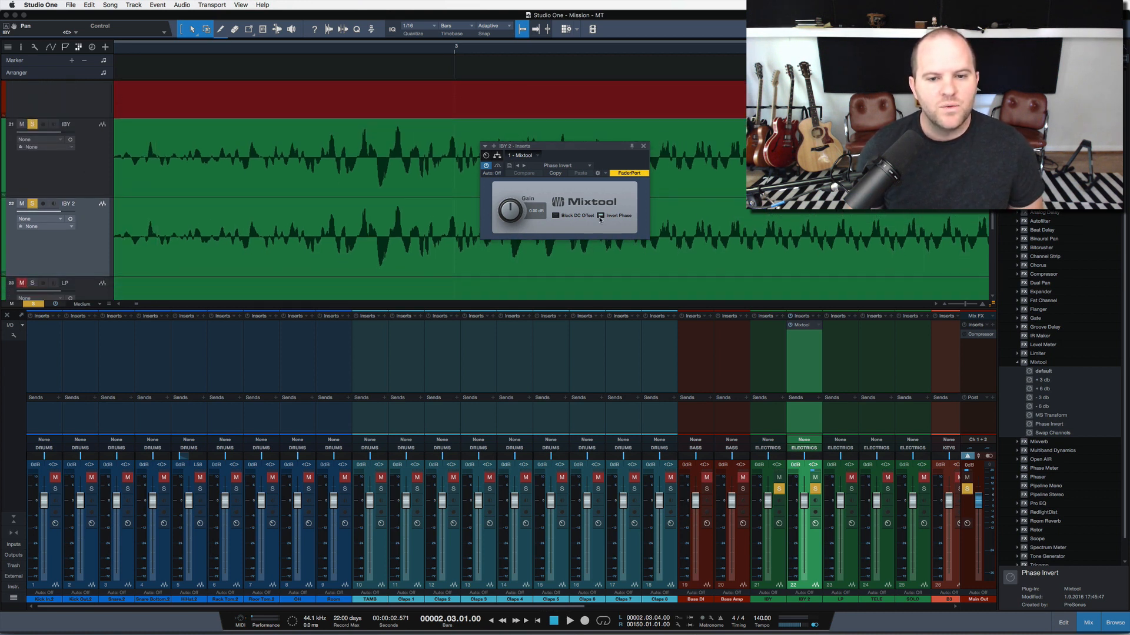
{"action": "left_click", "coordinate": [600, 217]}
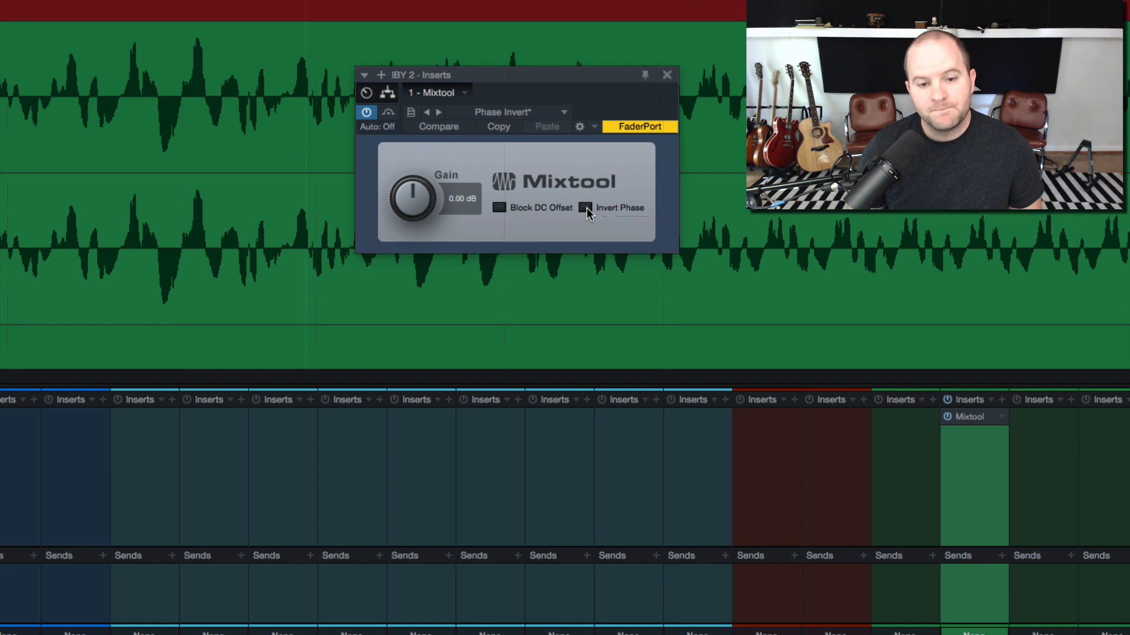
{"action": "left_click", "coordinate": [587, 210]}
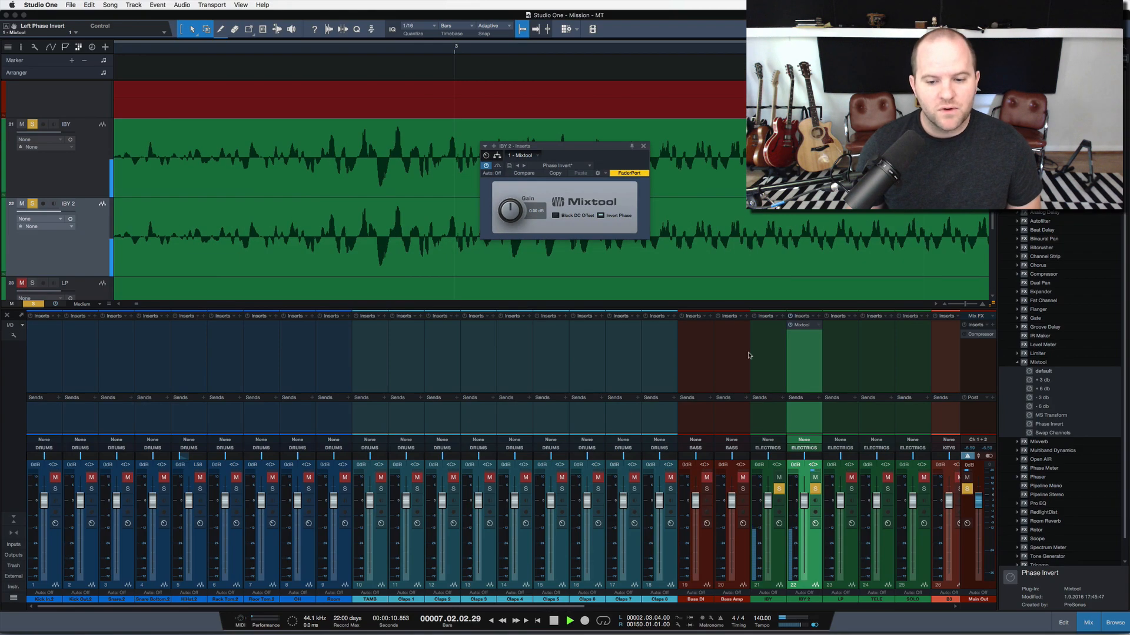
{"action": "left_click", "coordinate": [768, 423], "text": "shift"}
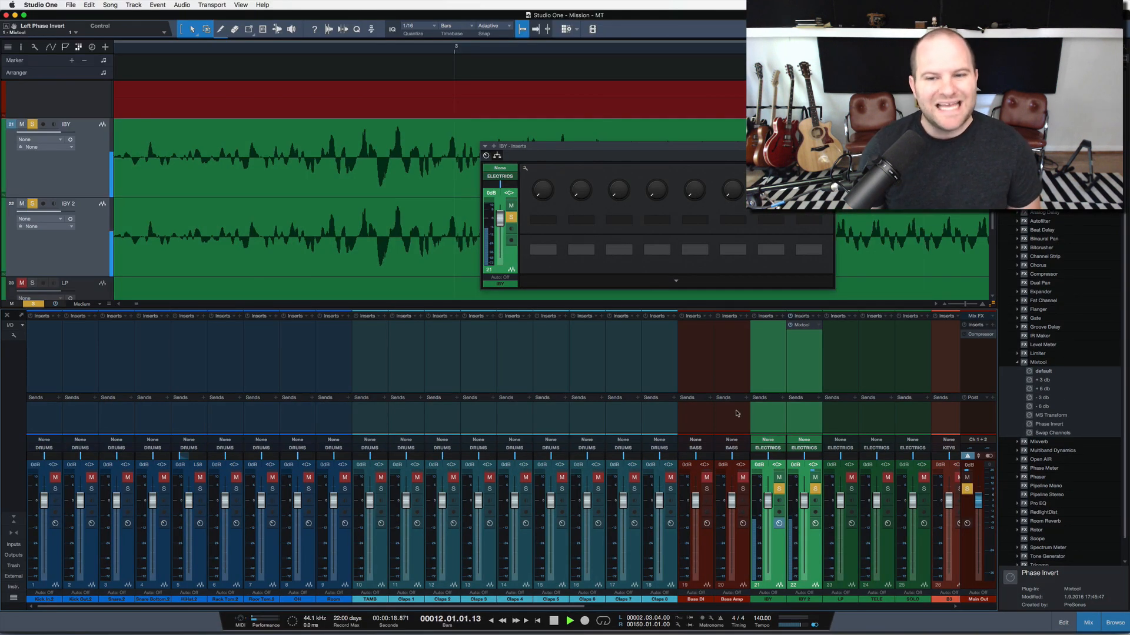
Close the IBY inserts window and lower the IBY 2 fader to about -5 dB while playing both tracks back
{"action": "left_click", "coordinate": [828, 146]}
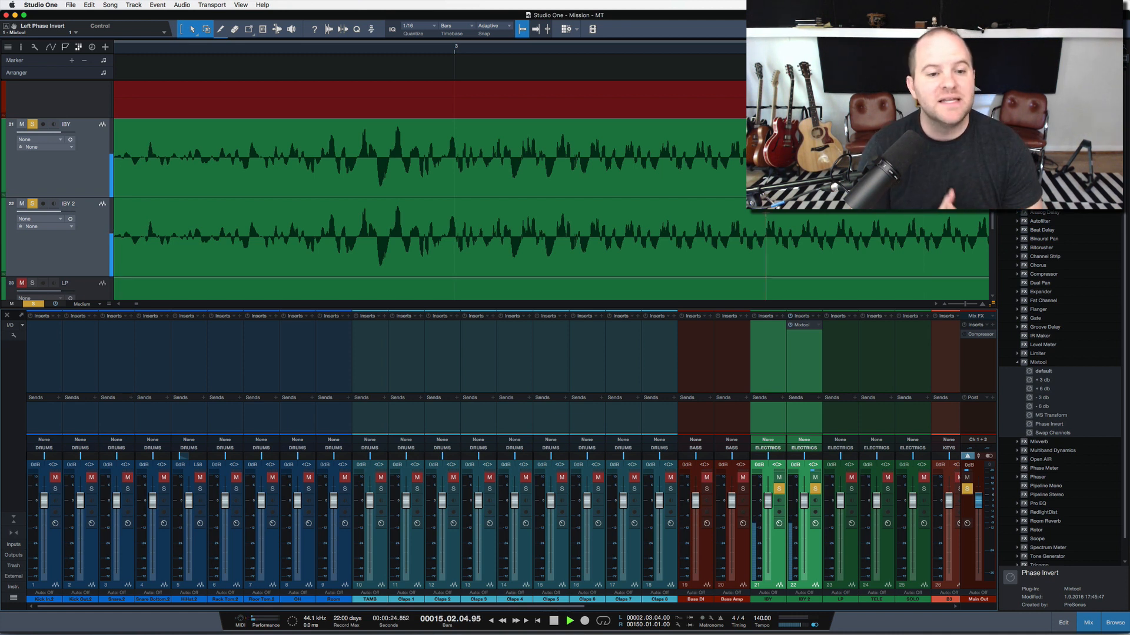
{"action": "left_click", "coordinate": [807, 411]}
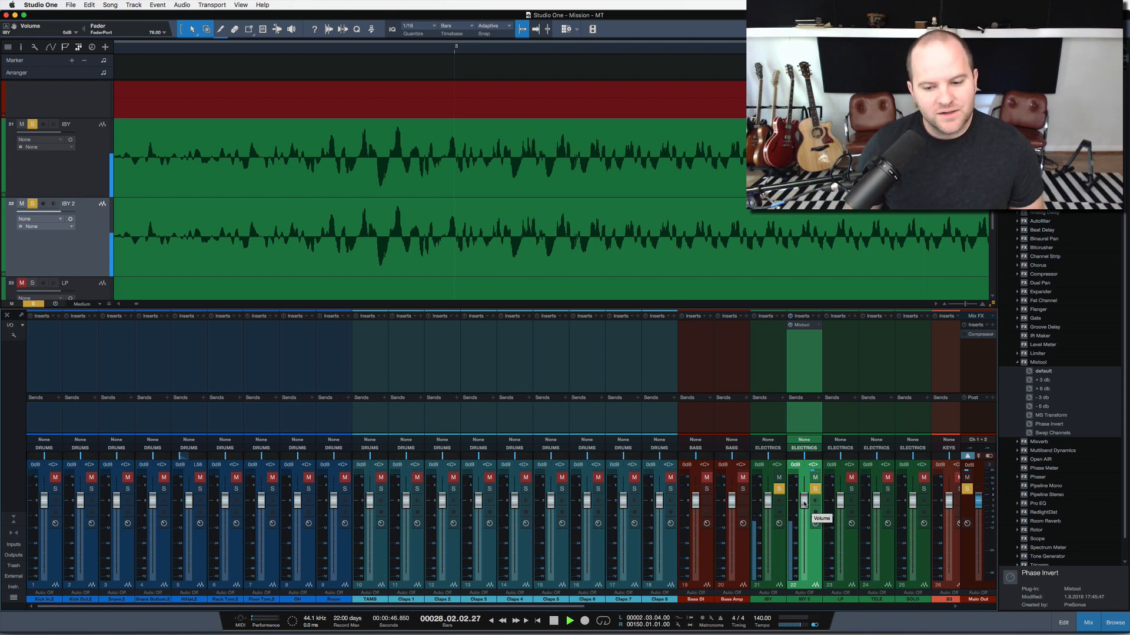
{"action": "left_click_drag", "start_coordinate": [804, 503], "coordinate": [803, 504]}
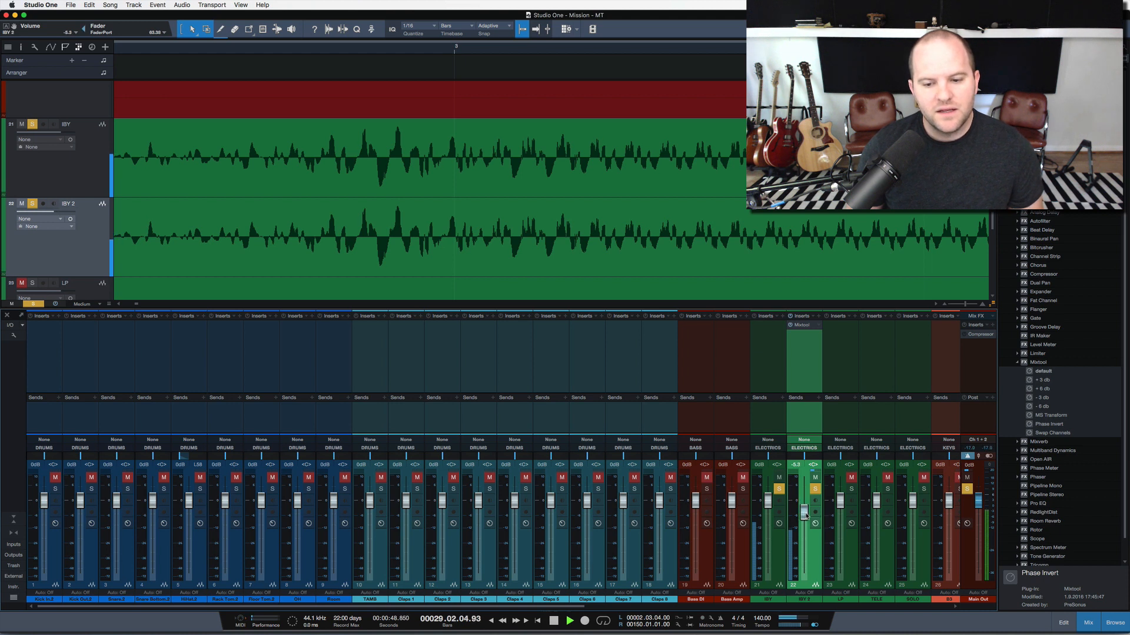
{"action": "key", "text": "space"}
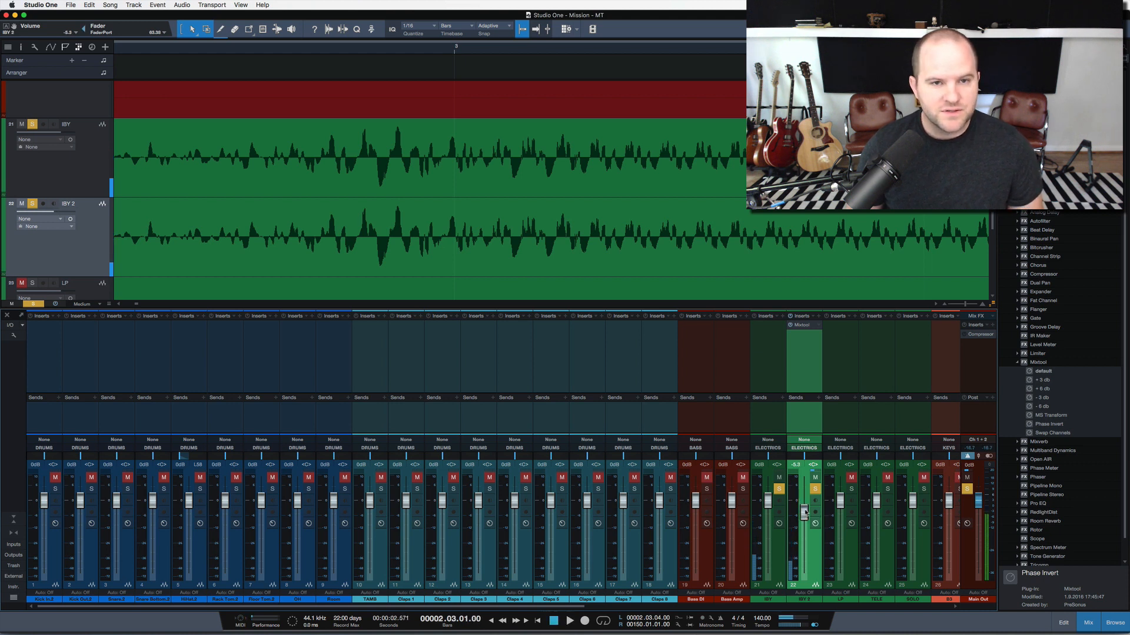
{"action": "key", "text": "space"}
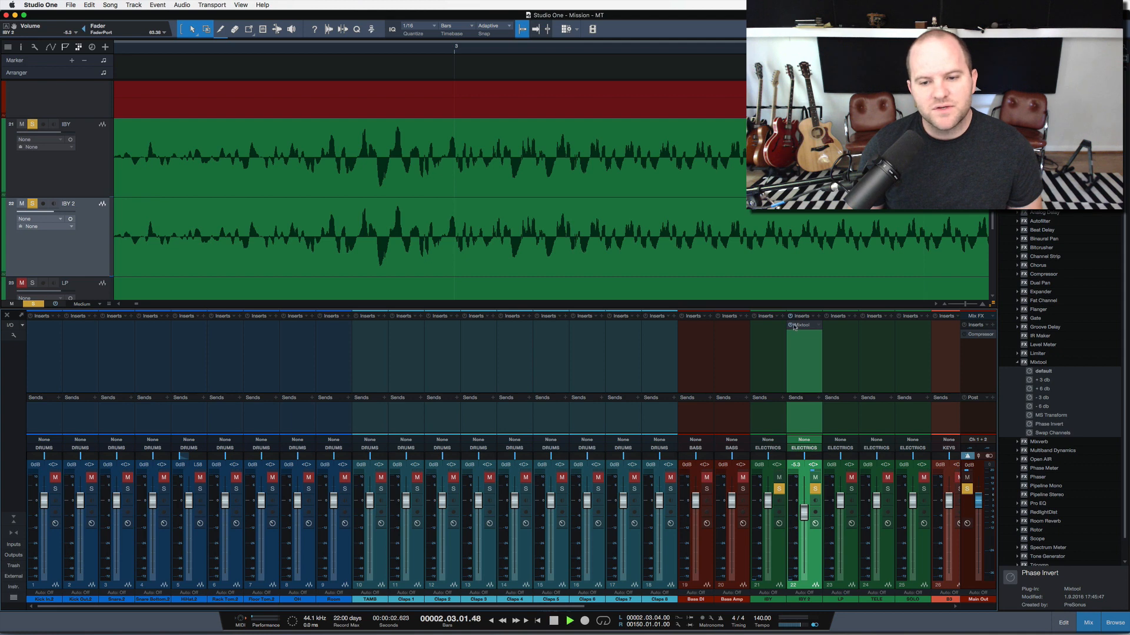
{"action": "key", "text": "space"}
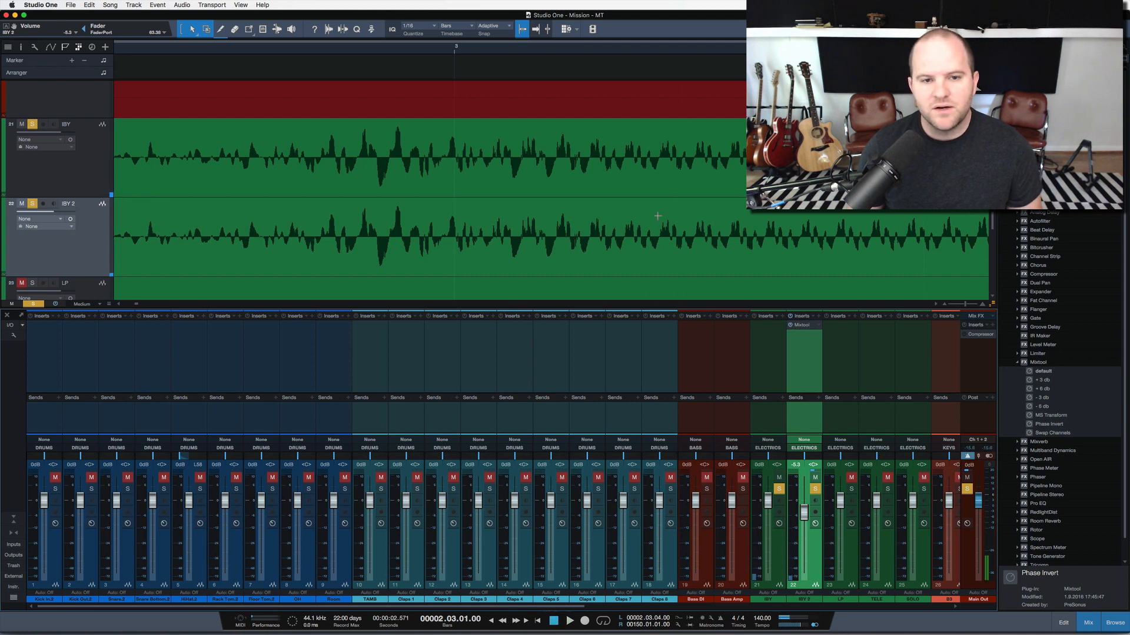
Play back IBY against the phase-inverted IBY 2 from just before the guitar enters near bar 3
{"action": "left_click_drag", "start_coordinate": [269, 49], "coordinate": [263, 15]}
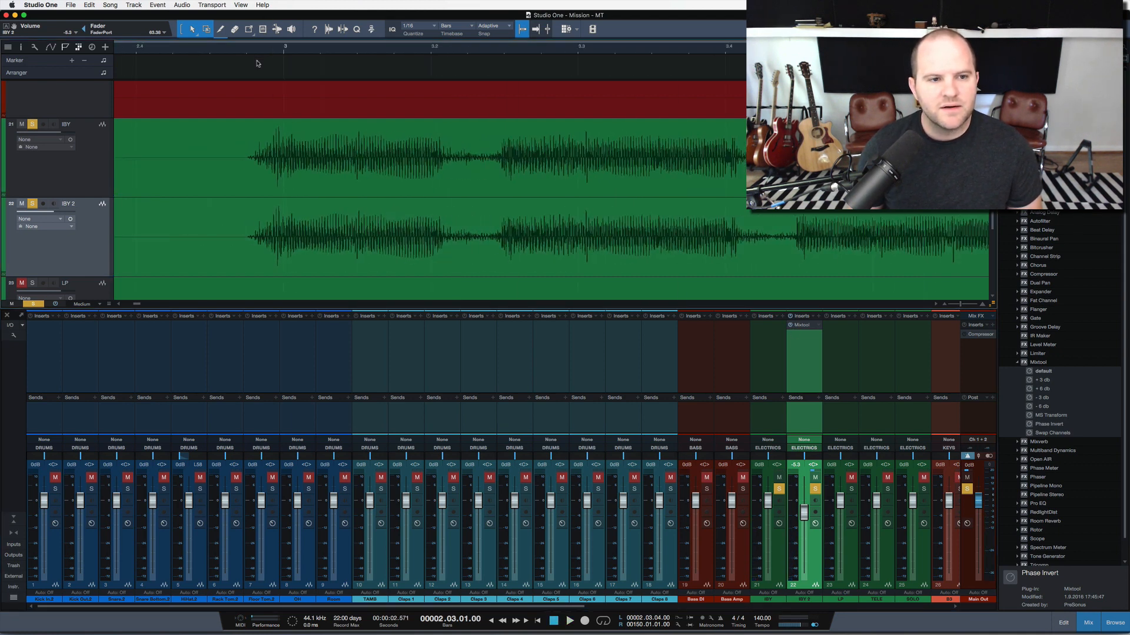
{"action": "left_click", "coordinate": [247, 52]}
{"action": "key", "text": "space"}
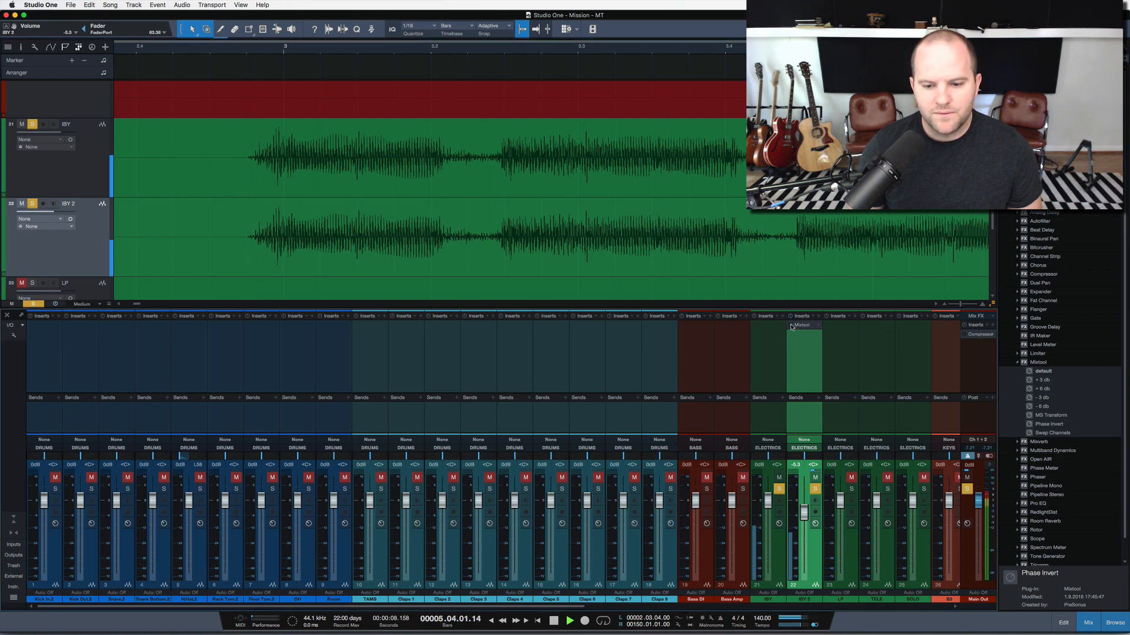
{"action": "key", "text": "space"}
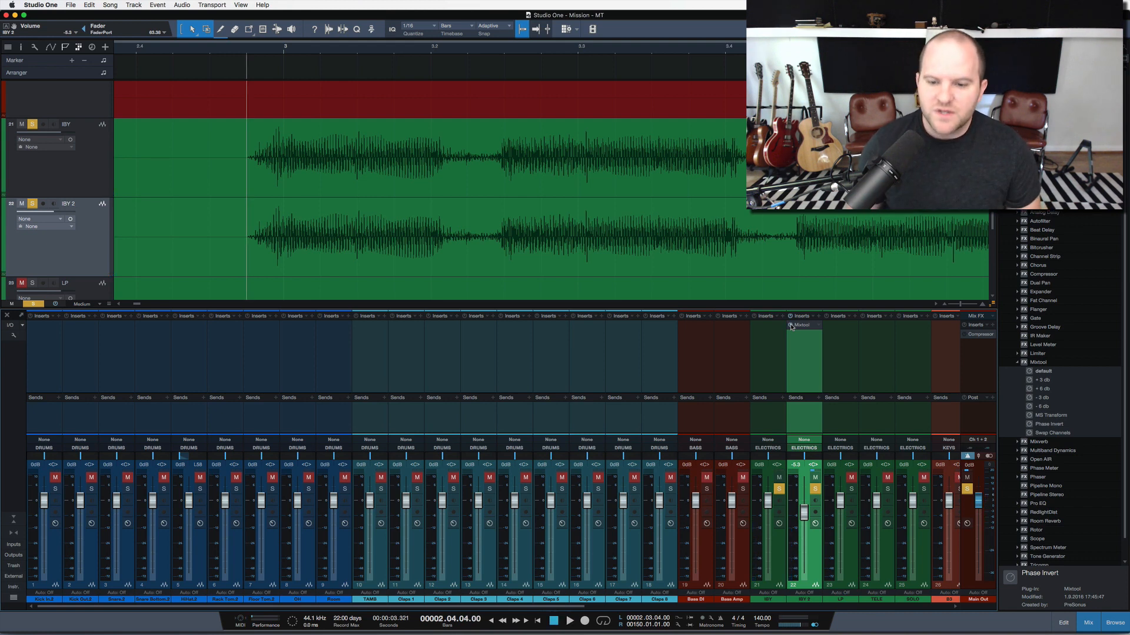
Remove the IBY 2 track and turn off solo on the original IBY track
{"action": "left_click", "coordinate": [773, 410]}
{"action": "left_click", "coordinate": [813, 442], "text": "shift"}
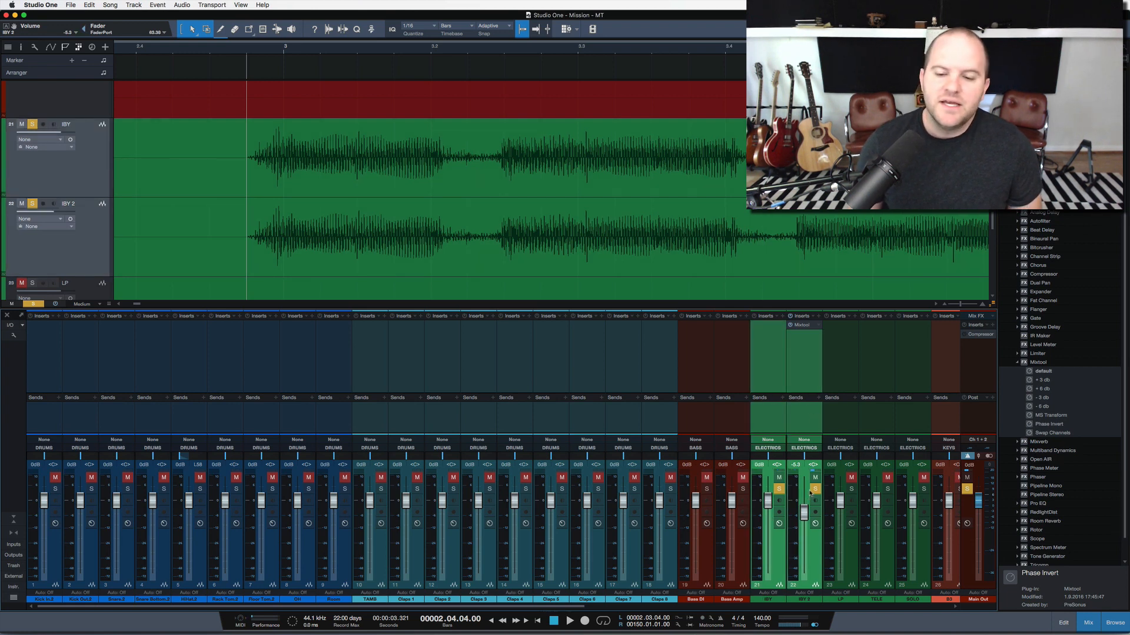
{"action": "left_click", "coordinate": [803, 349]}
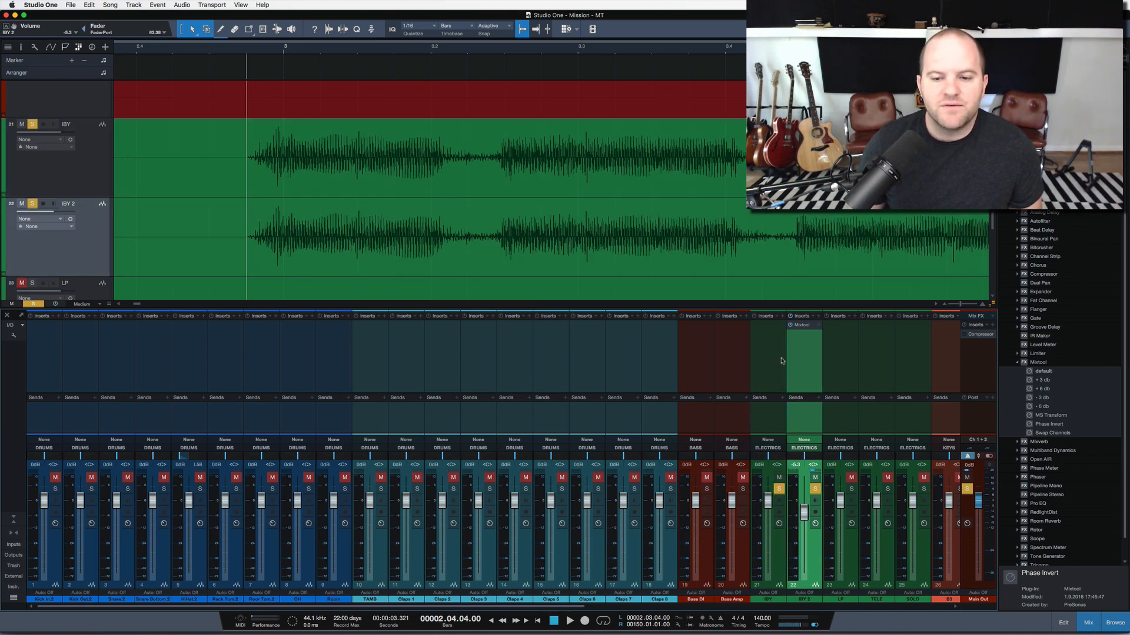
{"action": "right_click", "coordinate": [83, 254]}
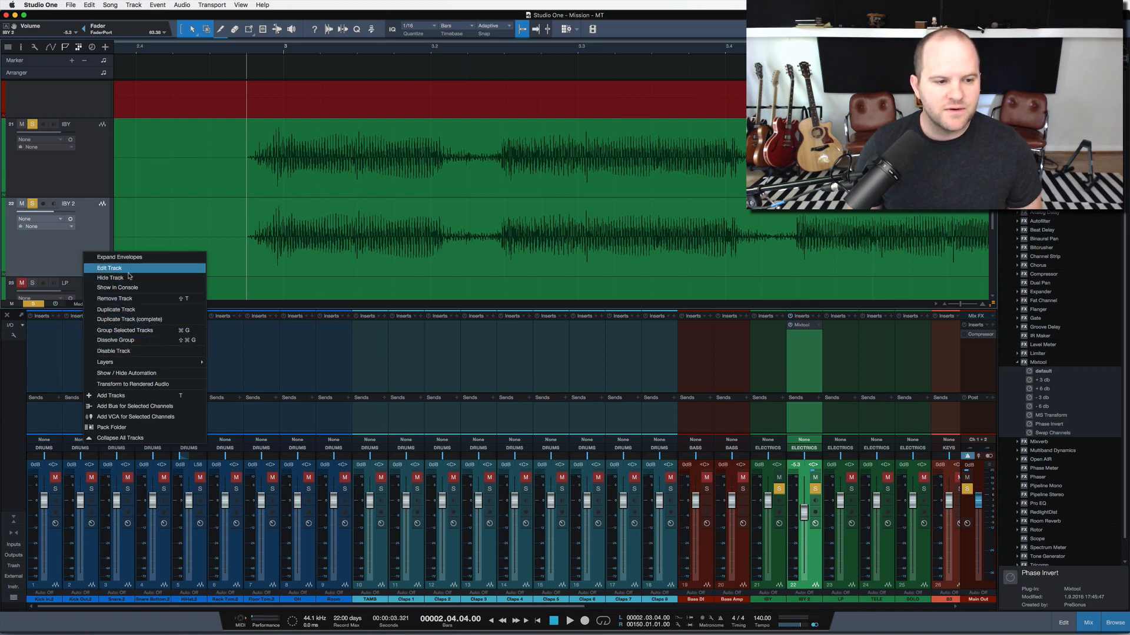
{"action": "left_click", "coordinate": [130, 298]}
{"action": "left_click", "coordinate": [94, 186]}
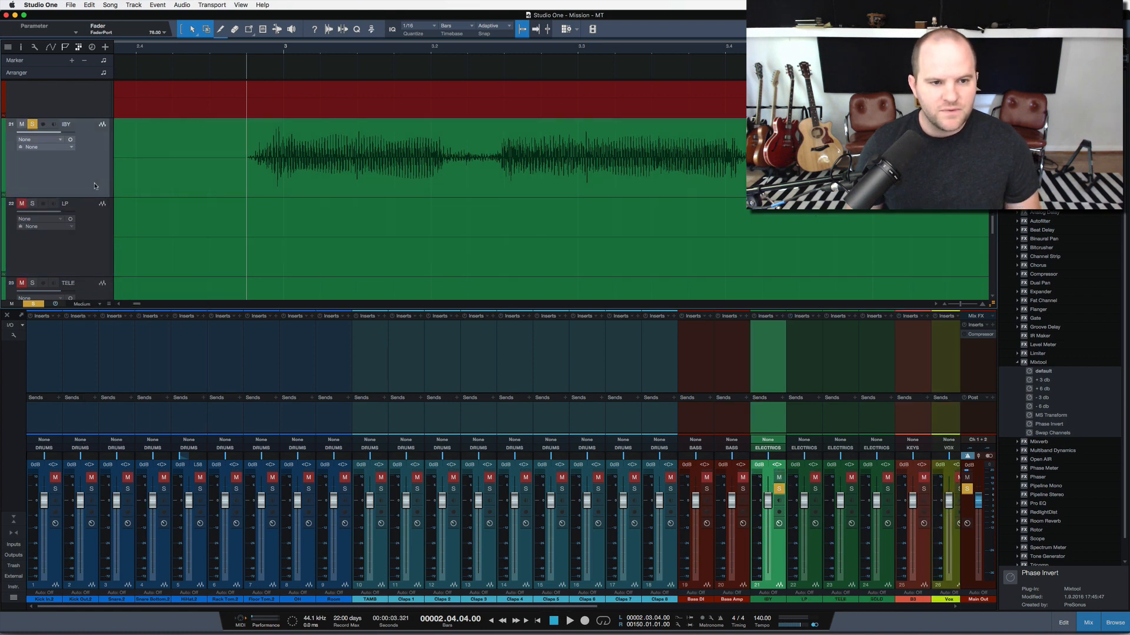
{"action": "key", "text": "s"}
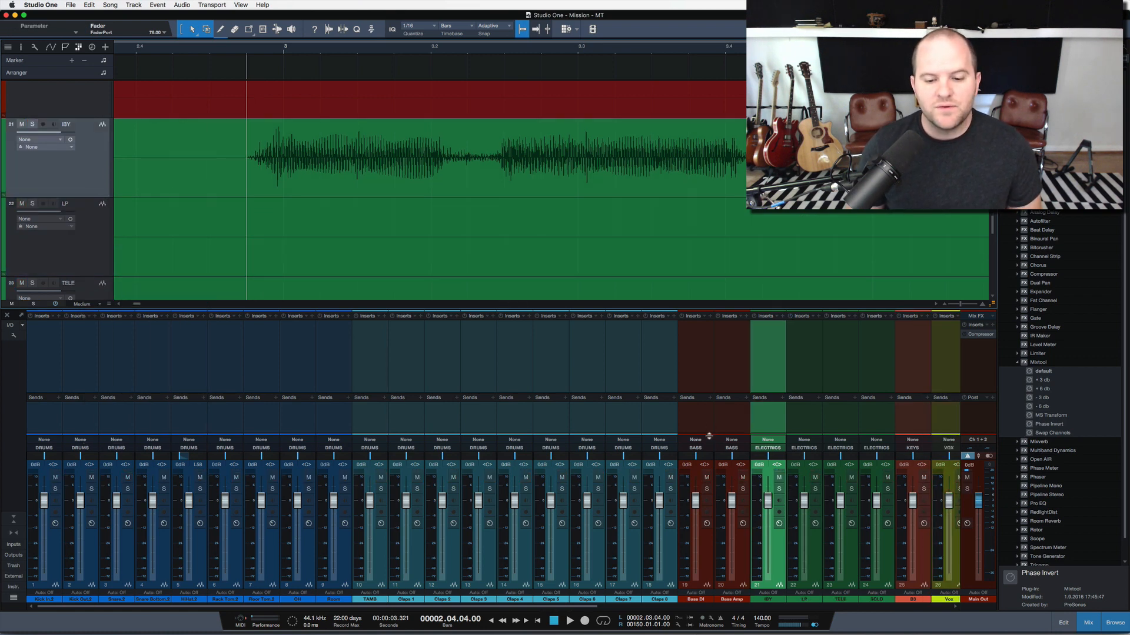
Mute the BASS, ELECTRICS, KEYS, VOX and BGV buses together, leaving the DRUMS bus unmuted
{"action": "scroll", "coordinate": [709, 437], "scroll_direction": "right", "scroll_amount": 10}
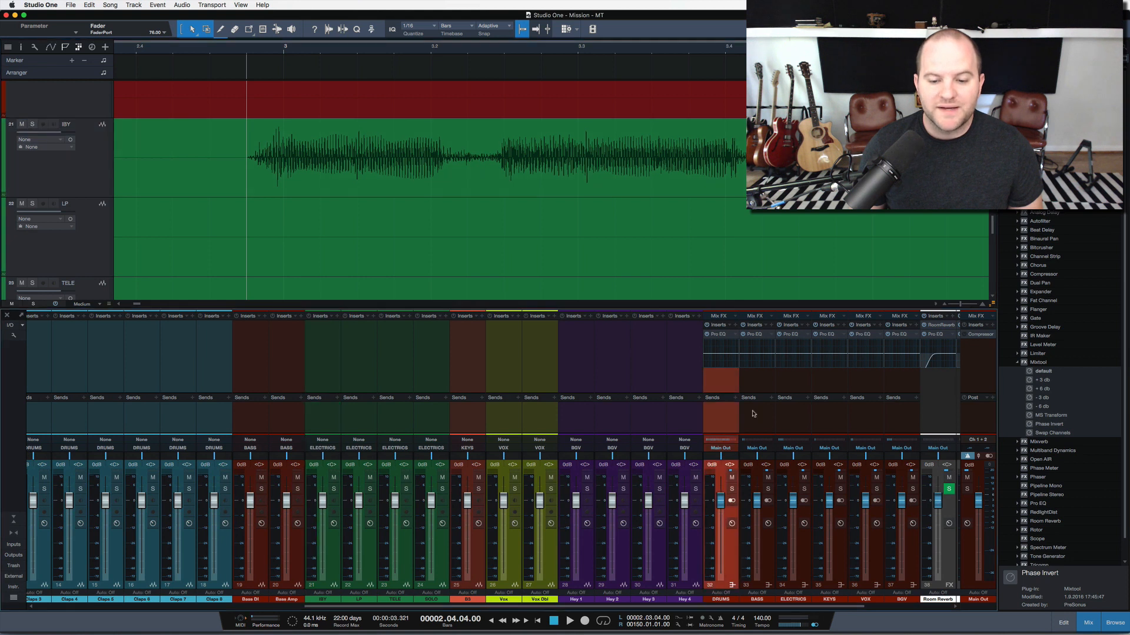
{"action": "left_click", "coordinate": [753, 414]}
{"action": "scroll", "coordinate": [857, 412], "scroll_direction": "right", "scroll_amount": 1}
{"action": "left_click", "coordinate": [872, 413], "text": "shift"}
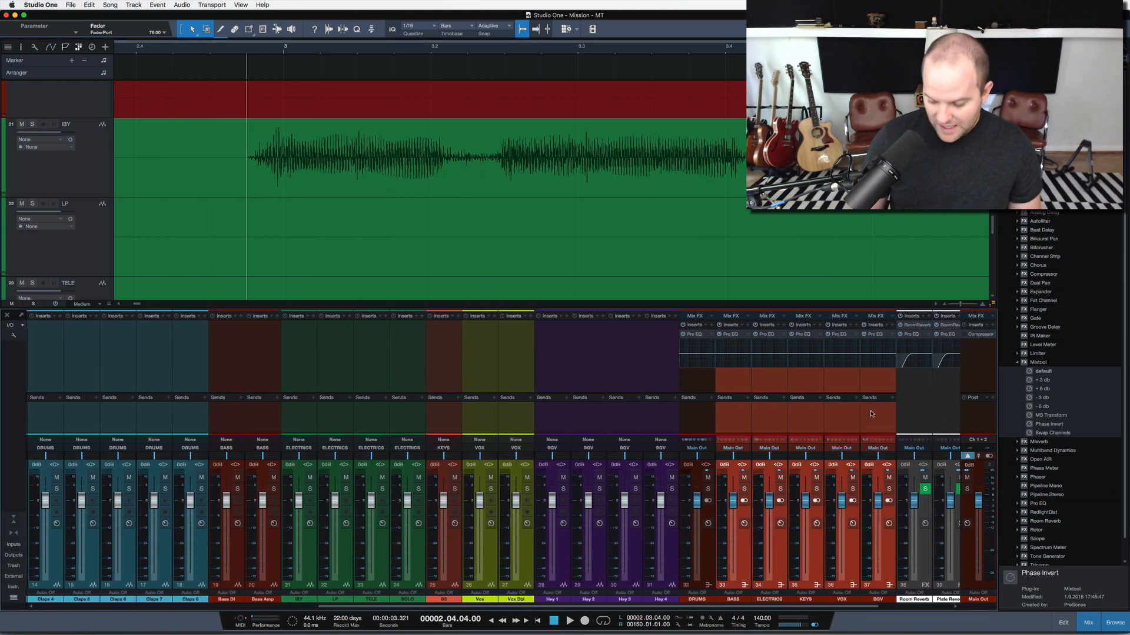
{"action": "key", "text": "m"}
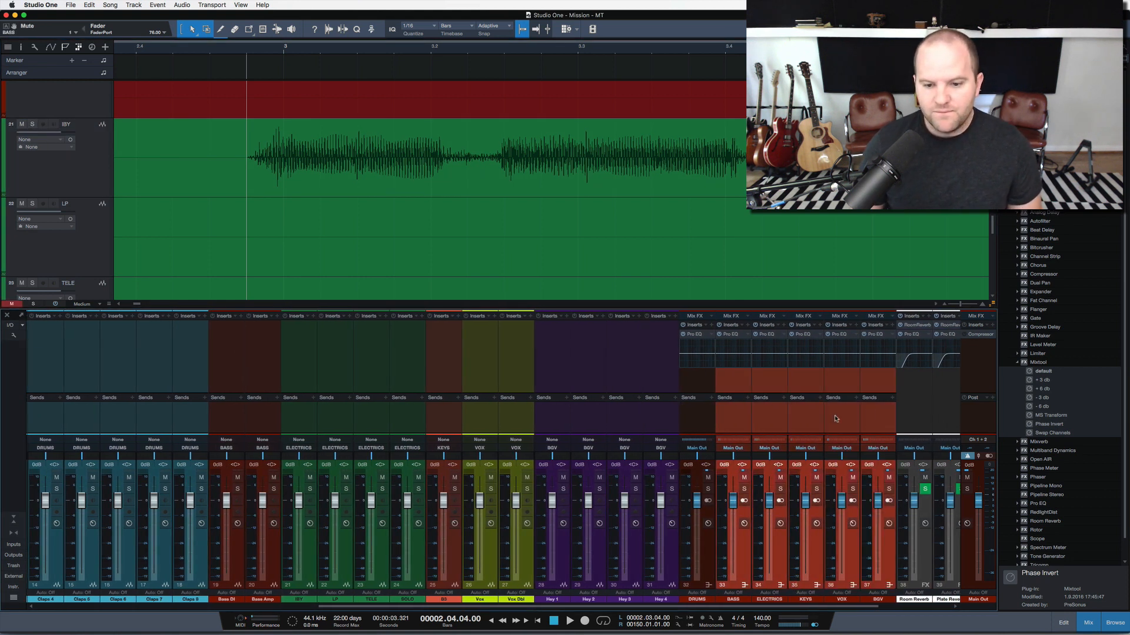
Review the drum kit channels, including both kick mics, the overheads and the room, and check the bus mutes
{"action": "scroll", "coordinate": [716, 458], "scroll_direction": "left", "scroll_amount": 10}
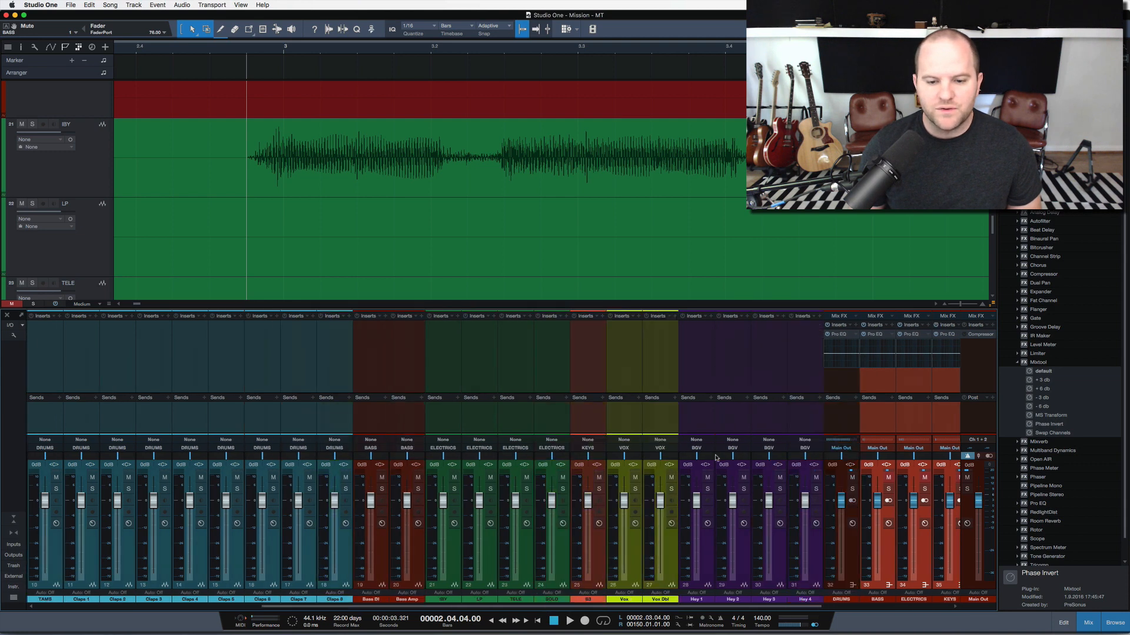
{"action": "left_click", "coordinate": [162, 419]}
{"action": "left_click", "coordinate": [58, 419]}
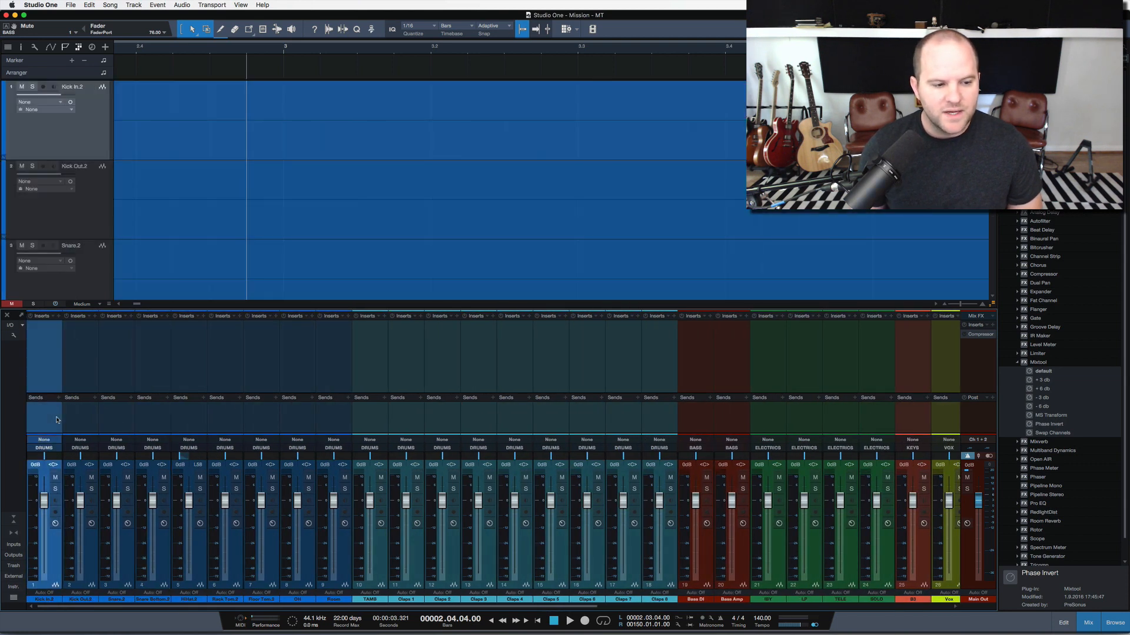
{"action": "left_click", "coordinate": [80, 418], "text": "shift"}
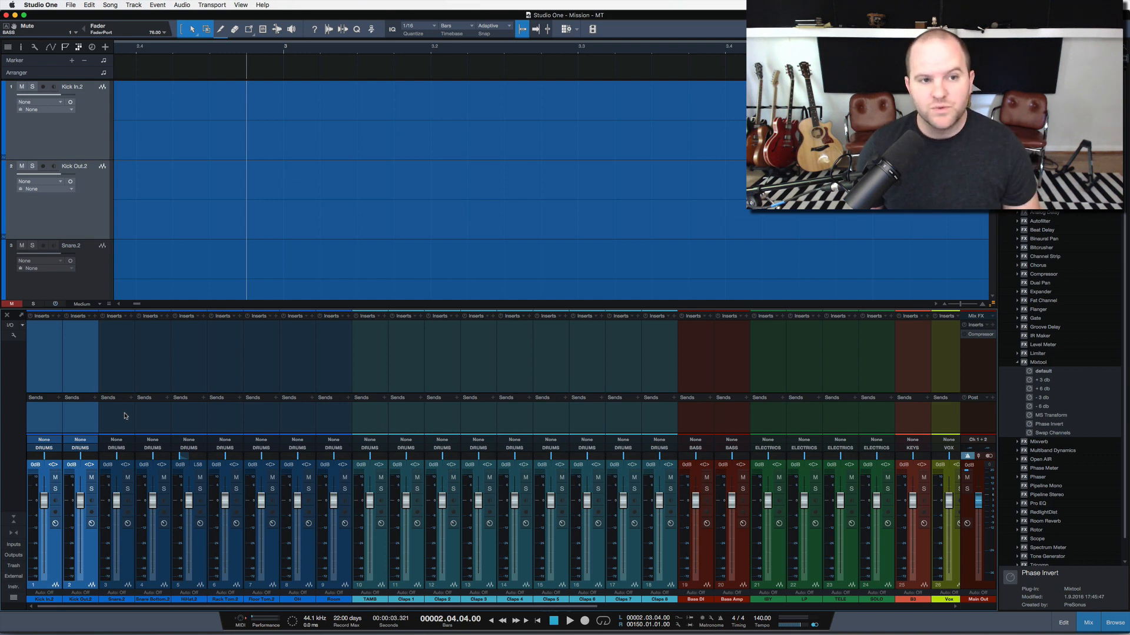
{"action": "left_click", "coordinate": [330, 403]}
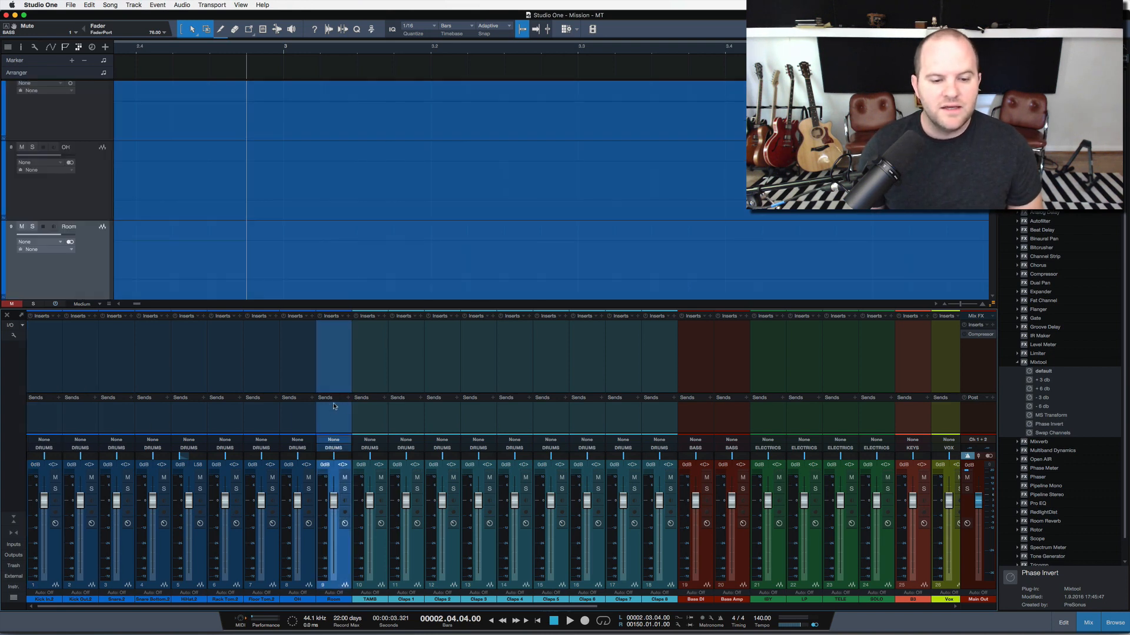
{"action": "scroll", "coordinate": [400, 406], "scroll_direction": "right", "scroll_amount": 5}
{"action": "scroll", "coordinate": [400, 406], "scroll_direction": "left", "scroll_amount": 5}
{"action": "scroll", "coordinate": [463, 404], "scroll_direction": "right", "scroll_amount": 3}
{"action": "scroll", "coordinate": [463, 404], "scroll_direction": "right", "scroll_amount": 8}
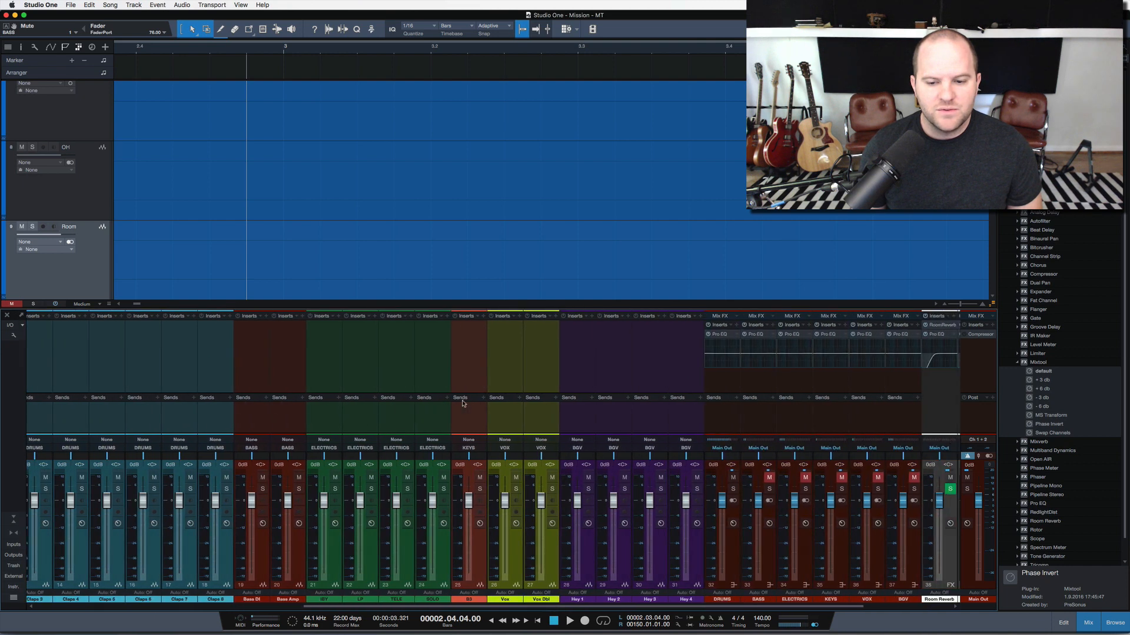
{"action": "scroll", "coordinate": [463, 404], "scroll_direction": "left", "scroll_amount": 10}
{"action": "left_click", "coordinate": [300, 425]}
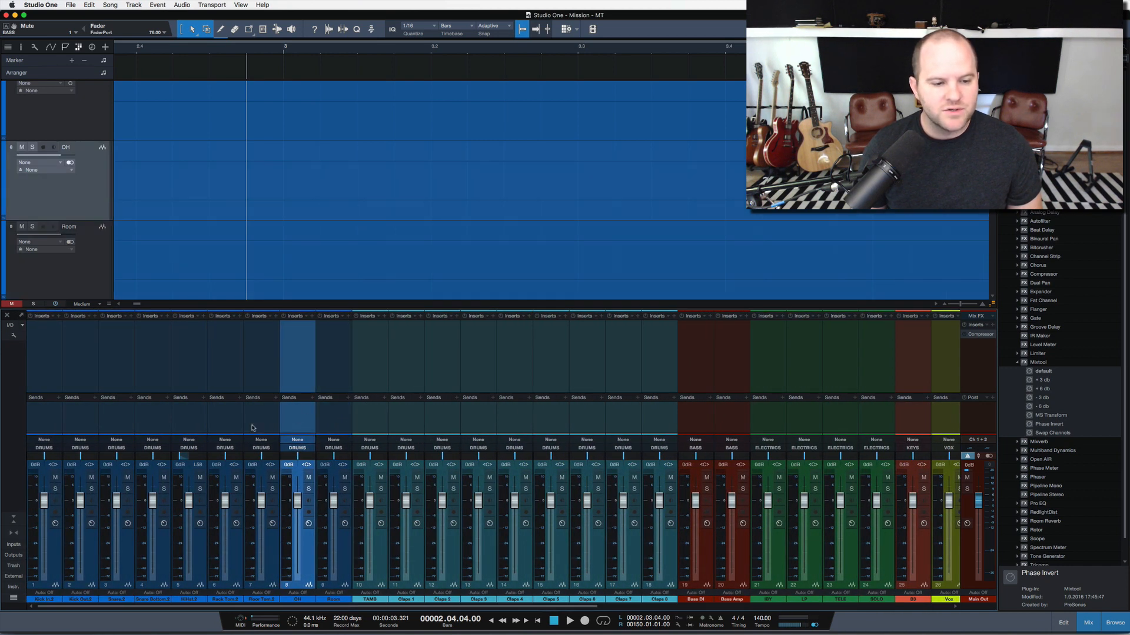
Select the drum kit channels from Kick In.2 through Room and pull their faders fully down
{"action": "left_click", "coordinate": [333, 420]}
{"action": "left_click", "coordinate": [52, 427], "text": "shift"}
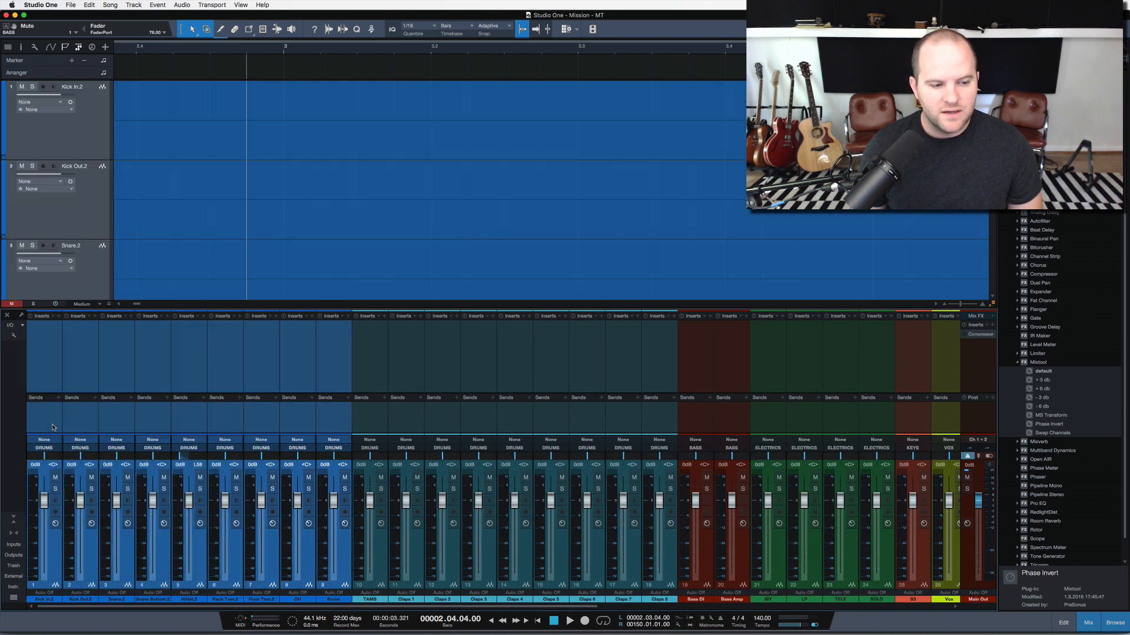
{"action": "left_click_drag", "start_coordinate": [43, 500], "coordinate": [43, 572]}
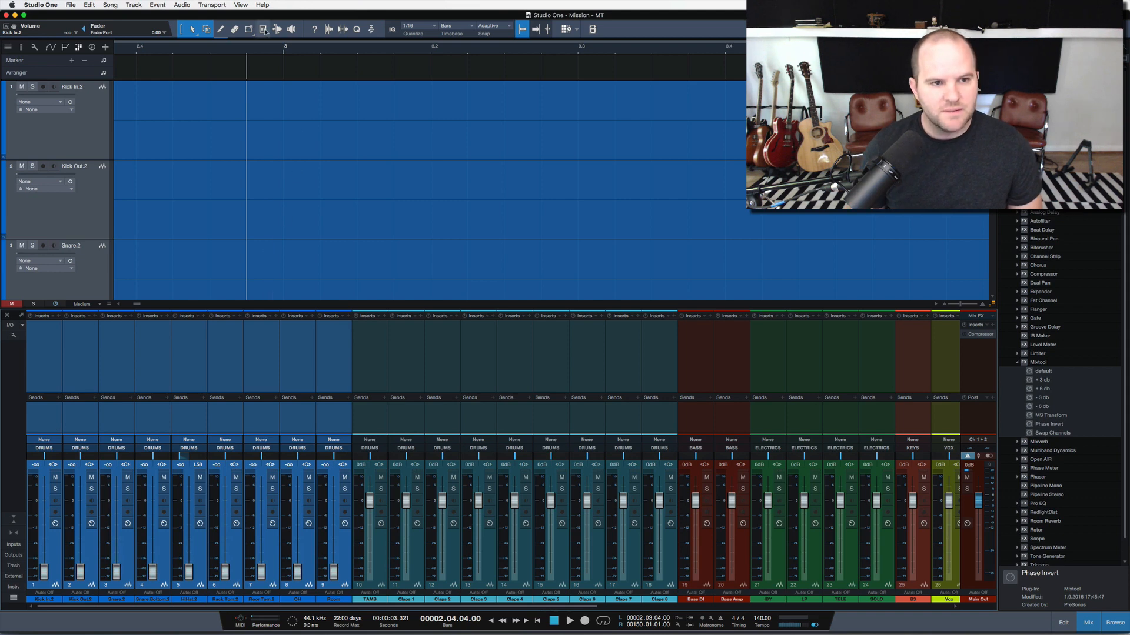
Start playback just before the drums enter near bar 7, and raise OH to -3.1 dB and Room to about -6 dB
{"action": "left_click_drag", "start_coordinate": [250, 47], "coordinate": [269, 22]}
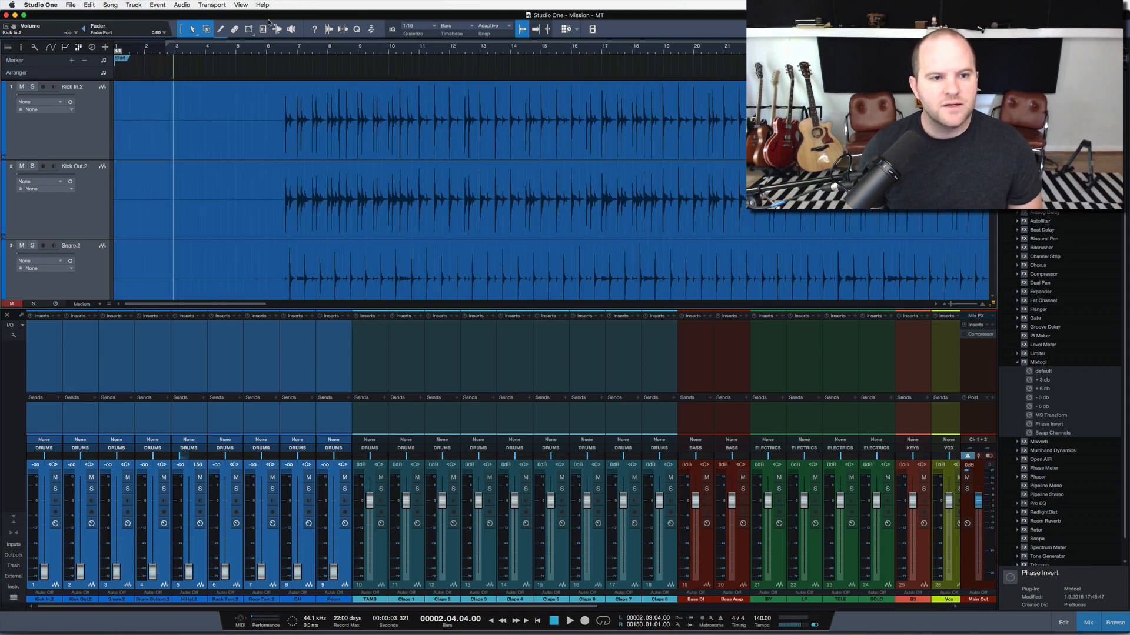
{"action": "left_click", "coordinate": [283, 50]}
{"action": "key", "text": "space"}
{"action": "left_click", "coordinate": [314, 554]}
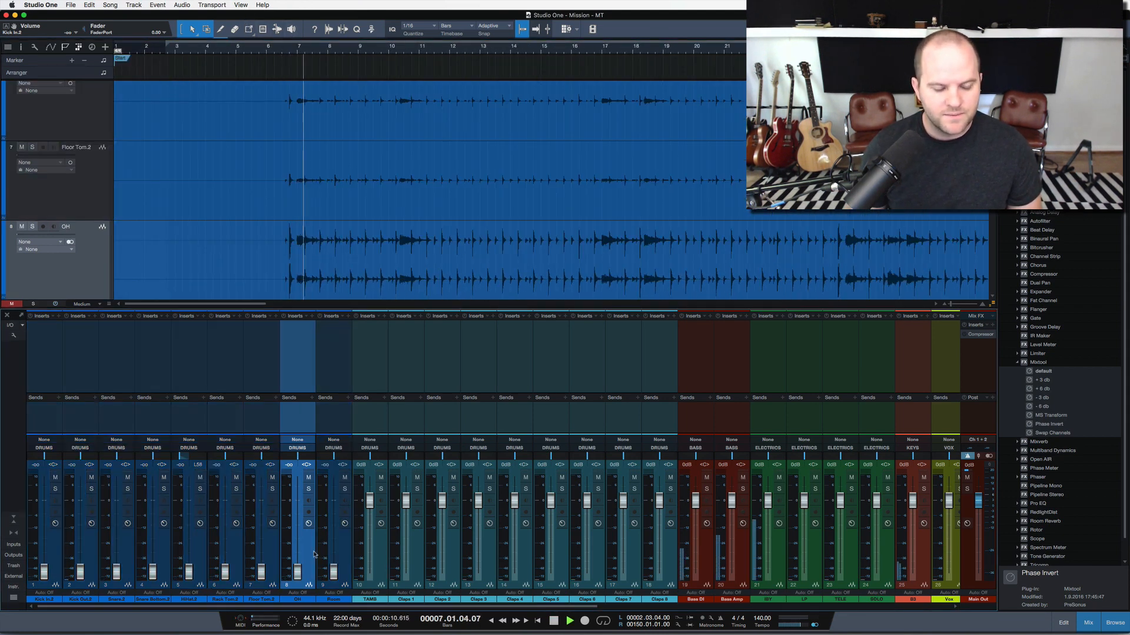
{"action": "left_click_drag", "start_coordinate": [298, 569], "coordinate": [296, 510]}
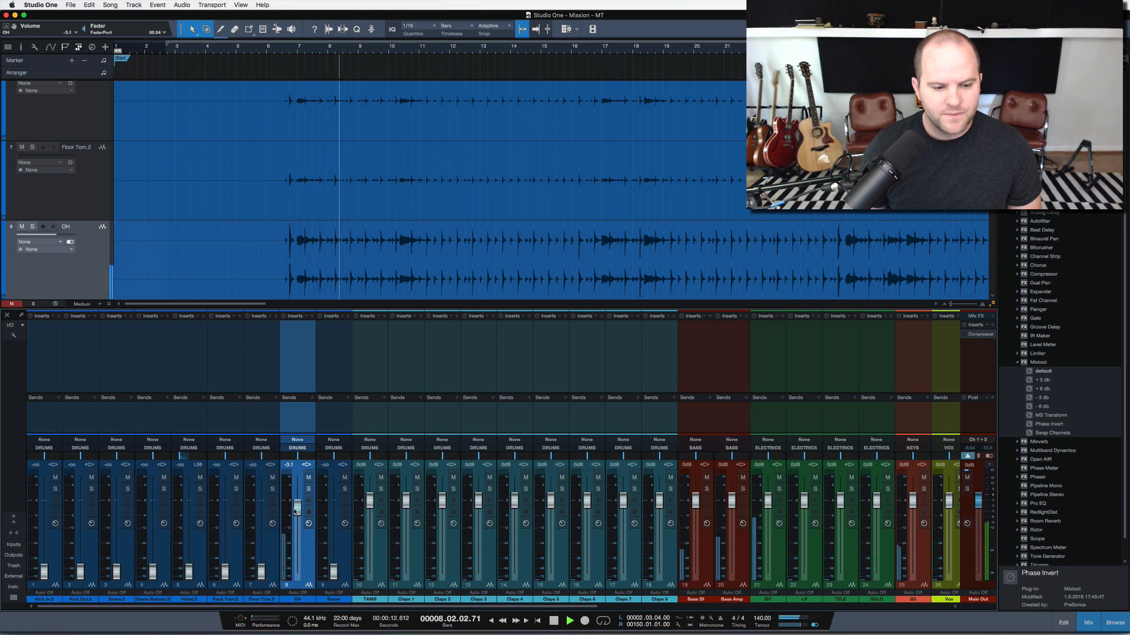
{"action": "left_click_drag", "start_coordinate": [334, 569], "coordinate": [330, 513]}
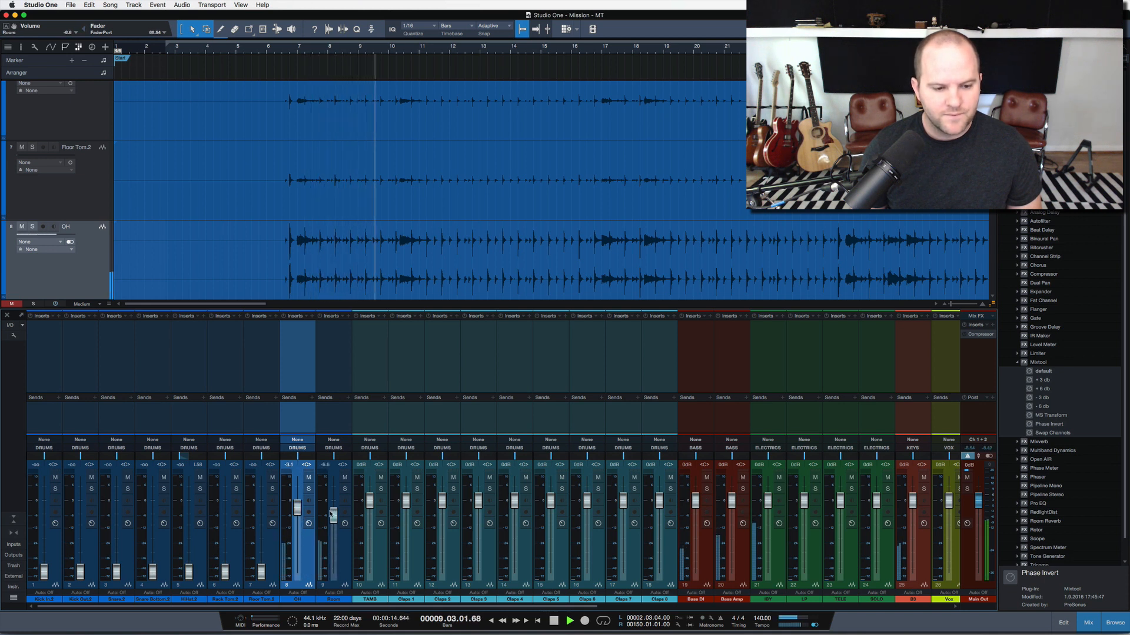
Raise the kick and snare faders: Kick In.2 to -1.8 dB, Kick Out.2 to -3.9, Snare.2 to -0.4 and SnareBottom.2 to -6.4
{"action": "left_click_drag", "start_coordinate": [44, 570], "coordinate": [37, 503]}
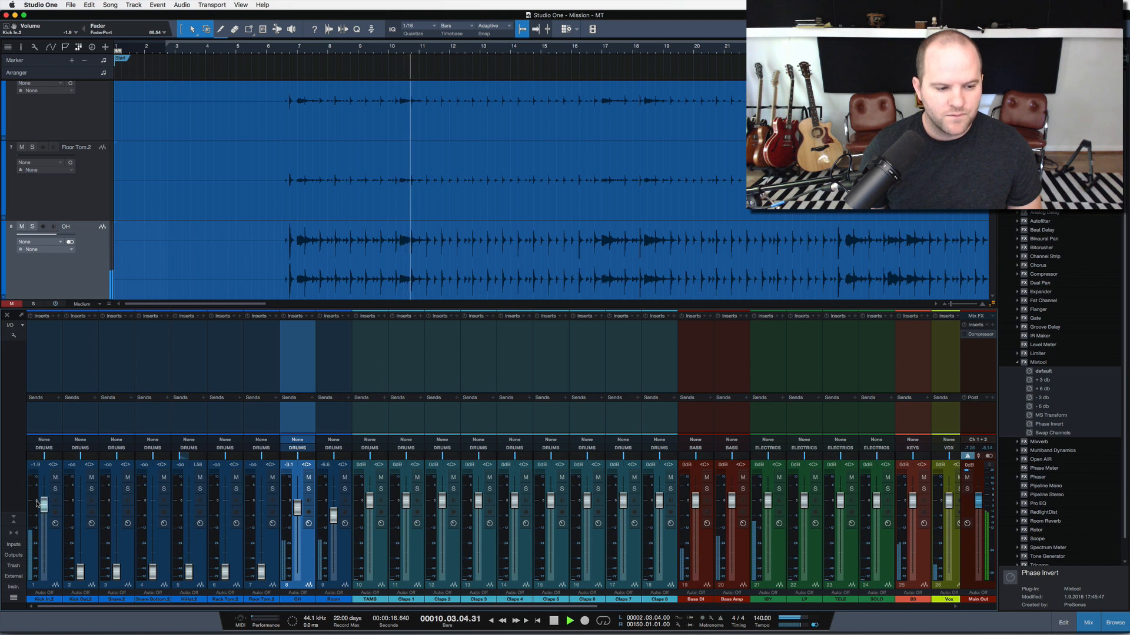
{"action": "left_click_drag", "start_coordinate": [80, 570], "coordinate": [76, 508]}
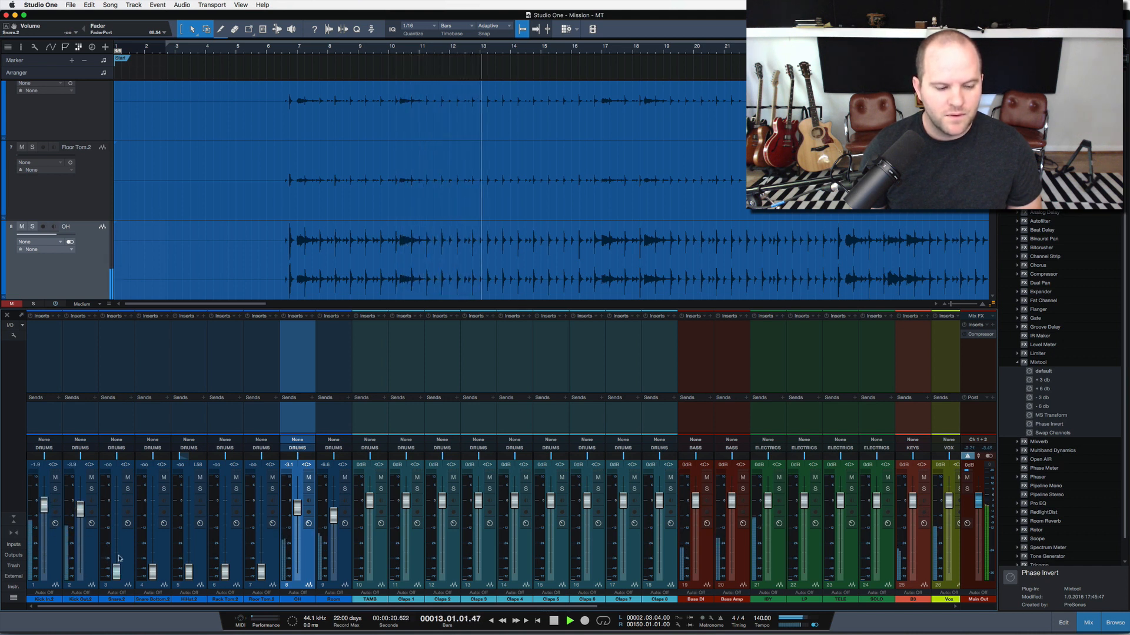
{"action": "left_click_drag", "start_coordinate": [117, 570], "coordinate": [116, 502]}
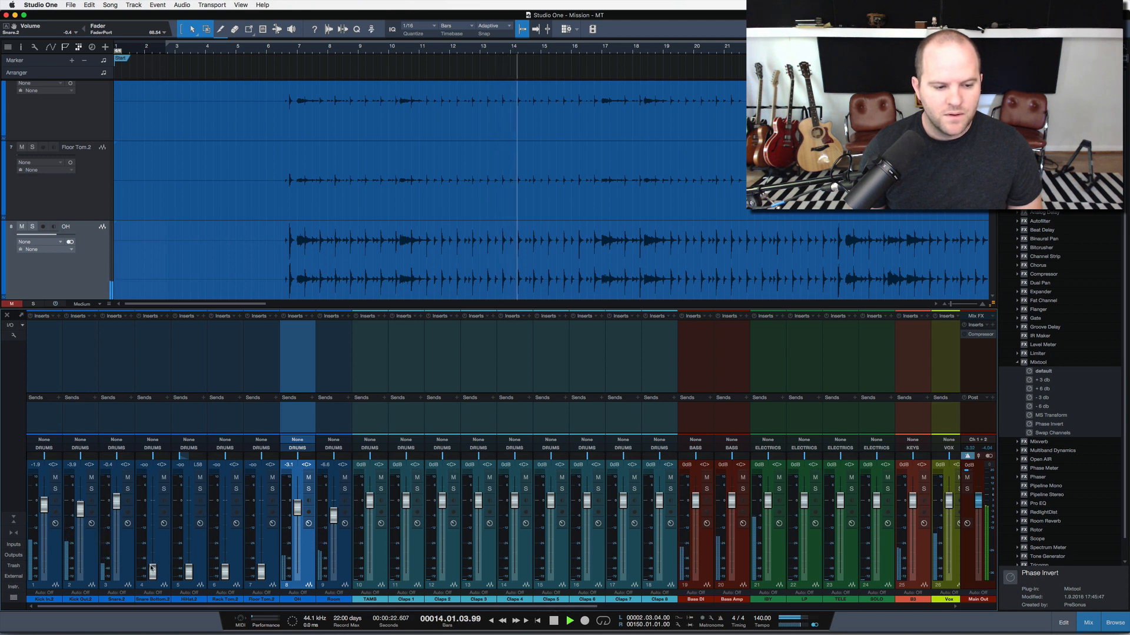
{"action": "left_click_drag", "start_coordinate": [151, 568], "coordinate": [152, 513]}
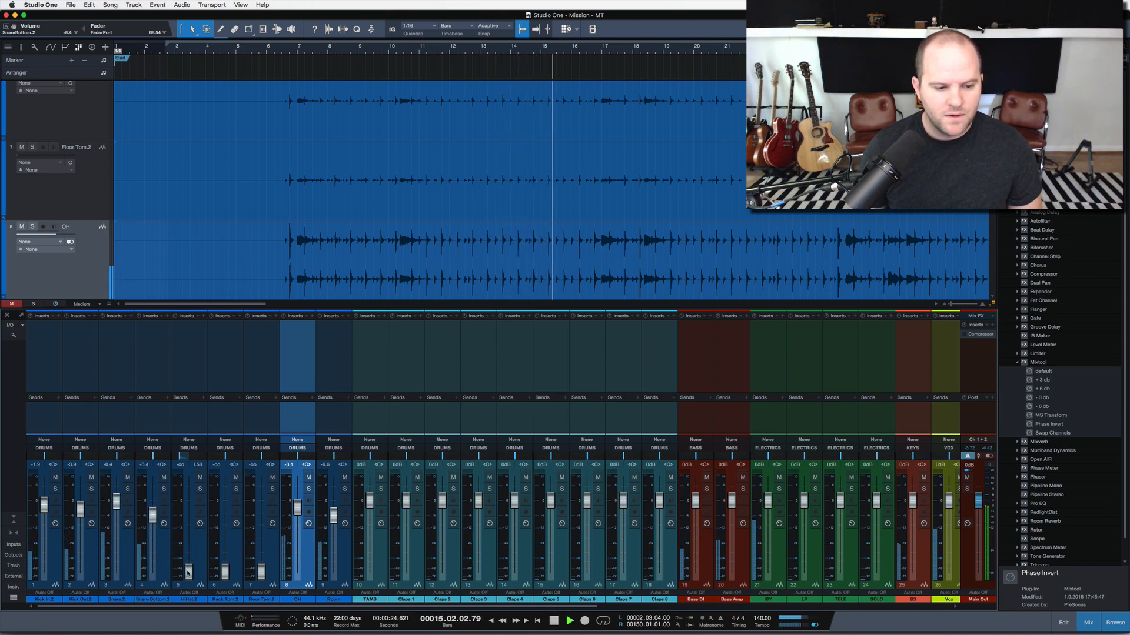
Raise the HiHat.2 fader to about -6.6 dB, the rack tom to about -5 and Floor Tom.2 to about -4.5
{"action": "left_click_drag", "start_coordinate": [188, 571], "coordinate": [189, 516]}
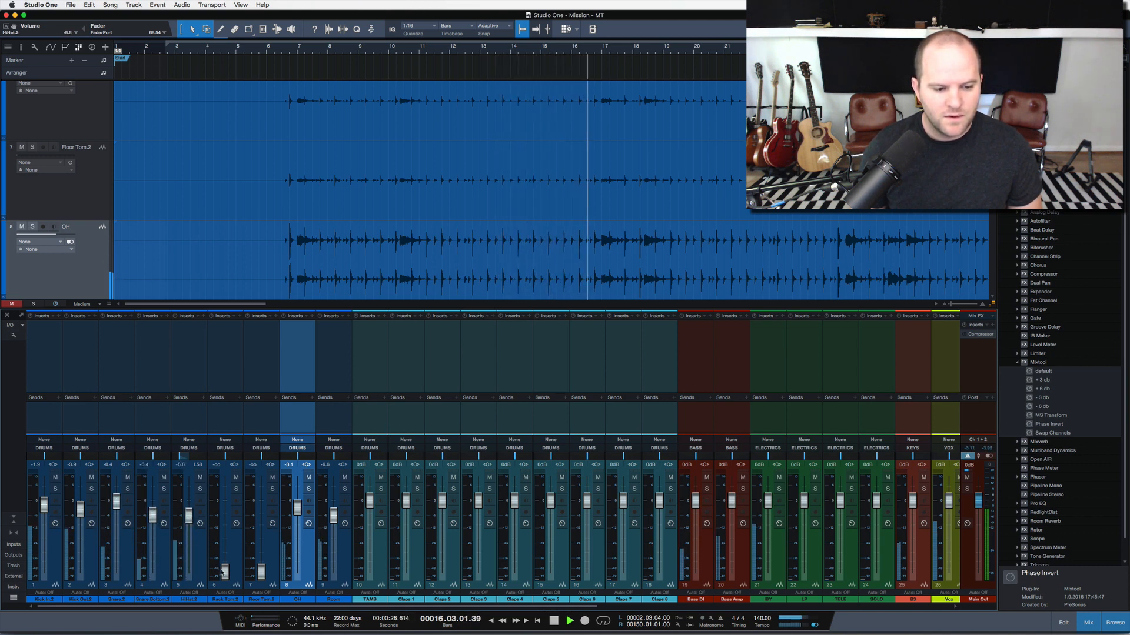
{"action": "left_click_drag", "start_coordinate": [224, 570], "coordinate": [224, 513]}
{"action": "left_click_drag", "start_coordinate": [261, 570], "coordinate": [259, 513]}
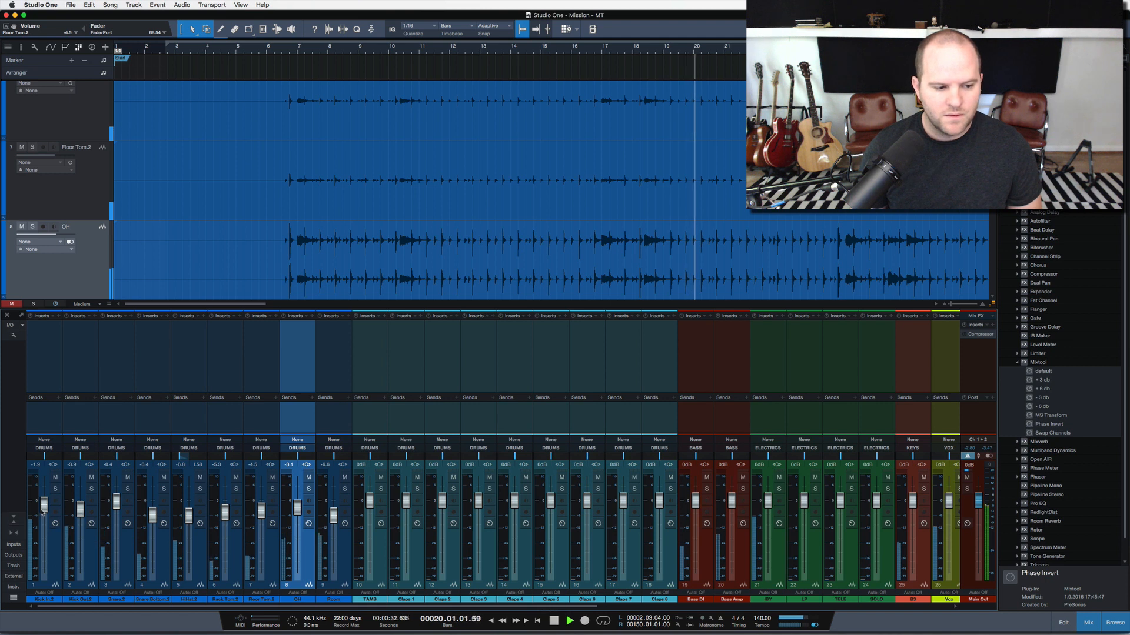
Set the faders to -4.1 dB on Kick In.2, +1.6 on Snare.2 and -2.1 on Snare Bottom.2, stop playback and save the song
{"action": "left_click_drag", "start_coordinate": [43, 507], "coordinate": [43, 512]}
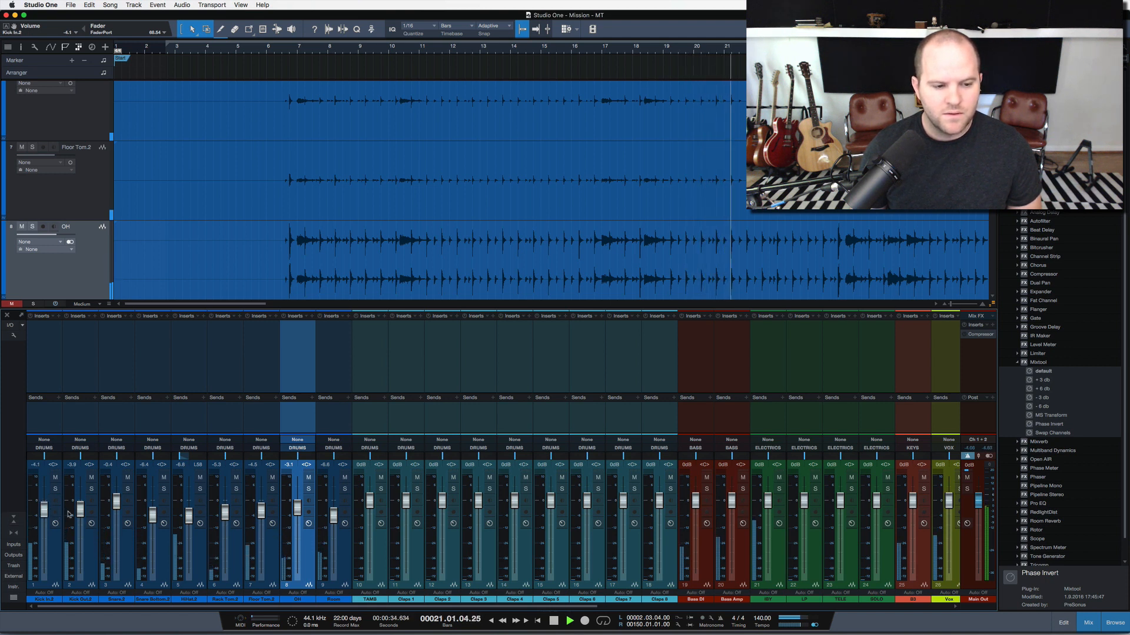
{"action": "left_click_drag", "start_coordinate": [117, 505], "coordinate": [152, 506]}
{"action": "key", "text": "space"}
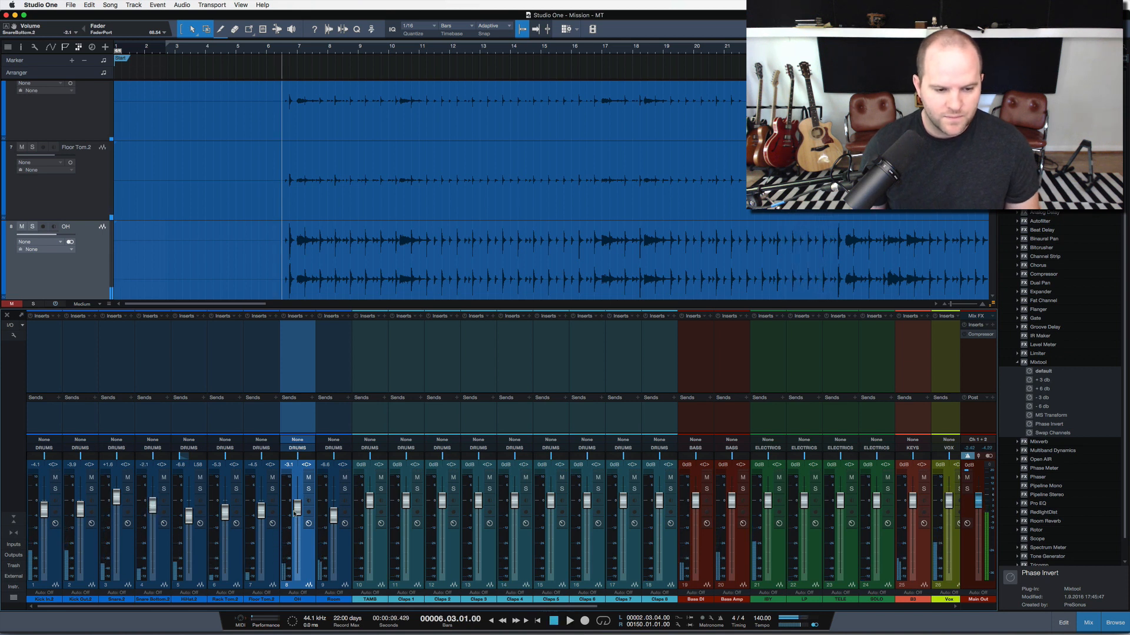
{"action": "key", "text": "super+s"}
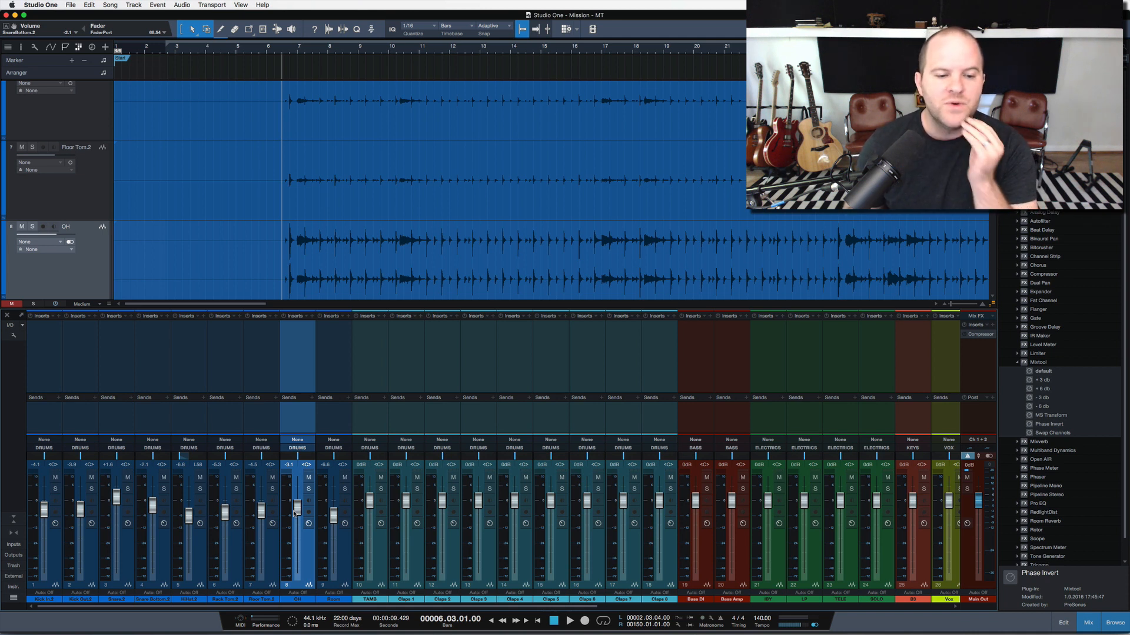
Examine the first snare hit up close, comparing the Snare.2 and Snare Bottom.2 waveforms for polarity and timing
{"action": "key", "text": "F3"}
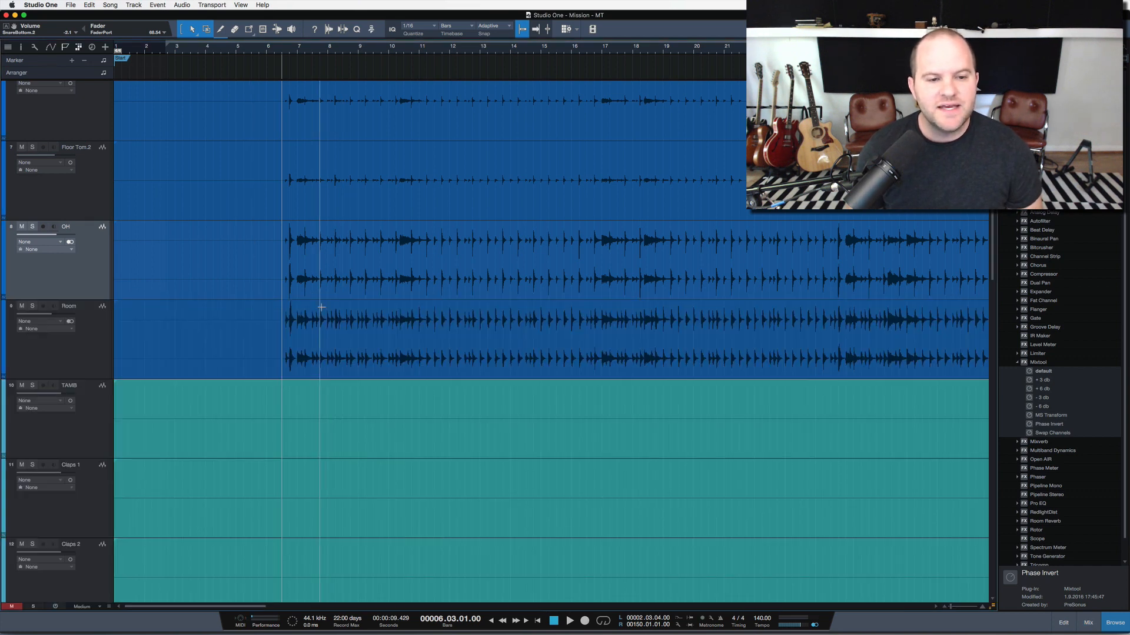
{"action": "key", "text": "F3"}
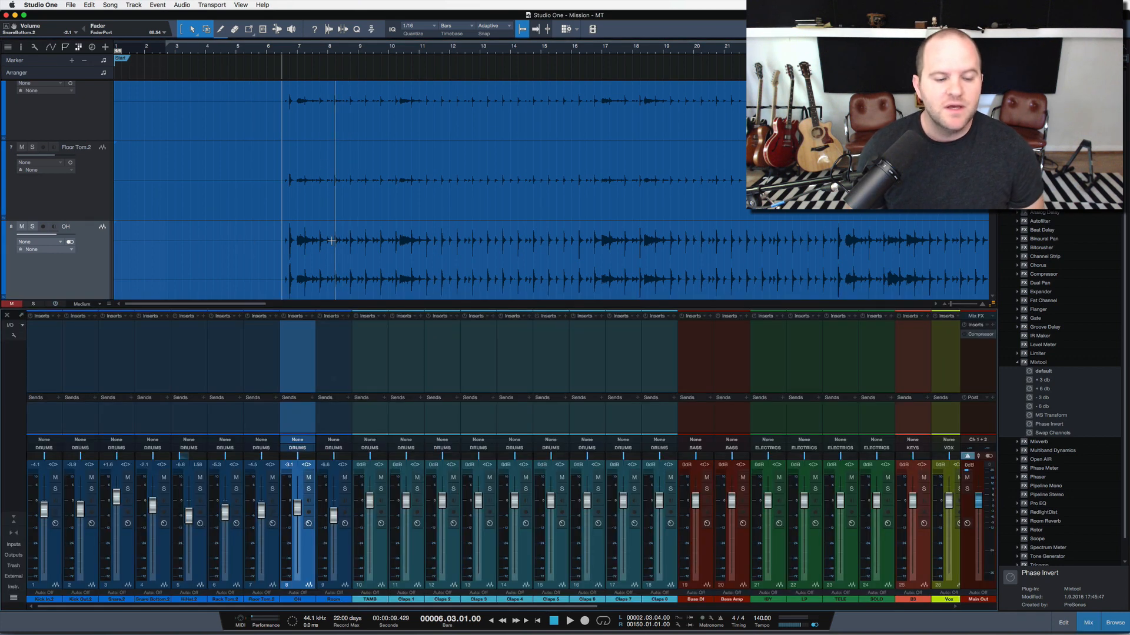
{"action": "scroll", "coordinate": [331, 240], "scroll_direction": "up", "scroll_amount": 10}
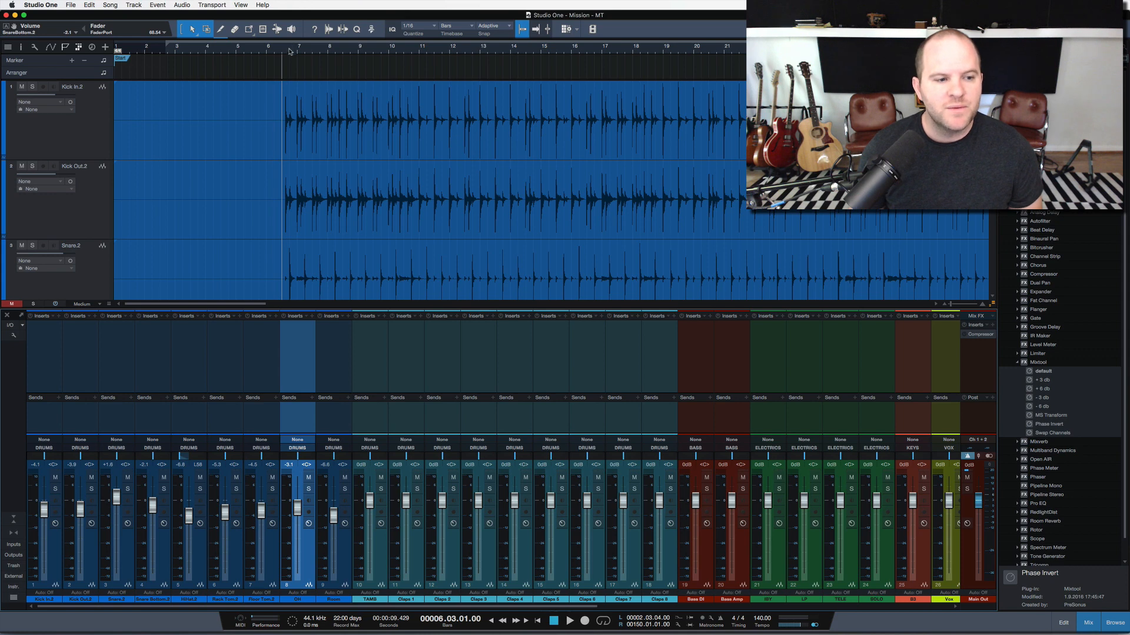
{"action": "left_click_drag", "start_coordinate": [289, 51], "coordinate": [290, 114]}
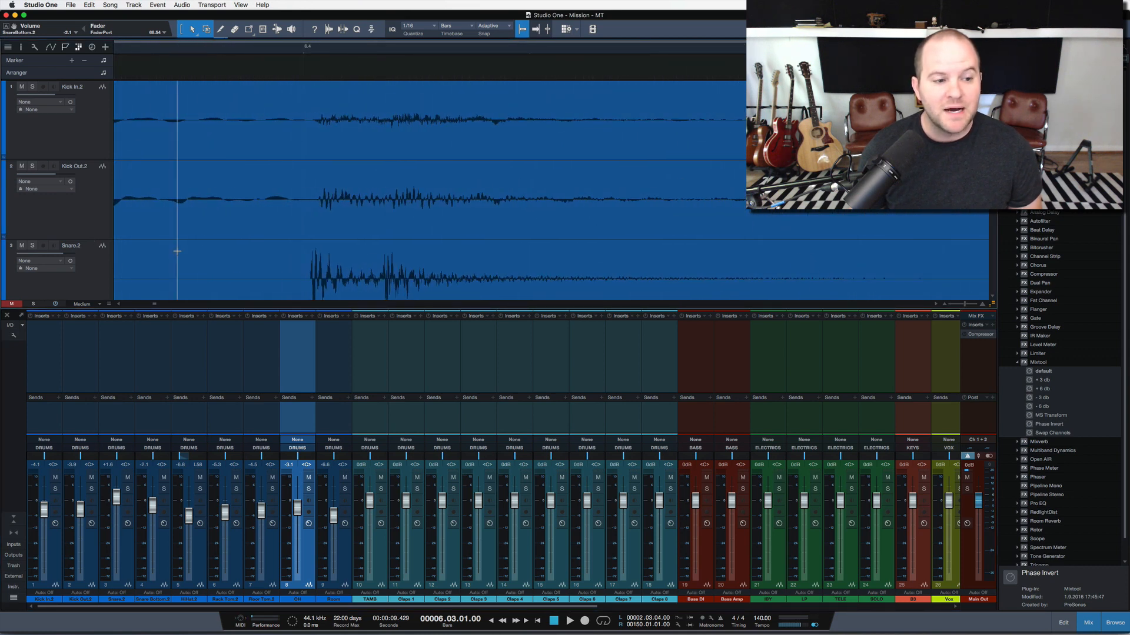
{"action": "scroll", "coordinate": [177, 252], "scroll_direction": "down", "scroll_amount": 3}
{"action": "left_click_drag", "start_coordinate": [310, 54], "coordinate": [309, 86]}
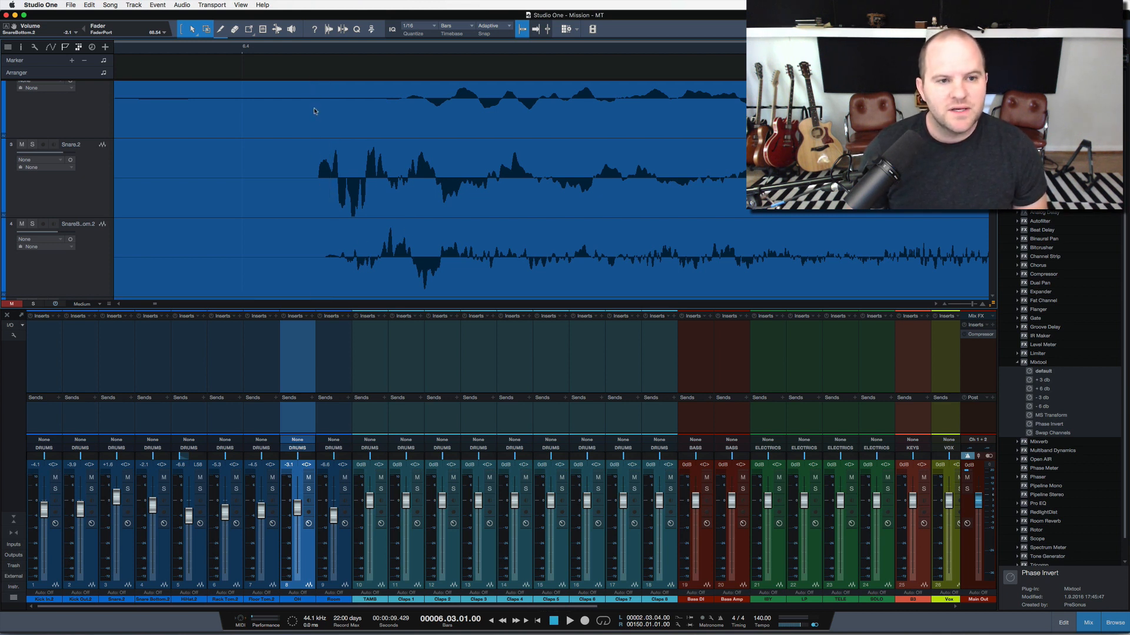
{"action": "left_click_drag", "start_coordinate": [322, 51], "coordinate": [326, 69]}
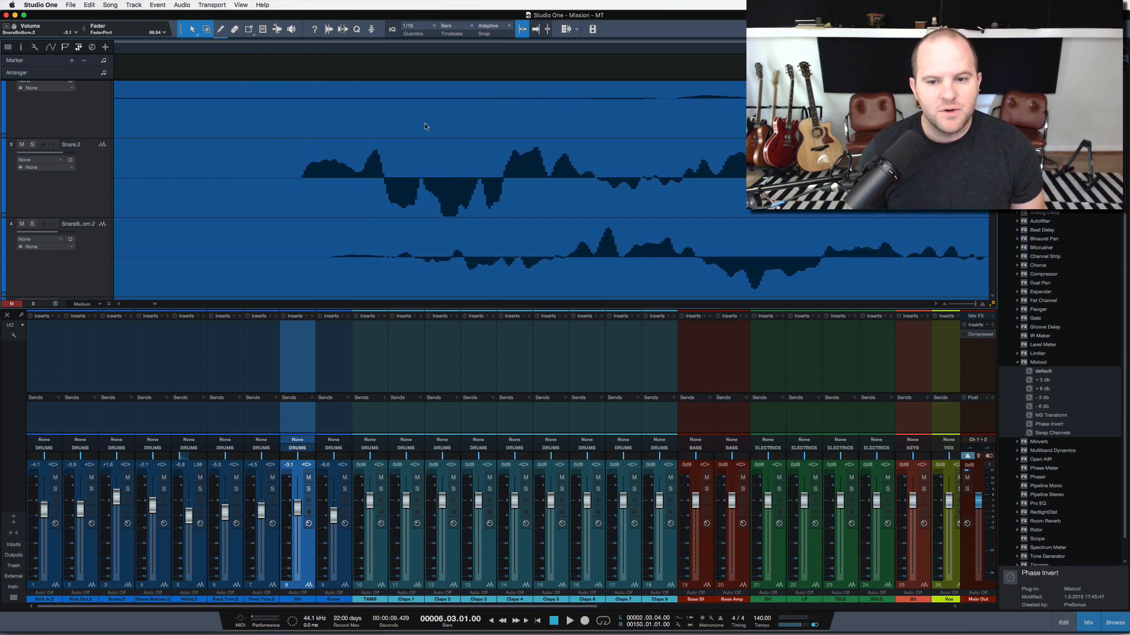
{"action": "left_click_drag", "start_coordinate": [343, 47], "coordinate": [337, 13]}
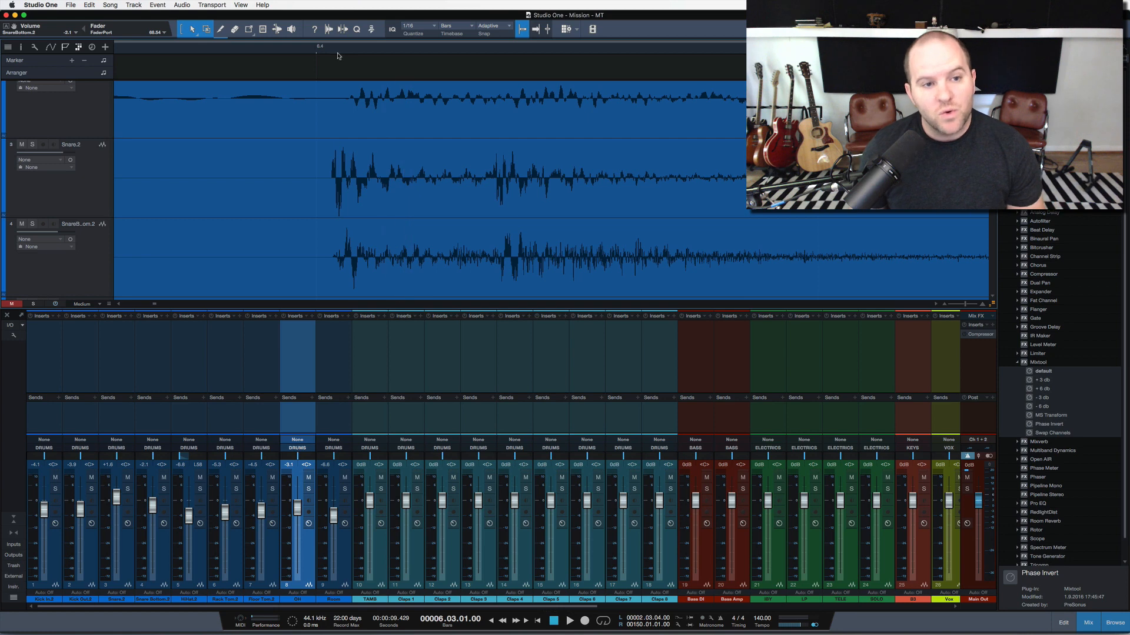
{"action": "left_click_drag", "start_coordinate": [334, 54], "coordinate": [321, 13]}
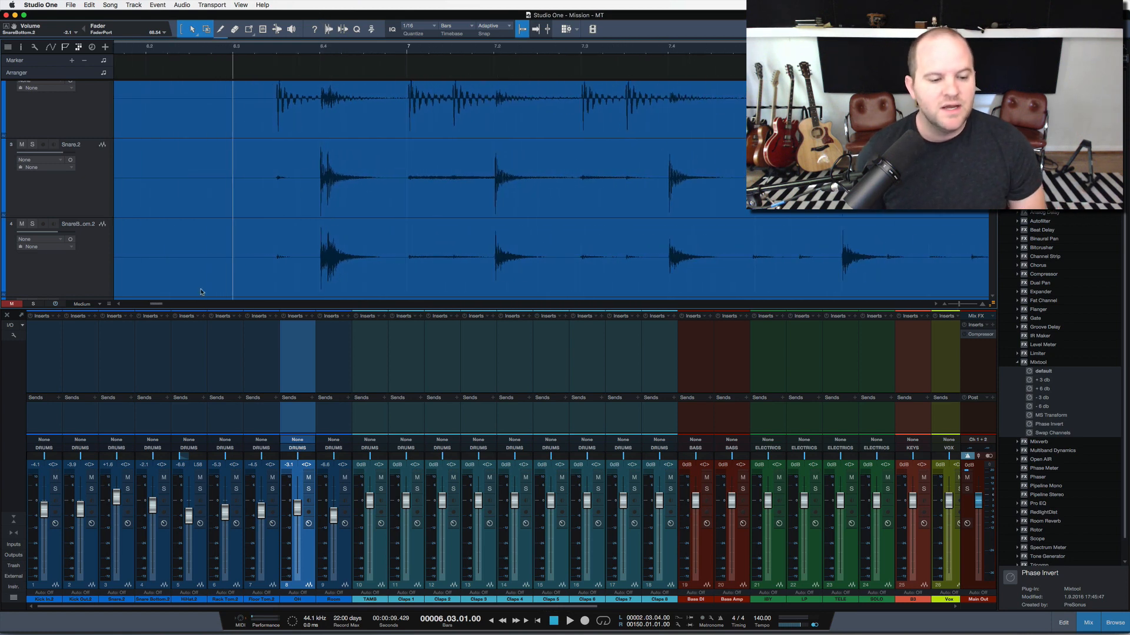
{"action": "left_click", "coordinate": [184, 373]}
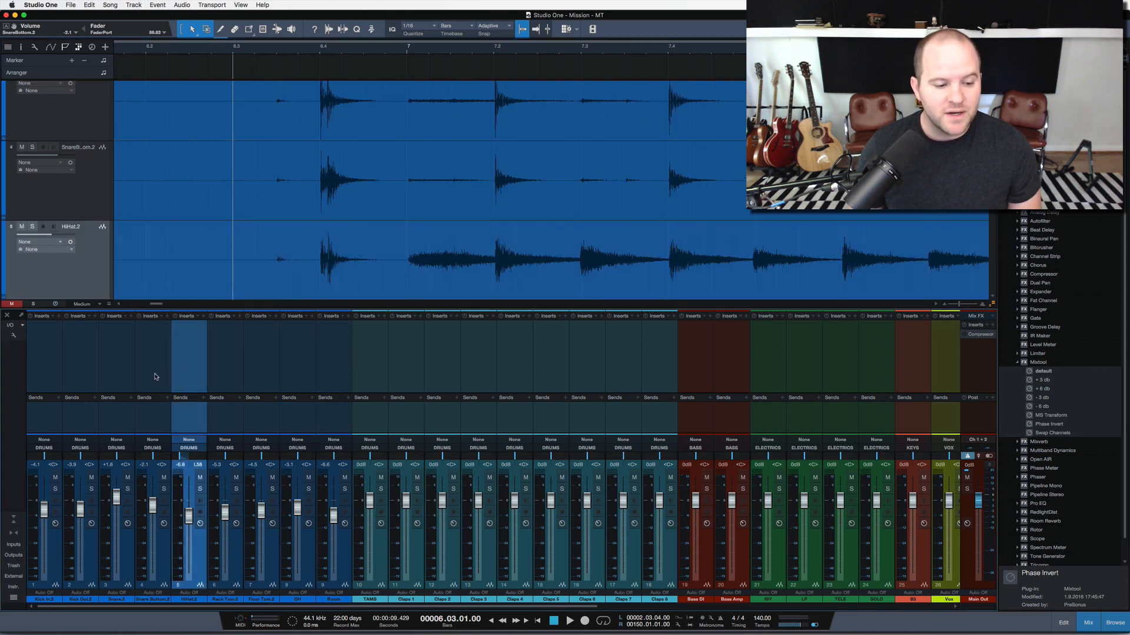
{"action": "left_click", "coordinate": [156, 377]}
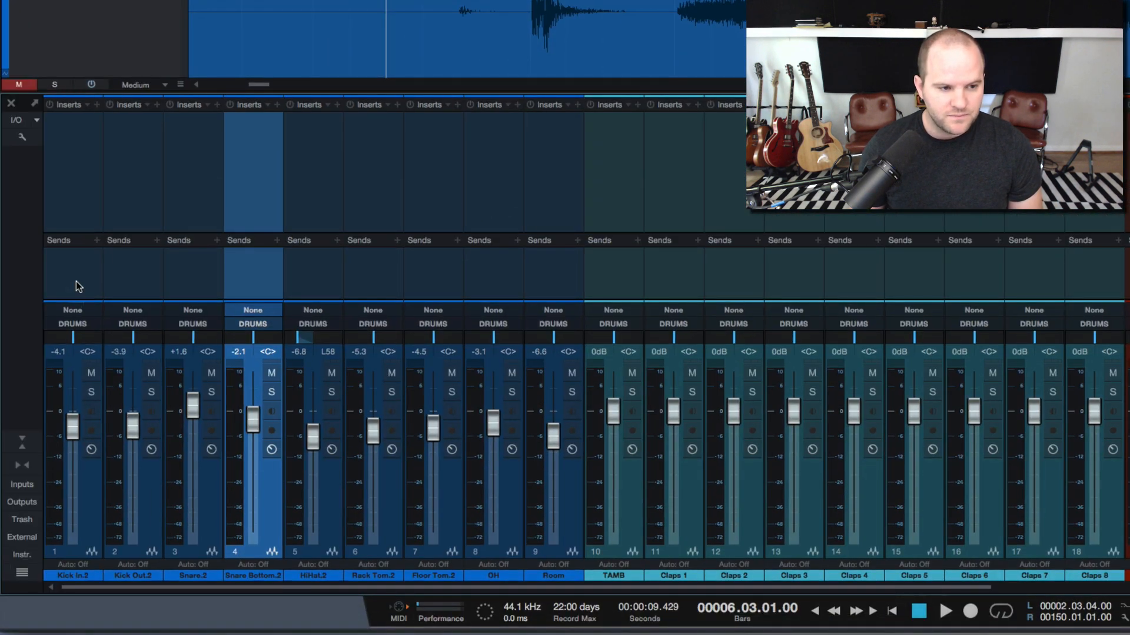
Add a bus for the Kick In.2 and Kick Out.2 channels and name it K
{"action": "left_click", "coordinate": [76, 278]}
{"action": "left_click", "coordinate": [135, 274], "text": "shift"}
{"action": "right_click", "coordinate": [135, 275]}
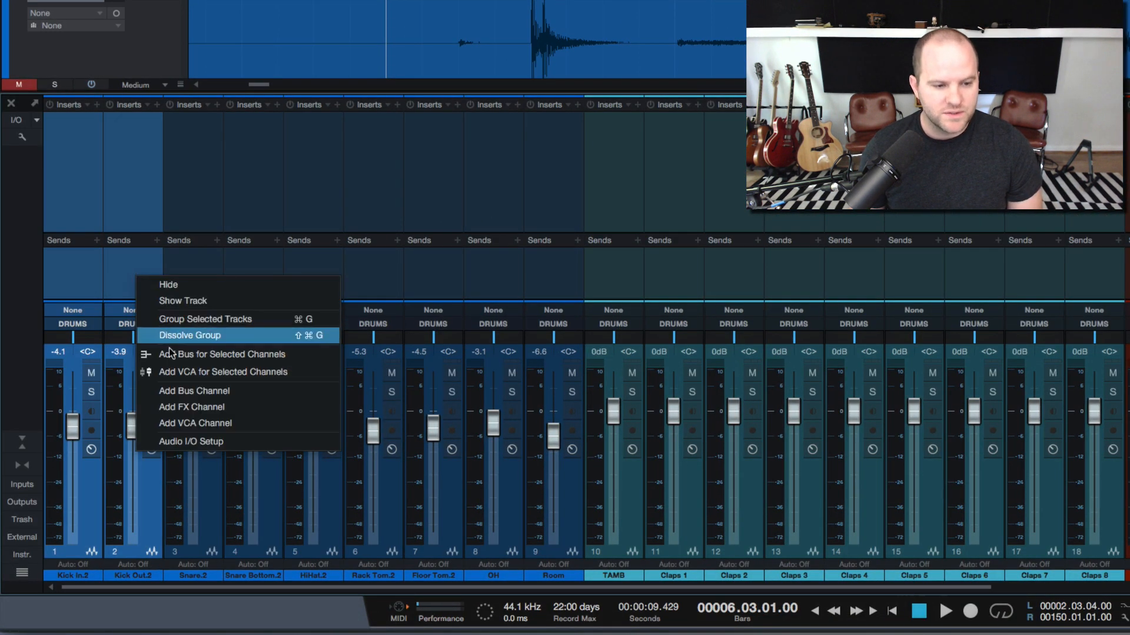
{"action": "left_click", "coordinate": [200, 354]}
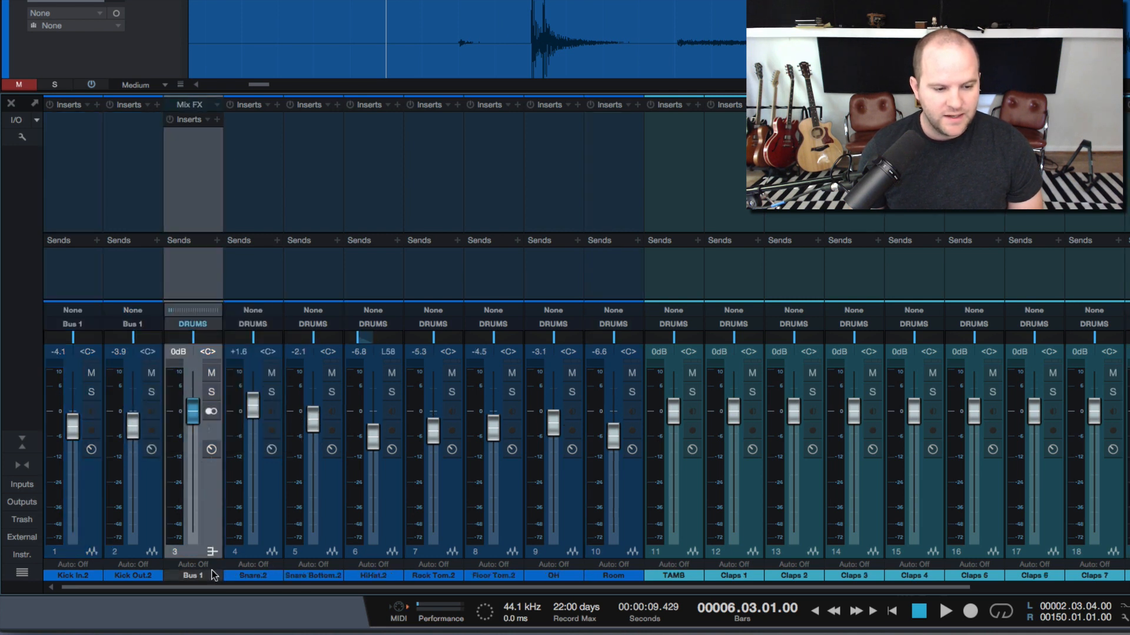
{"action": "double_click", "coordinate": [193, 575]}
{"action": "type", "text": "K"}
{"action": "key", "text": "Return"}
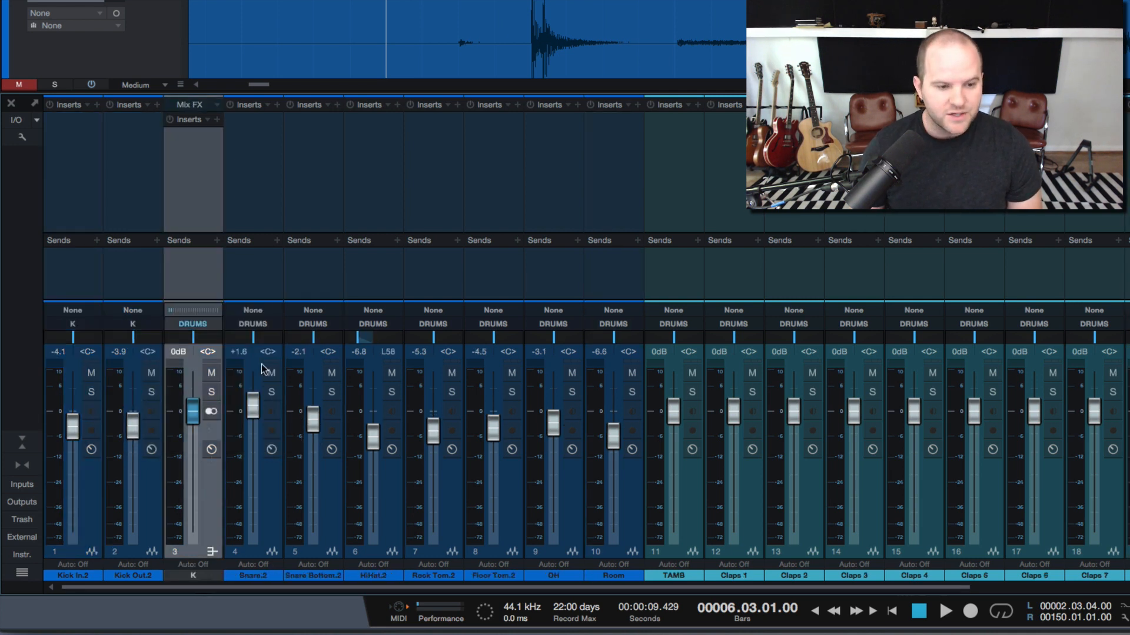
Add a bus for the Snare.2 and Snare Bottom.2 channels and name it S
{"action": "left_click", "coordinate": [249, 282]}
{"action": "left_click", "coordinate": [323, 283], "text": "shift"}
{"action": "right_click", "coordinate": [326, 282]}
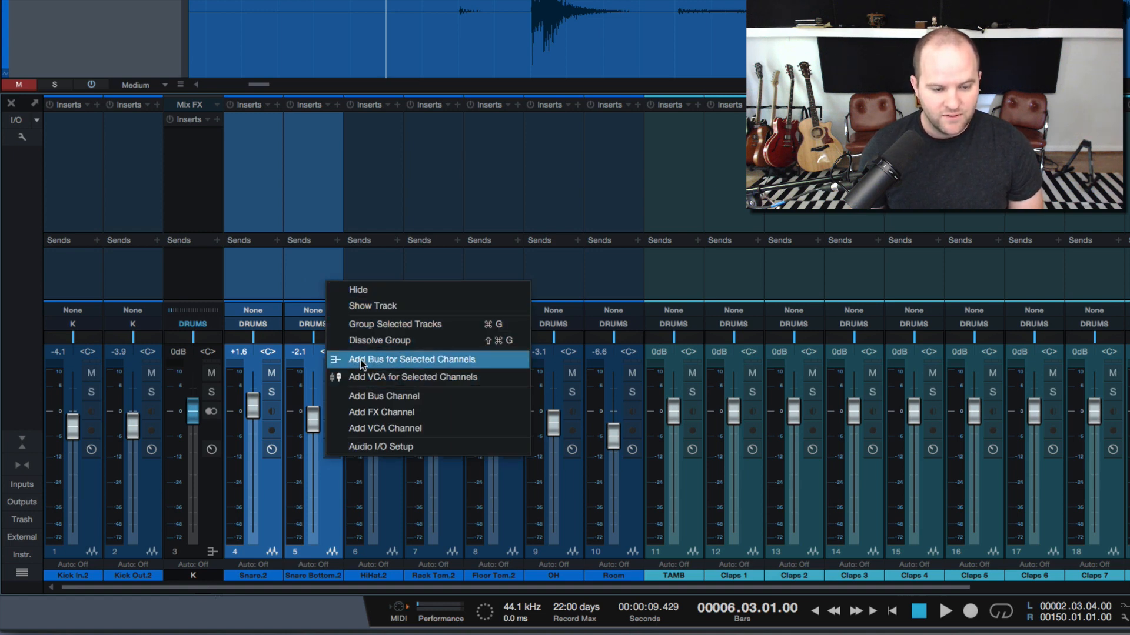
{"action": "left_click", "coordinate": [361, 360]}
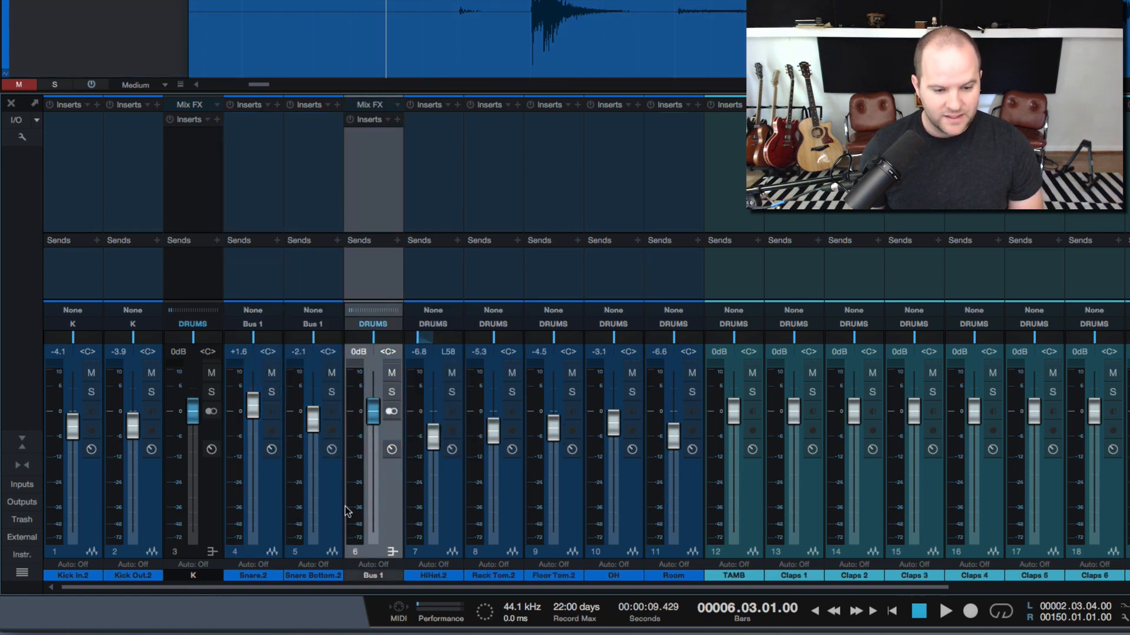
{"action": "double_click", "coordinate": [373, 576]}
{"action": "type", "text": "S"}
{"action": "key", "text": "Return"}
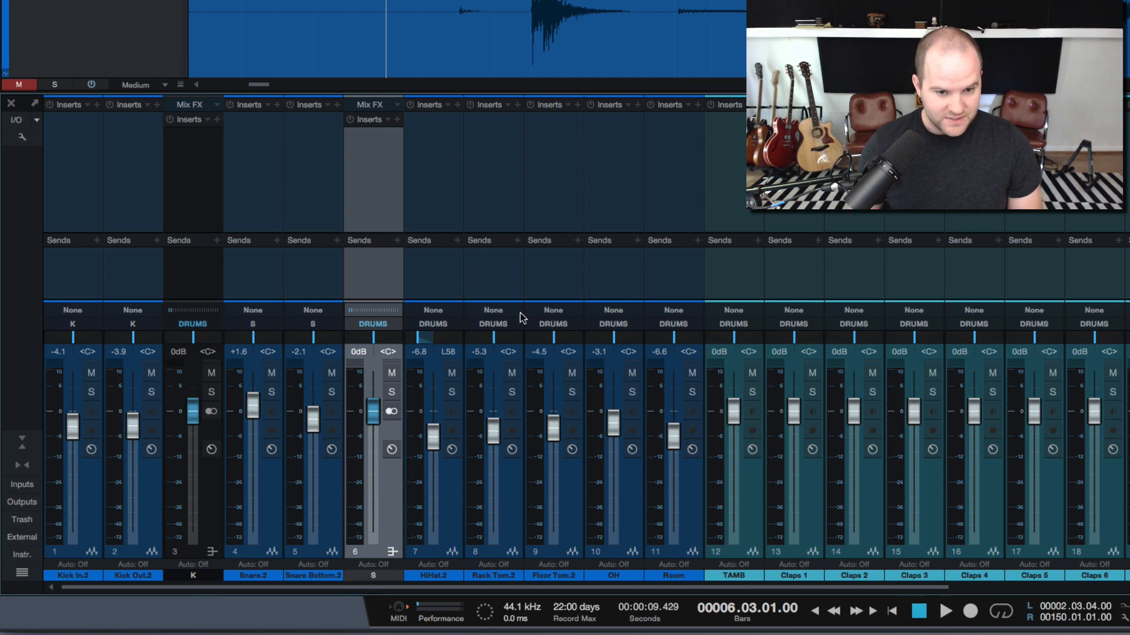
Add a bus for the Rack Tom.2 and Floor Tom.2 channels and name it T
{"action": "left_click", "coordinate": [509, 282]}
{"action": "left_click", "coordinate": [547, 280], "text": "shift"}
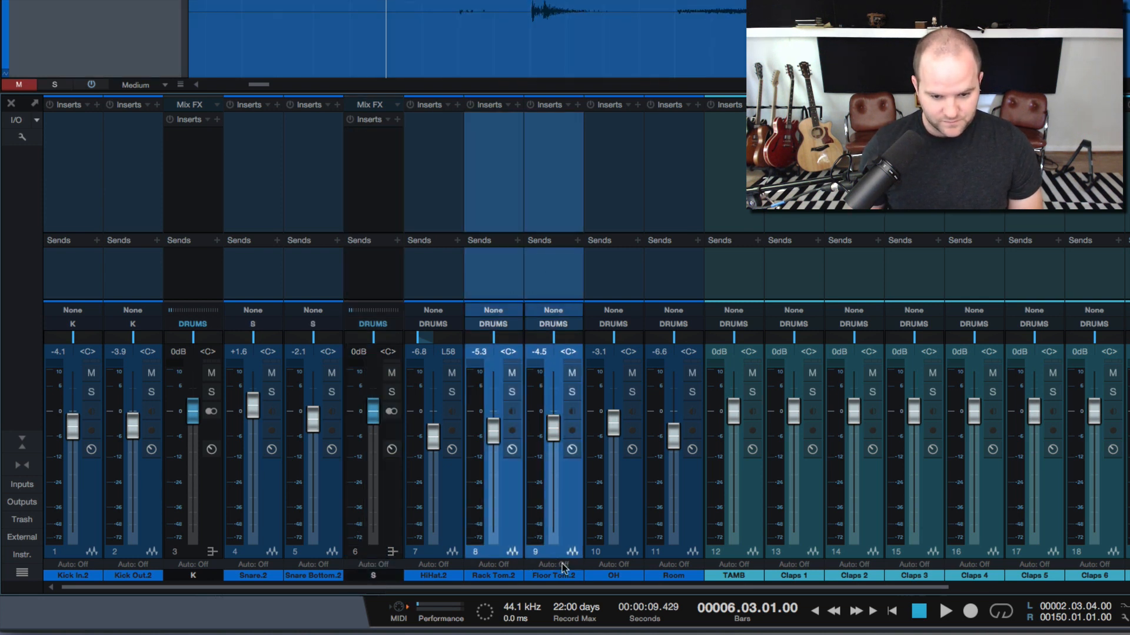
{"action": "right_click", "coordinate": [567, 542]}
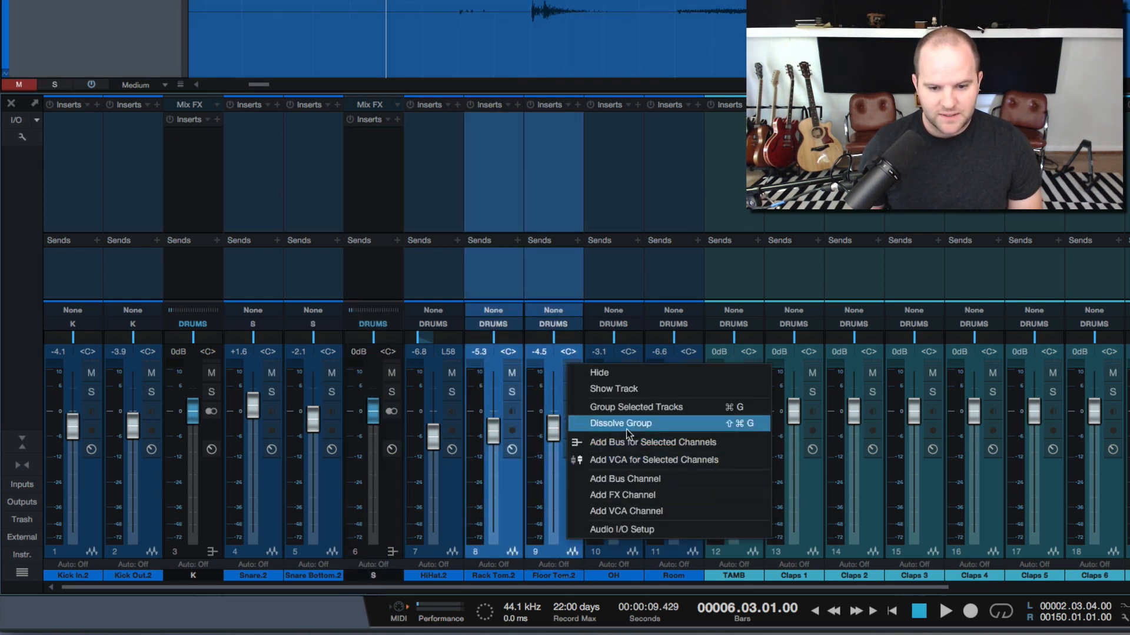
{"action": "left_click", "coordinate": [629, 442]}
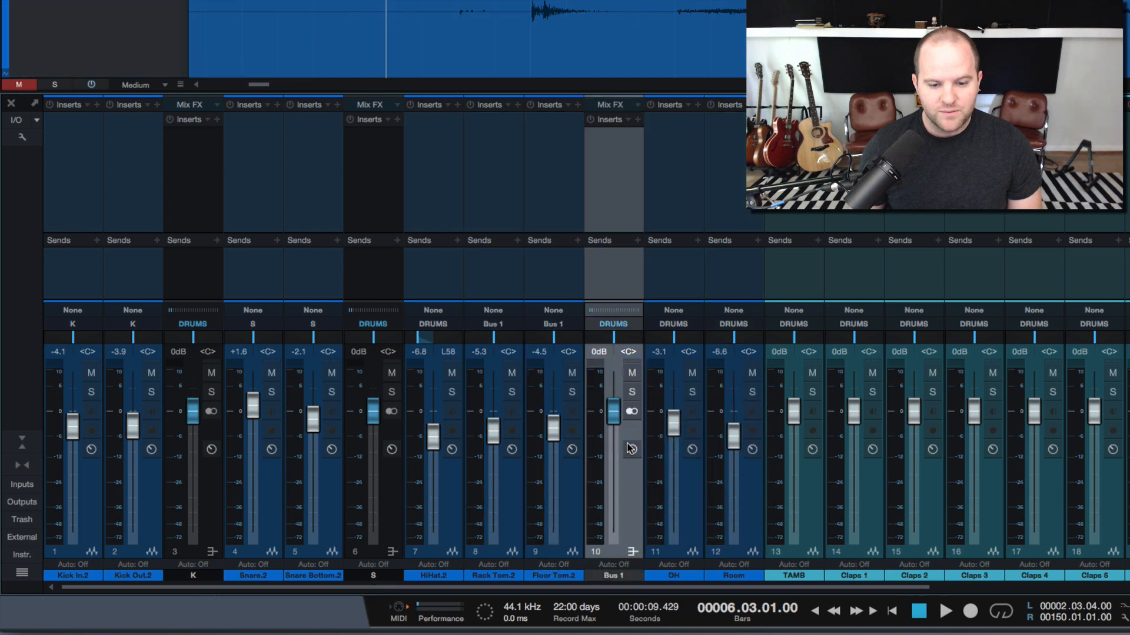
{"action": "double_click", "coordinate": [620, 575]}
{"action": "type", "text": "T"}
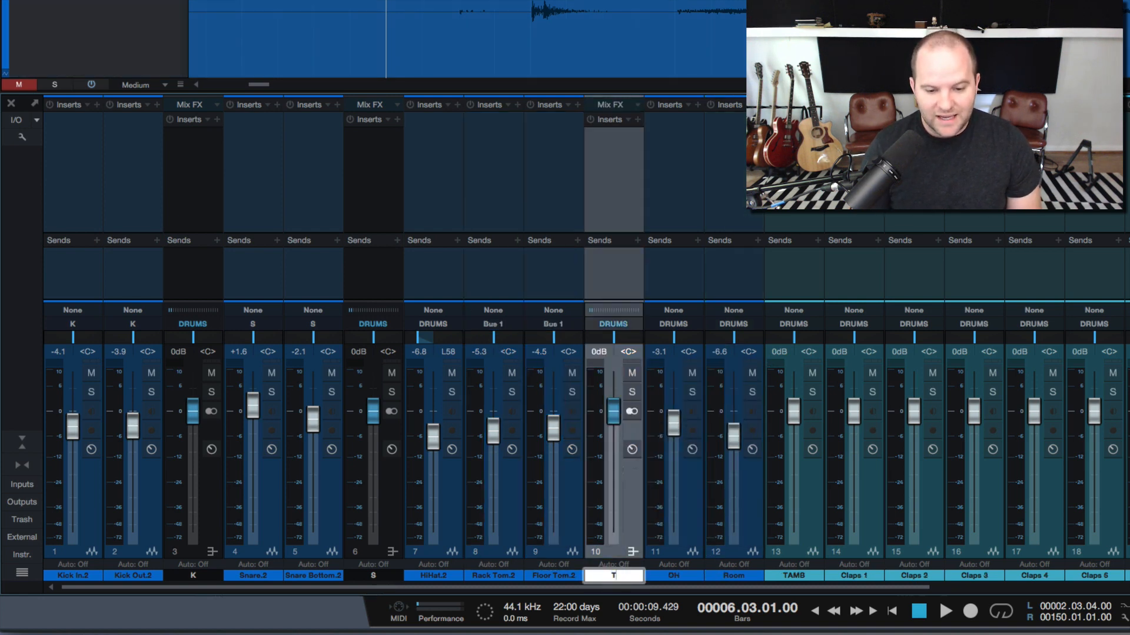
{"action": "key", "text": "Return"}
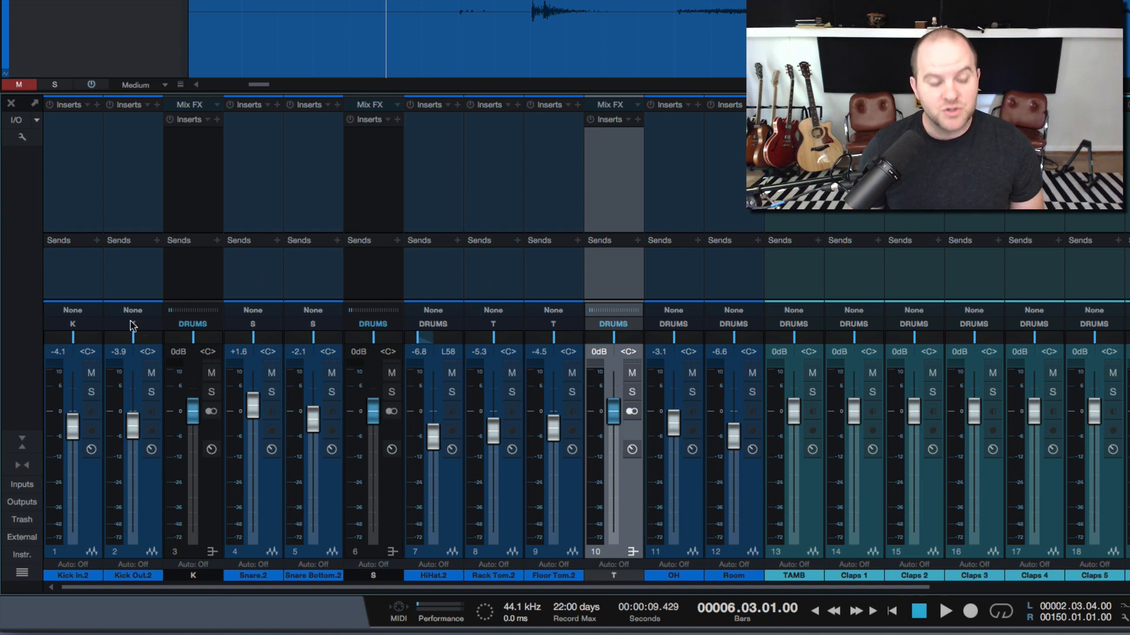
Review the kick and snare mic channels in turn alongside the K and S buses they feed
{"action": "left_click", "coordinate": [204, 266]}
{"action": "left_click", "coordinate": [147, 284]}
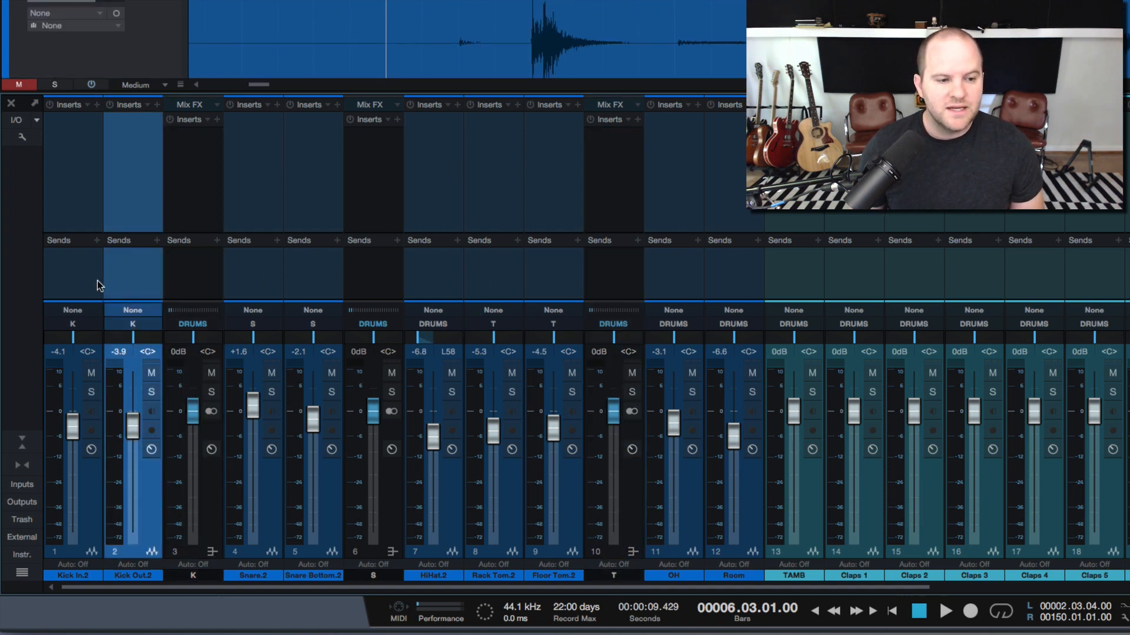
{"action": "left_click", "coordinate": [97, 283]}
{"action": "left_click", "coordinate": [143, 283]}
{"action": "left_click", "coordinate": [181, 285]}
{"action": "left_click", "coordinate": [246, 281]}
{"action": "left_click", "coordinate": [327, 285]}
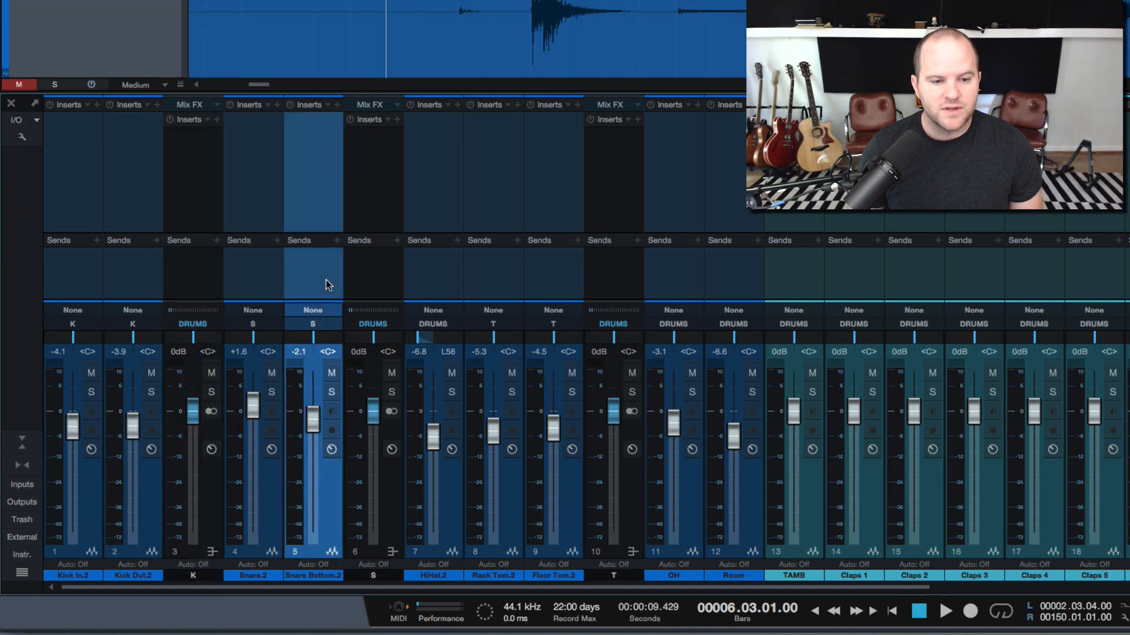
{"action": "left_click", "coordinate": [373, 282]}
{"action": "left_click", "coordinate": [322, 290]}
{"action": "left_click", "coordinate": [275, 288], "text": "shift"}
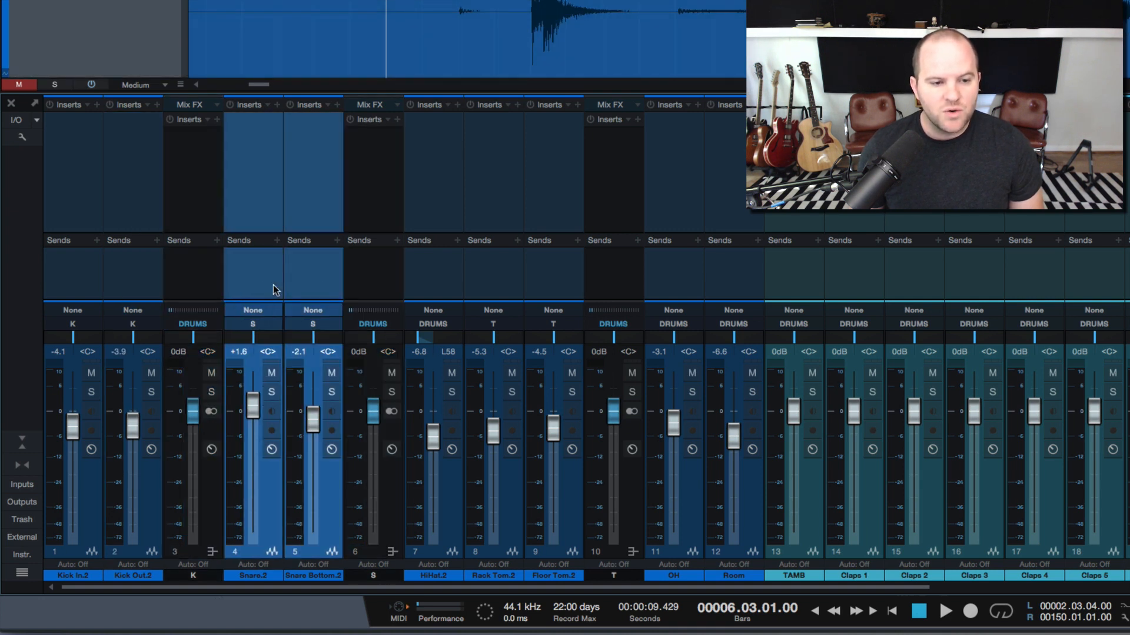
{"action": "left_click", "coordinate": [367, 290]}
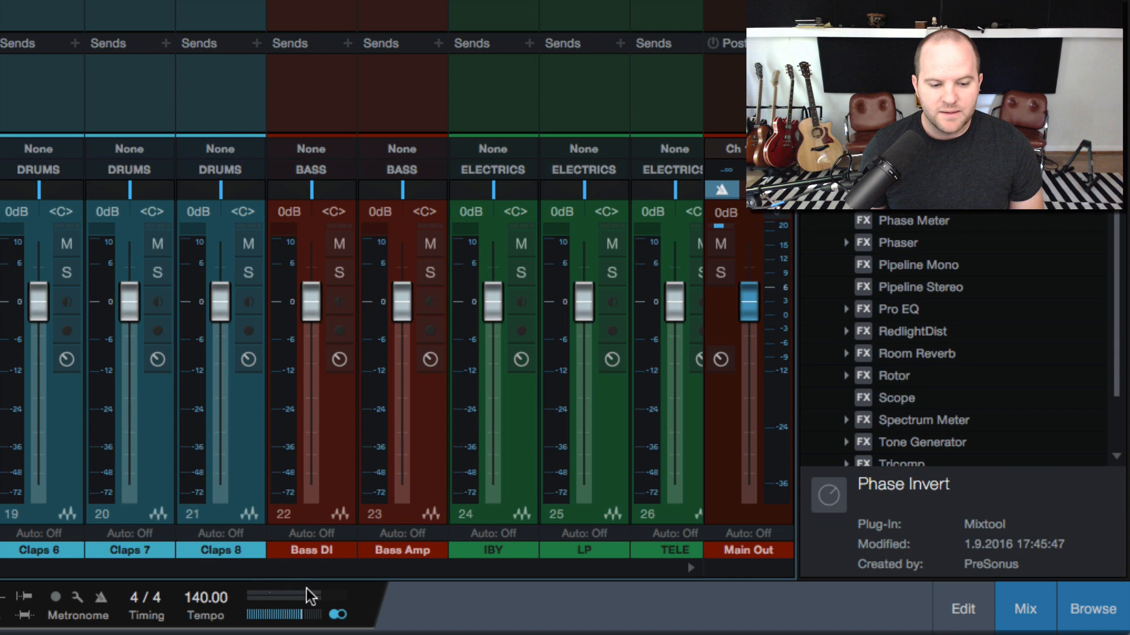
Switch the main output to mono and insert Mixtool's Phase Invert preset on Snare Bottom.2, with Invert Phase on and Block DC Offset off
{"action": "left_click", "coordinate": [338, 615]}
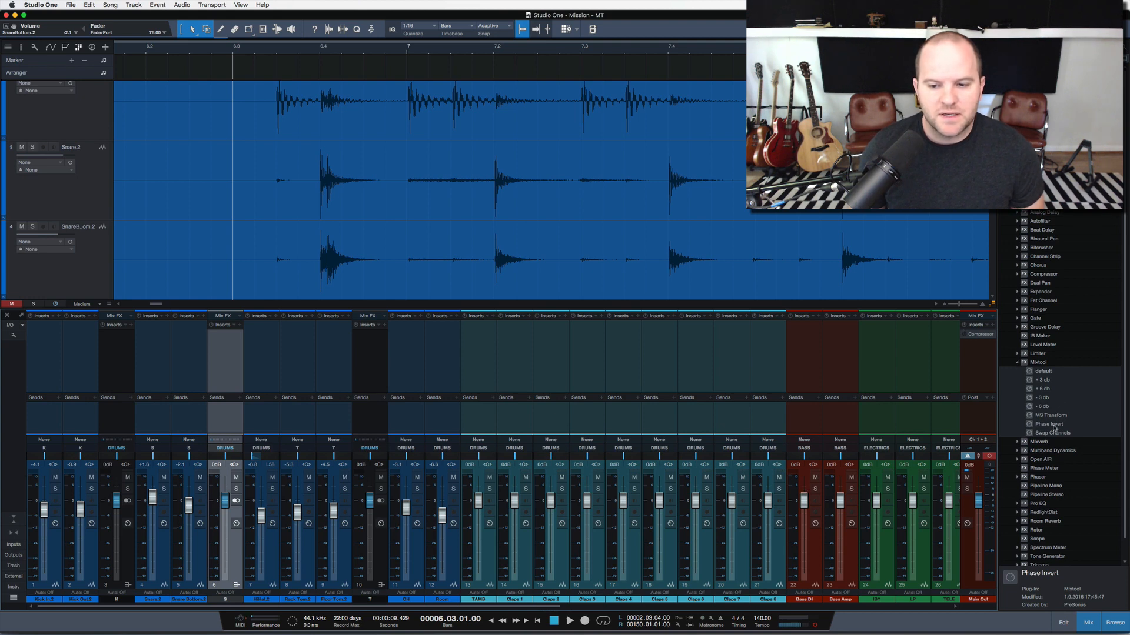
{"action": "left_click_drag", "start_coordinate": [1053, 429], "coordinate": [186, 331]}
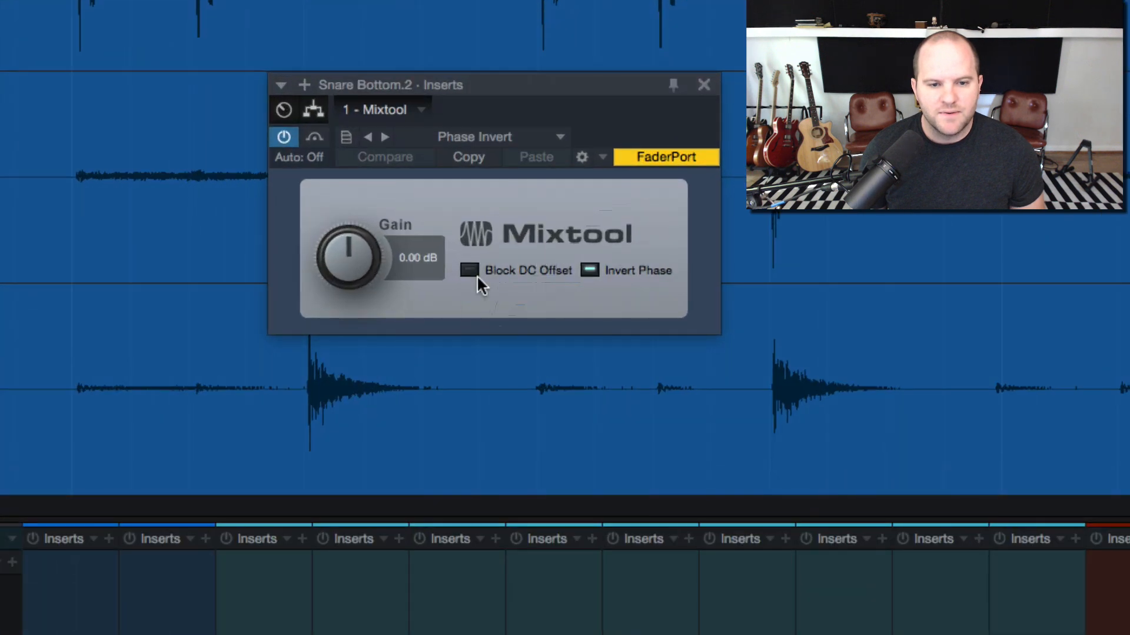
{"action": "left_click", "coordinate": [556, 216]}
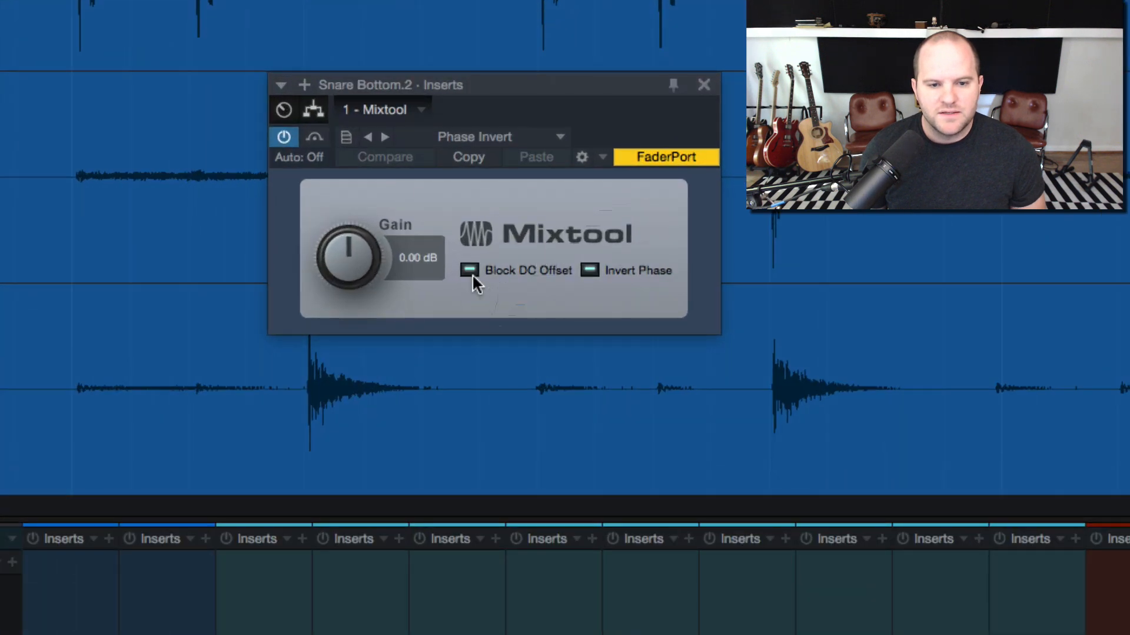
{"action": "left_click", "coordinate": [471, 274]}
{"action": "left_click", "coordinate": [563, 265]}
{"action": "left_click", "coordinate": [595, 265]}
{"action": "left_click", "coordinate": [530, 268]}
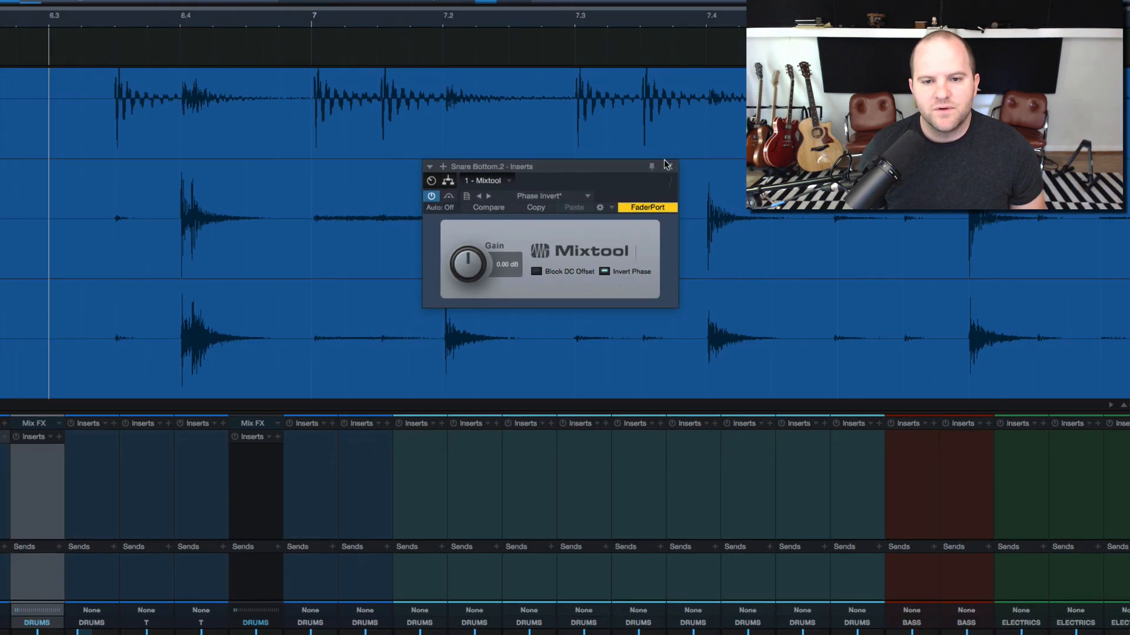
{"action": "left_click", "coordinate": [704, 85]}
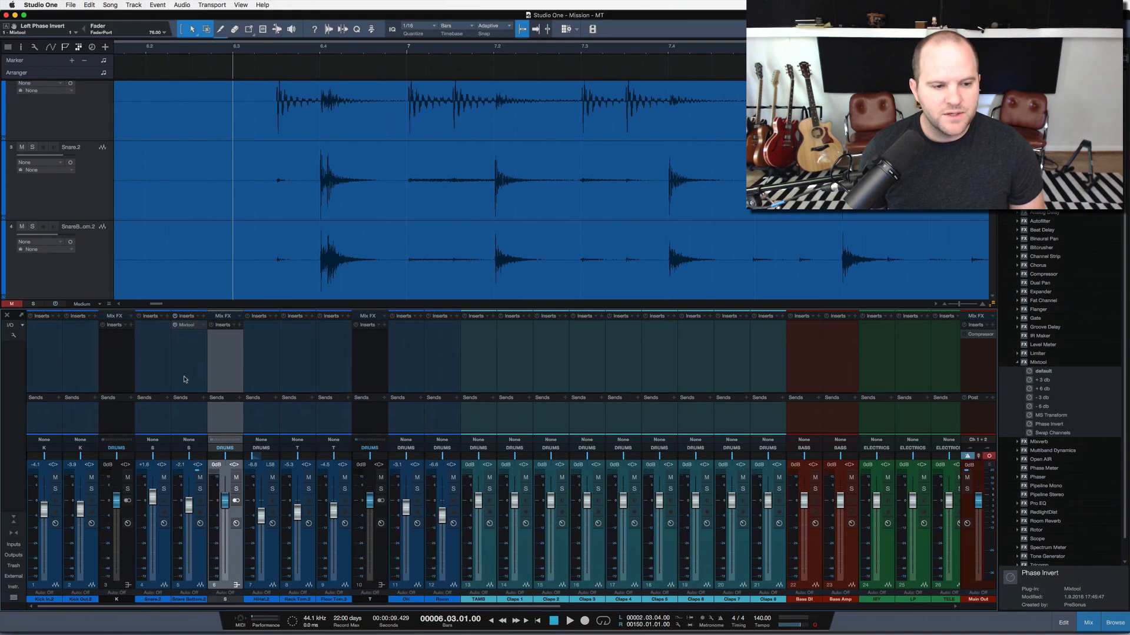
Solo the S bus and start playback to hear the two snare mics together
{"action": "left_click", "coordinate": [235, 489]}
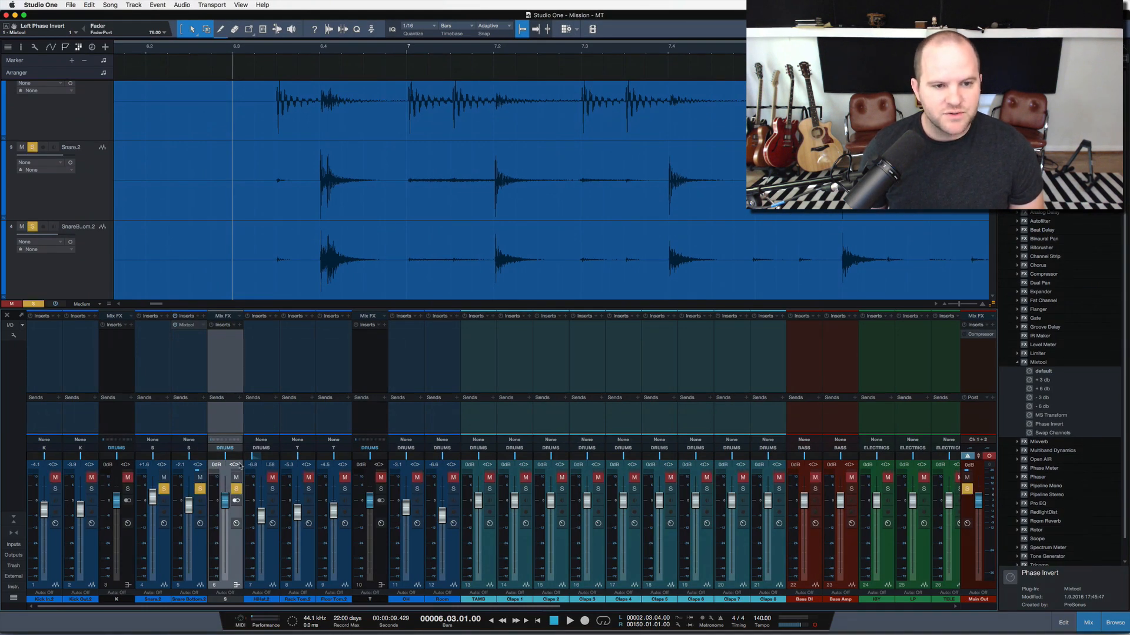
{"action": "key", "text": "space"}
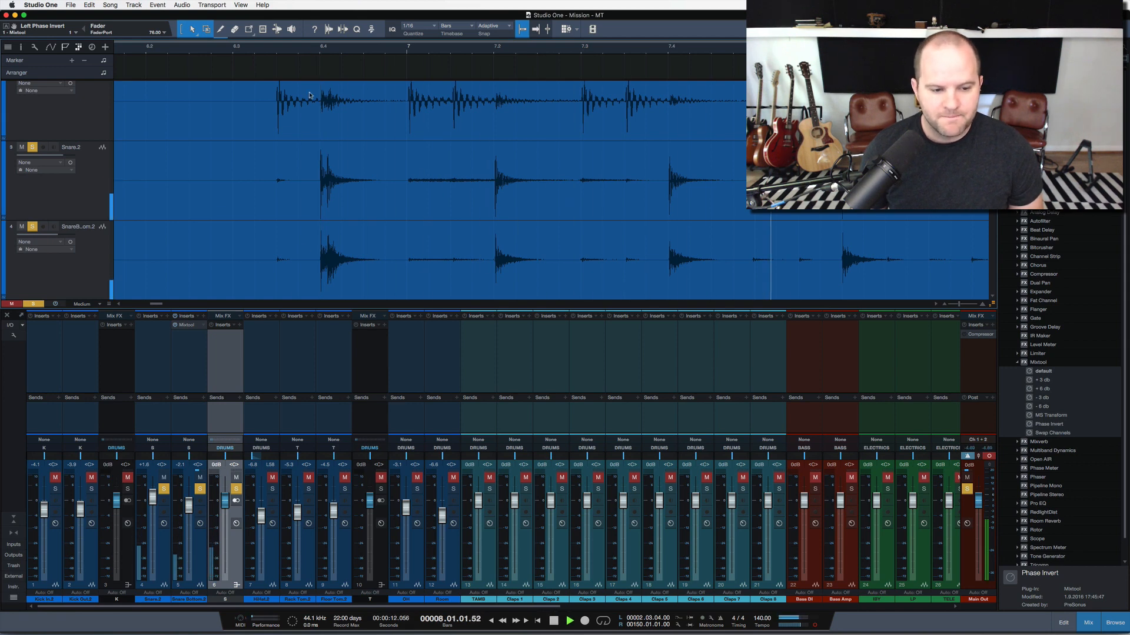
Play both snare mics through the S bus, comparing Snare Bottom.2 with its Mixtool bypassed and active
{"action": "key", "text": "space"}
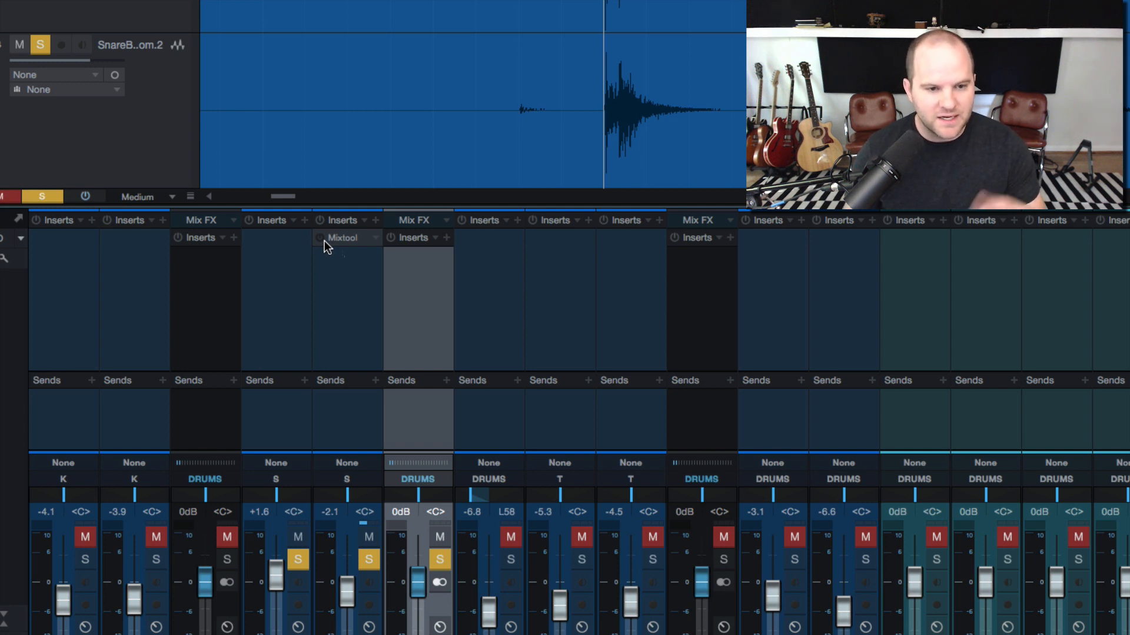
{"action": "key", "text": "space"}
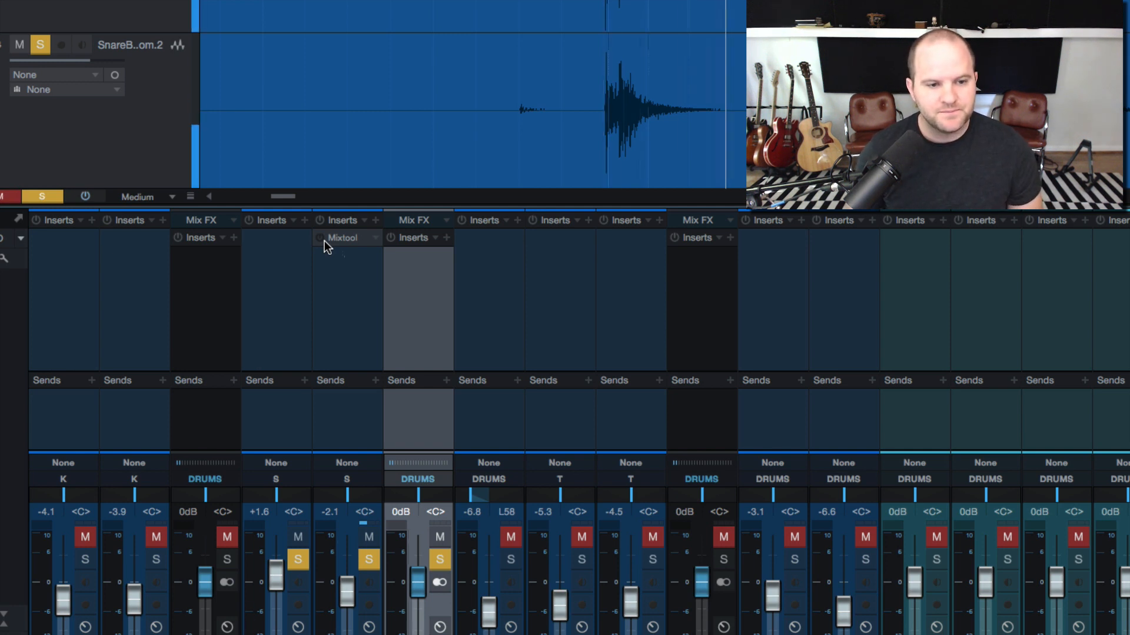
{"action": "left_click", "coordinate": [321, 237]}
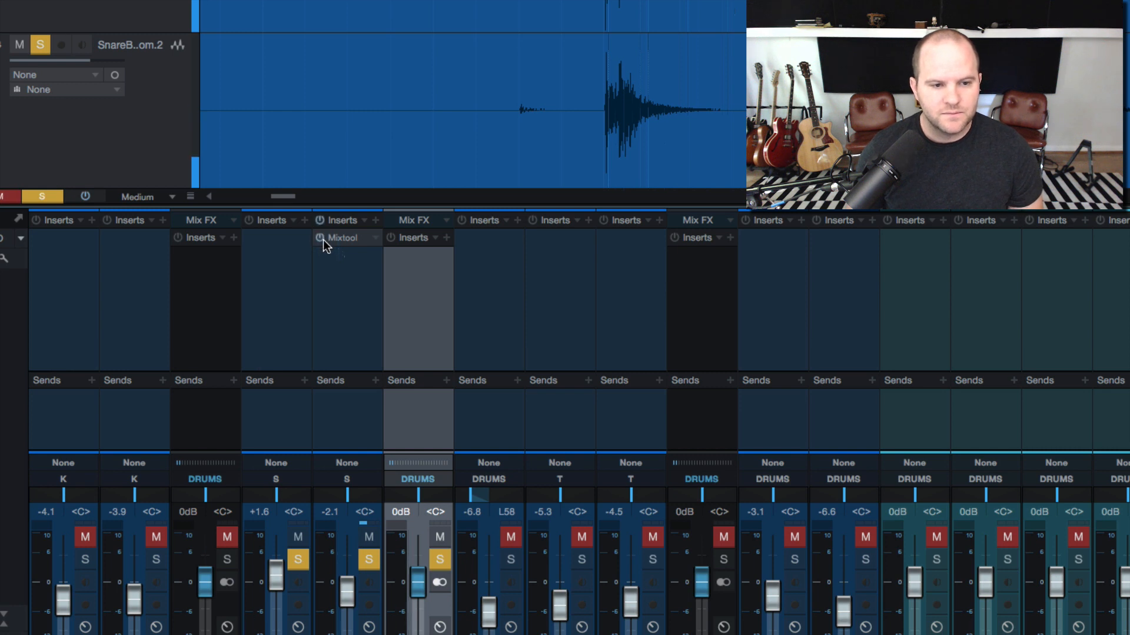
{"action": "left_click", "coordinate": [321, 237]}
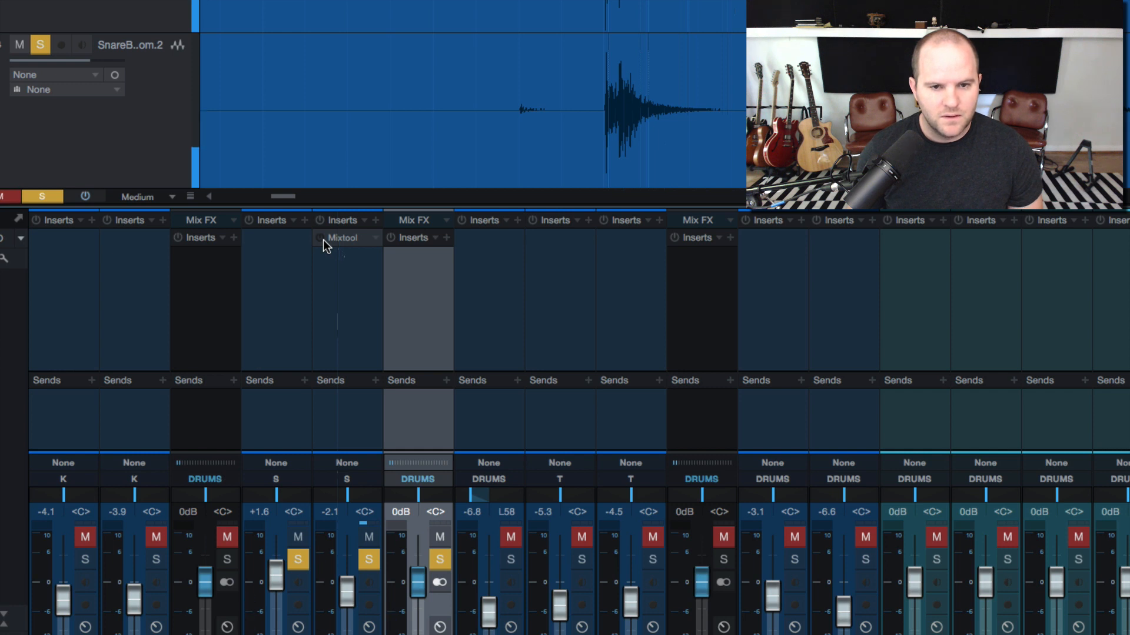
{"action": "left_click", "coordinate": [320, 237]}
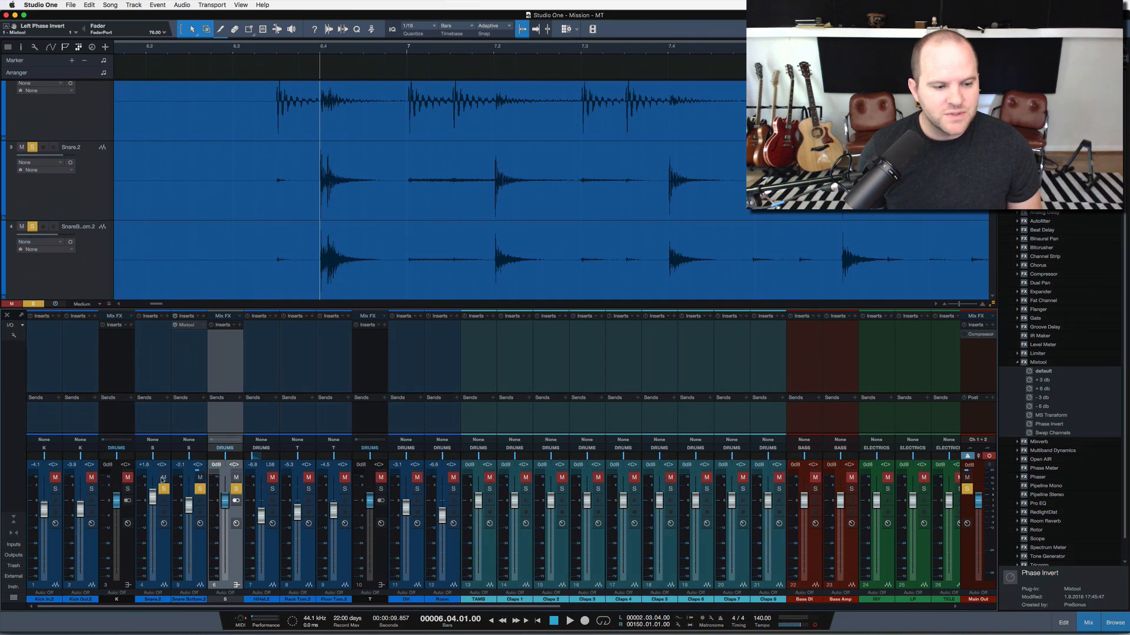
Add Mixtool with the Phase Invert preset to Kick Out.2, and solo the K bus in place of the S bus
{"action": "left_click_drag", "start_coordinate": [106, 344], "coordinate": [83, 346]}
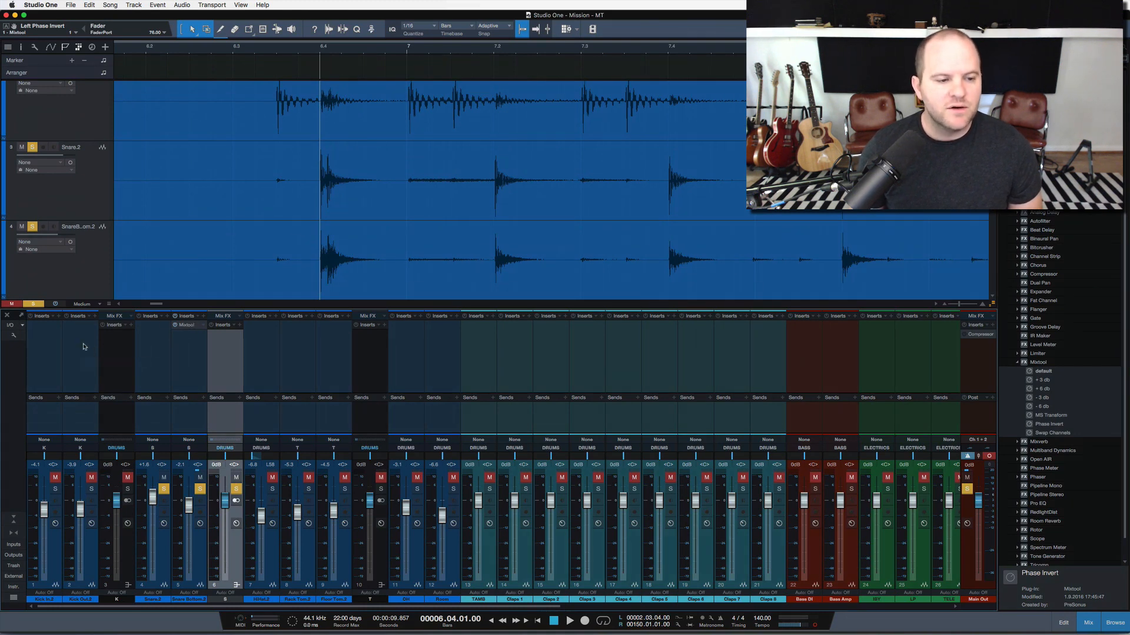
{"action": "key", "text": "s"}
{"action": "left_click", "coordinate": [128, 491]}
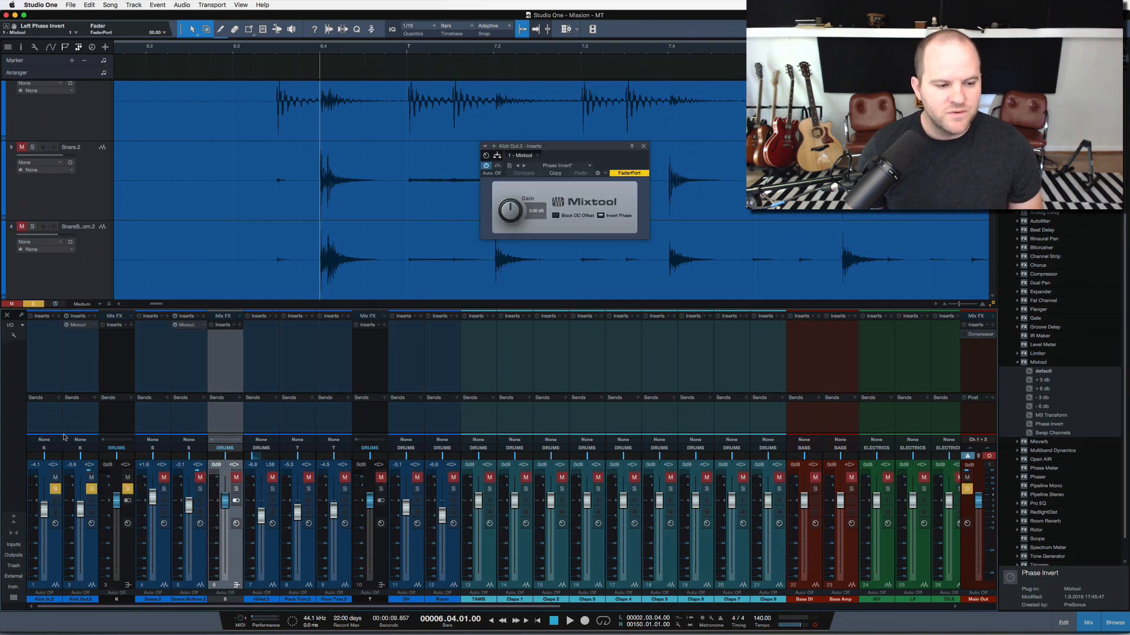
Solo Kick In.2 without Kick Out.2 and play it, moving the playback start to bar 7
{"action": "key", "text": "shift+s"}
{"action": "left_click", "coordinate": [57, 489]}
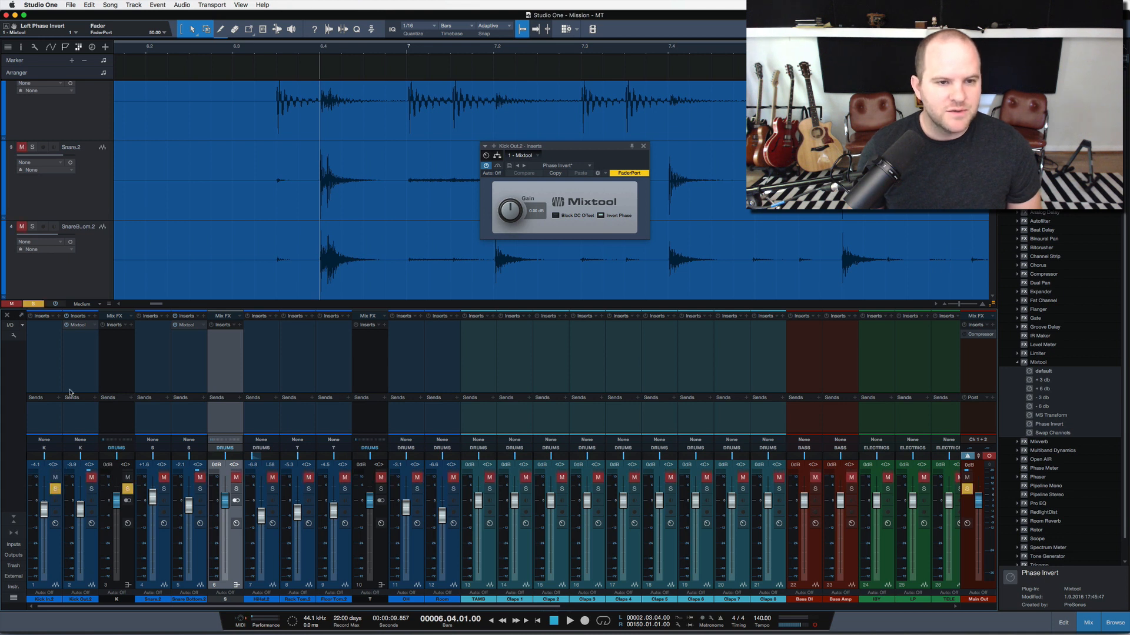
{"action": "key", "text": "space"}
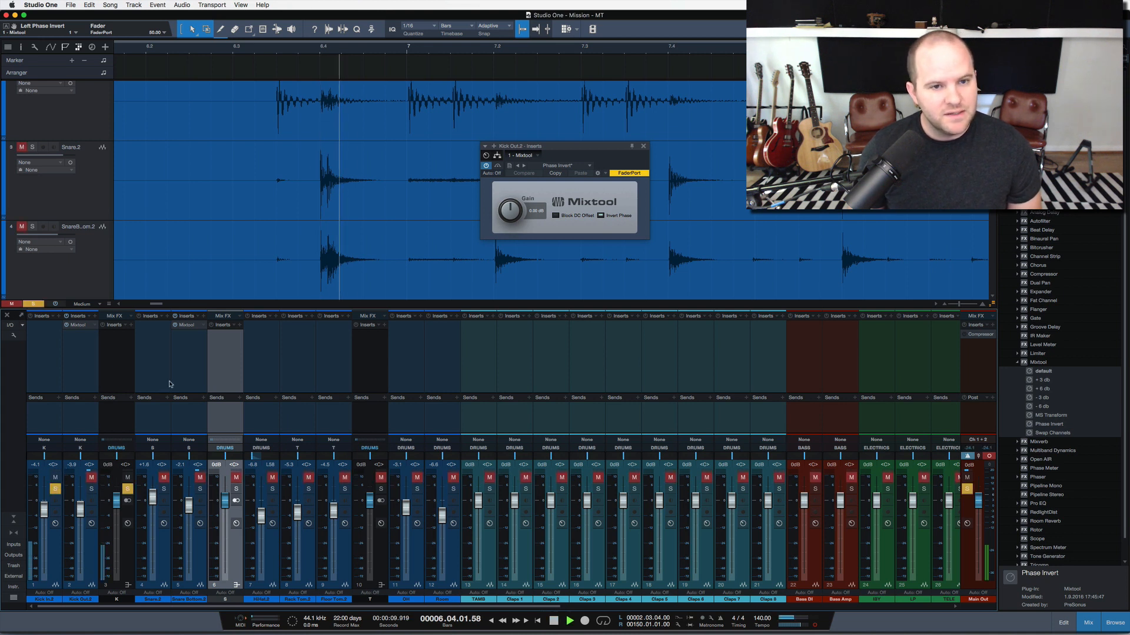
{"action": "left_click", "coordinate": [399, 53]}
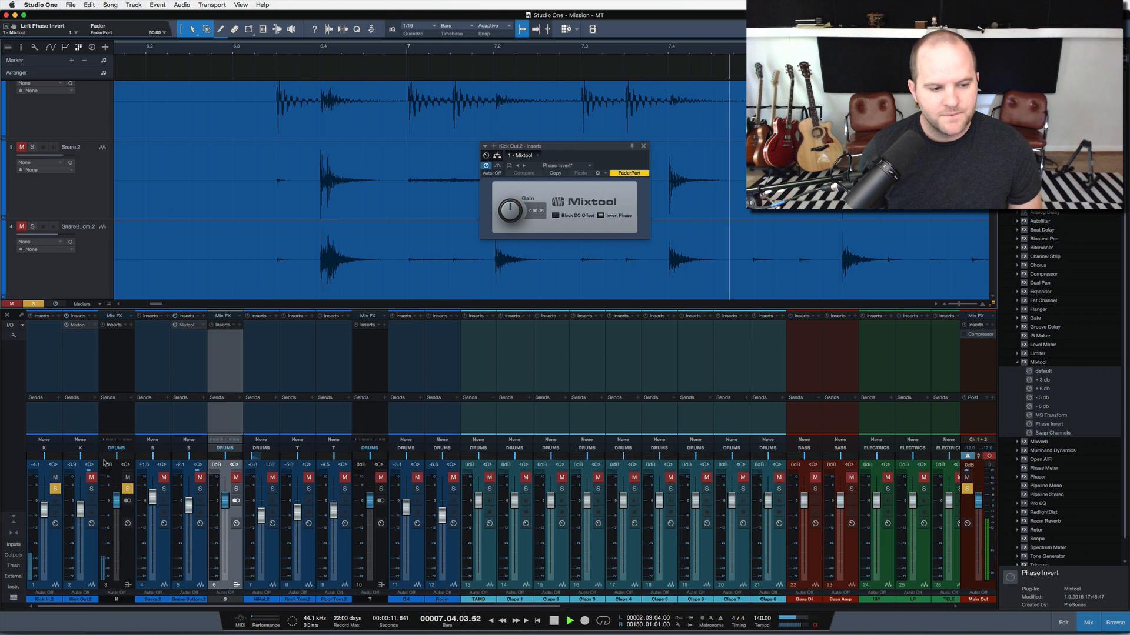
{"action": "key", "text": "space"}
Solo Kick Out.2 without Kick In.2, and raise its fader to -2.9 dB during playback
{"action": "left_click", "coordinate": [91, 492]}
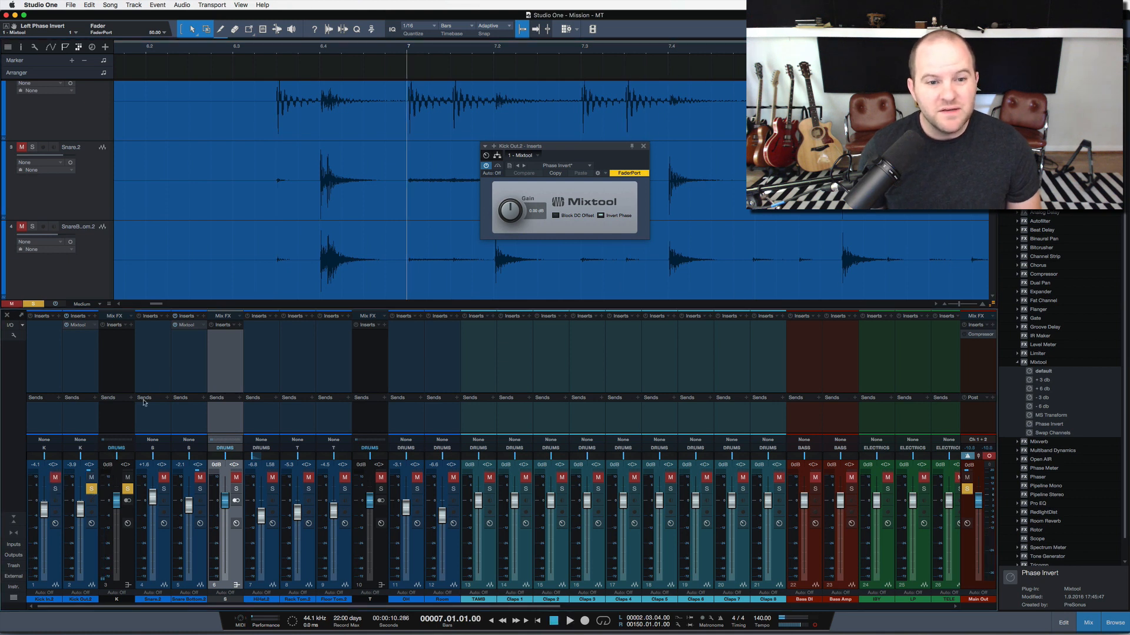
{"action": "key", "text": "space"}
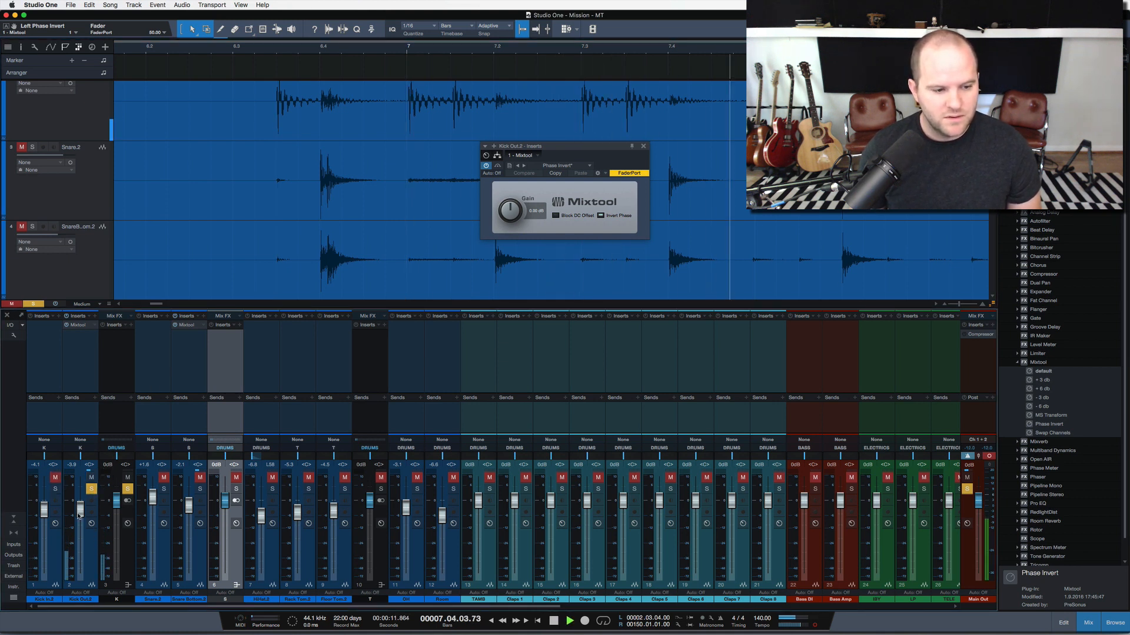
{"action": "left_click_drag", "start_coordinate": [78, 515], "coordinate": [78, 513]}
{"action": "key", "text": "space"}
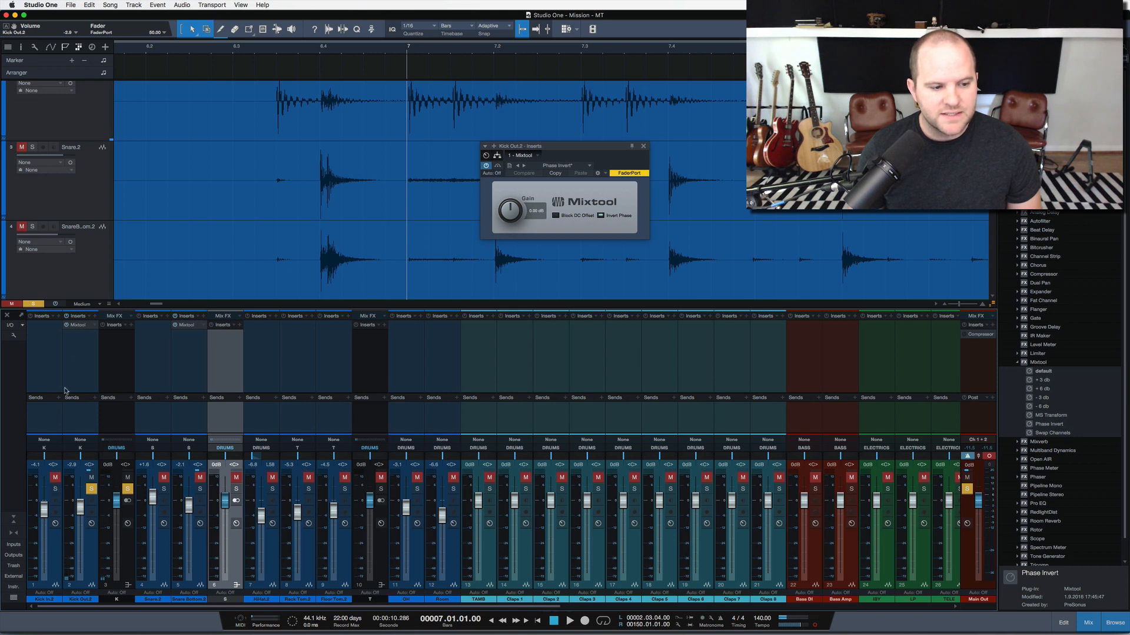
Solo both kick mics together and compare them with Kick Out.2's Mixtool bypassed and active
{"action": "left_click", "coordinate": [67, 325]}
{"action": "left_click", "coordinate": [58, 490]}
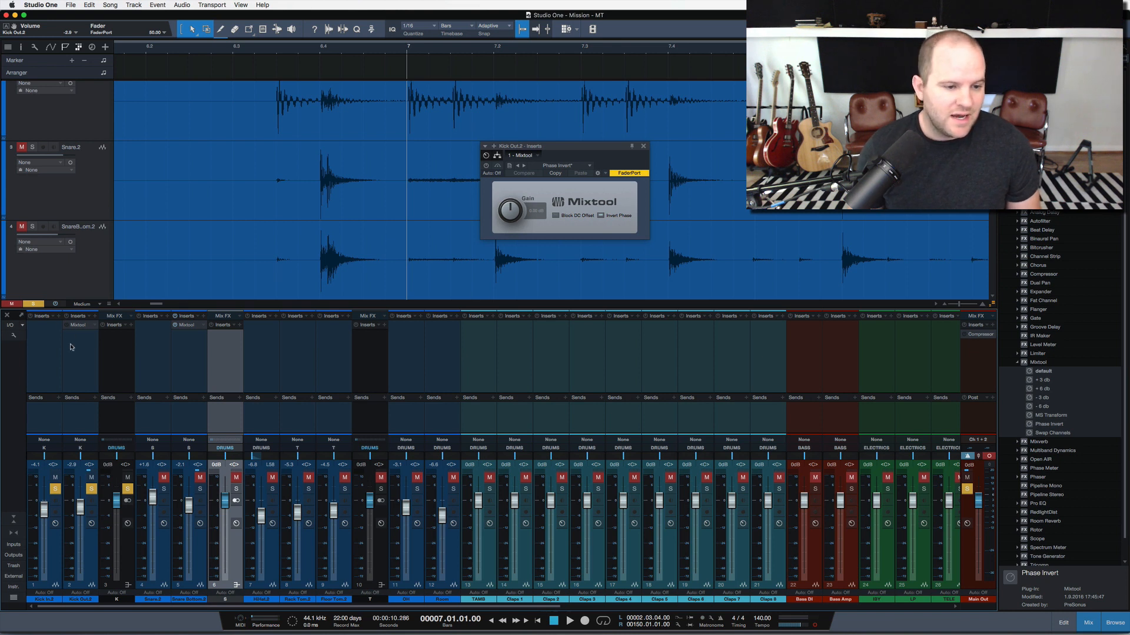
{"action": "left_click", "coordinate": [73, 366]}
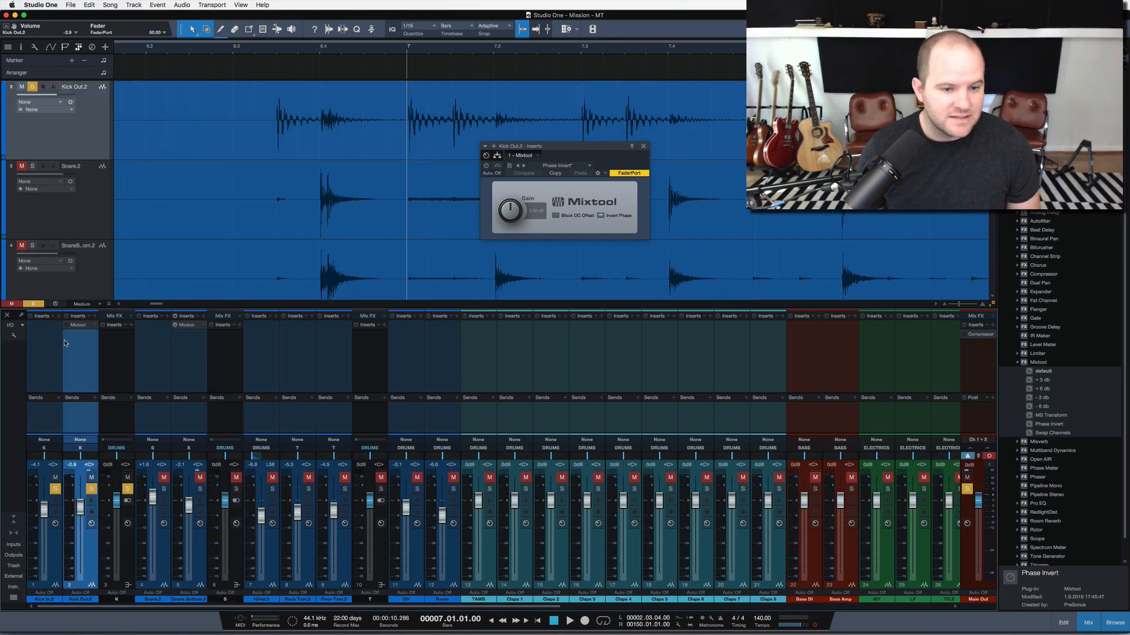
{"action": "left_click_drag", "start_coordinate": [256, 51], "coordinate": [256, 66]}
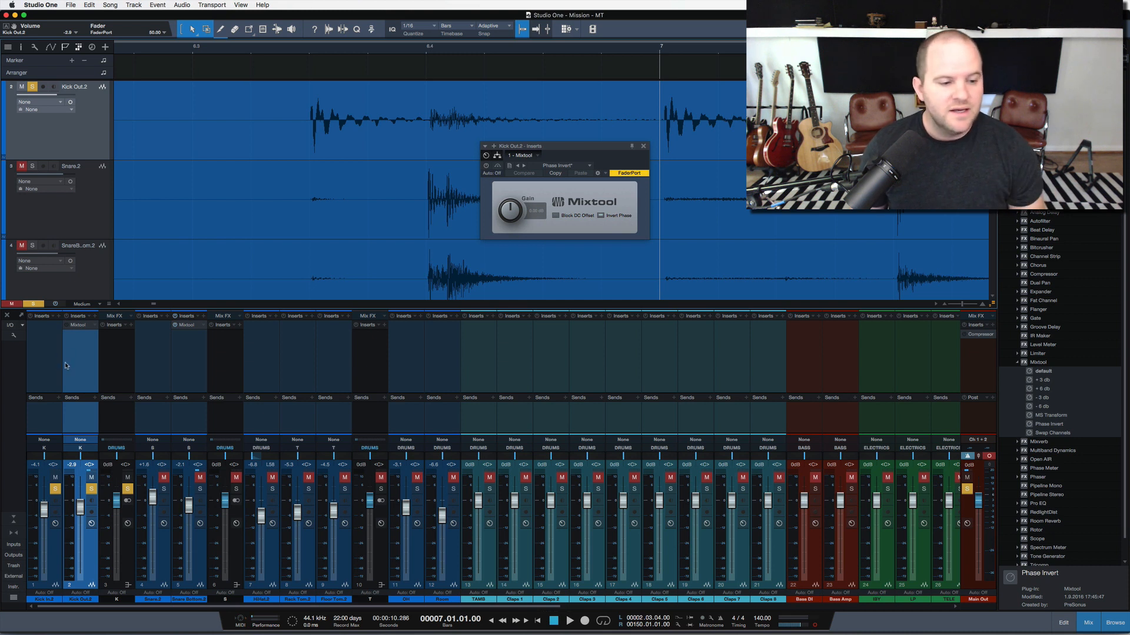
{"action": "left_click", "coordinate": [121, 419]}
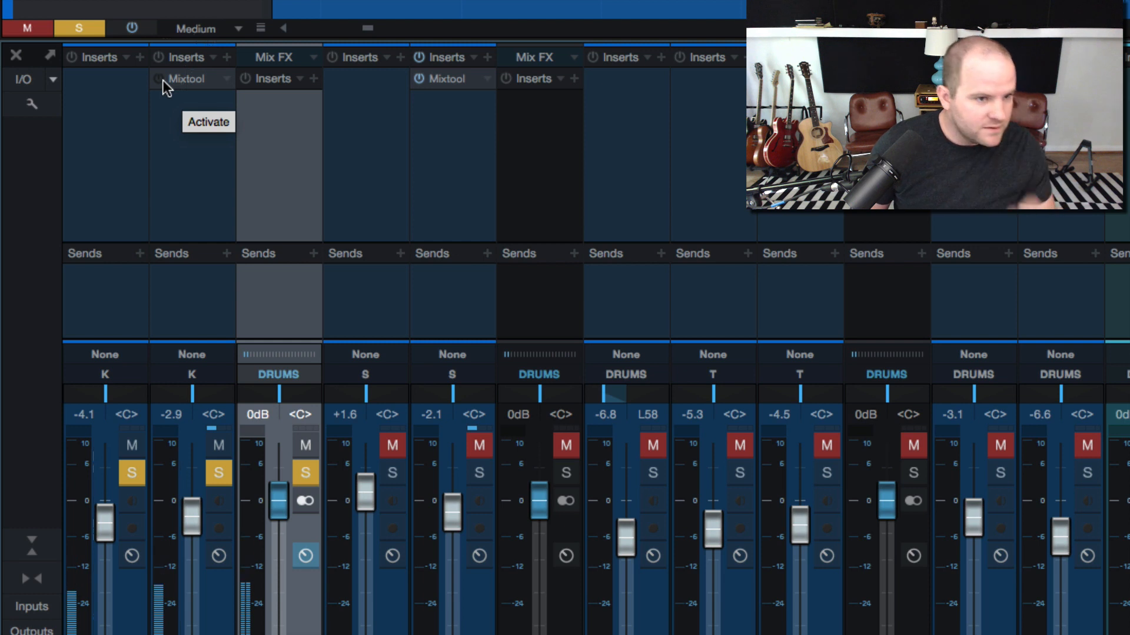
{"action": "left_click", "coordinate": [163, 80]}
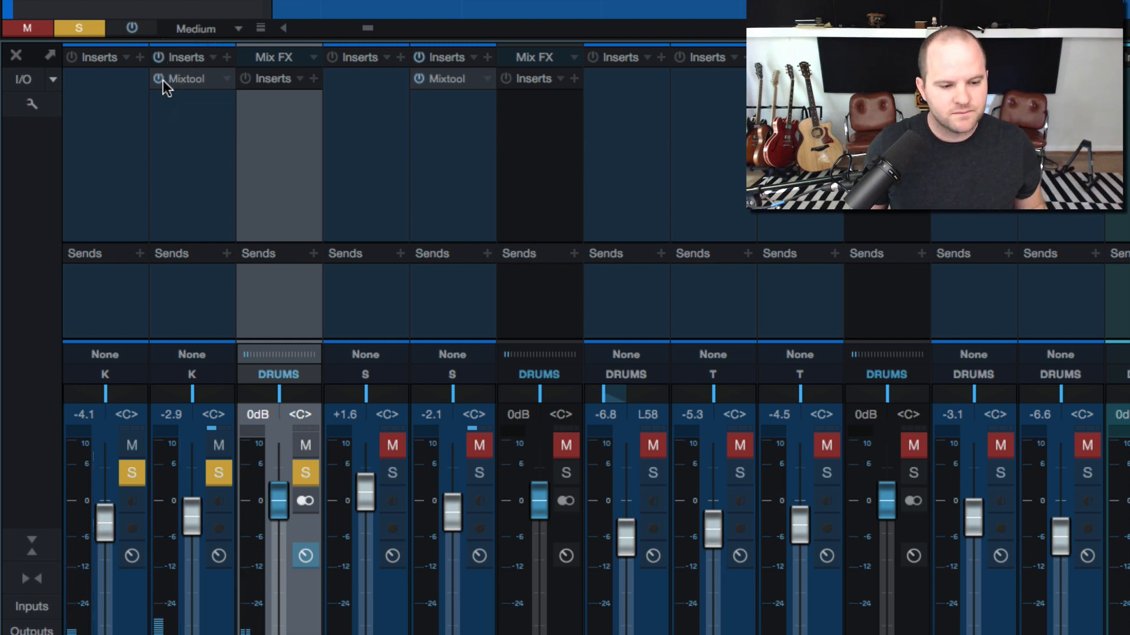
{"action": "left_click", "coordinate": [164, 80]}
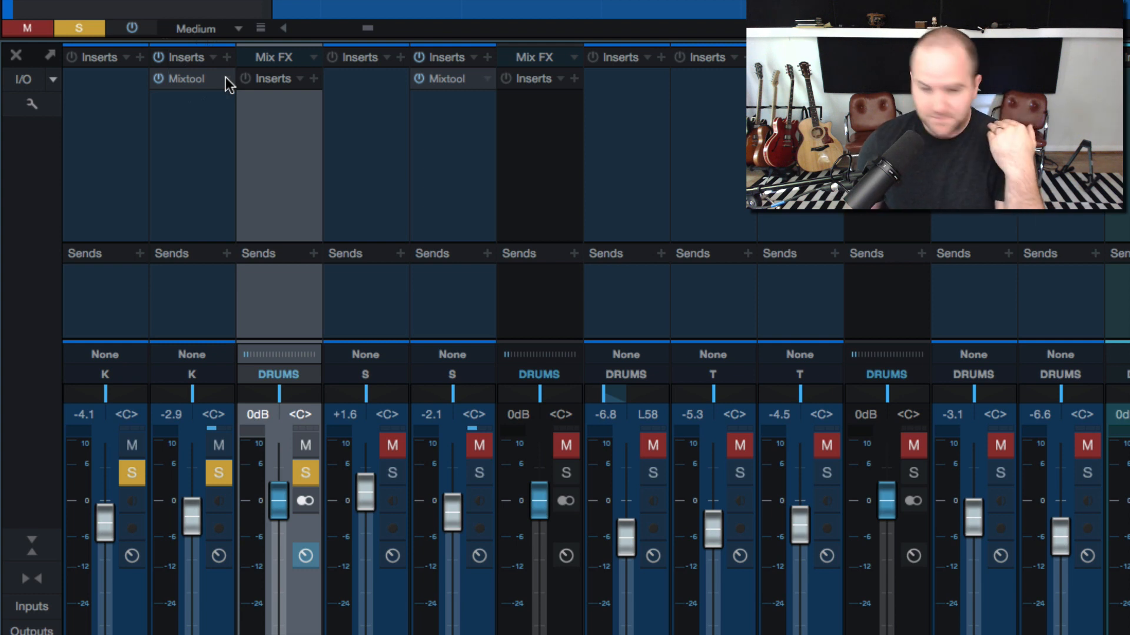
{"action": "left_click", "coordinate": [225, 78]}
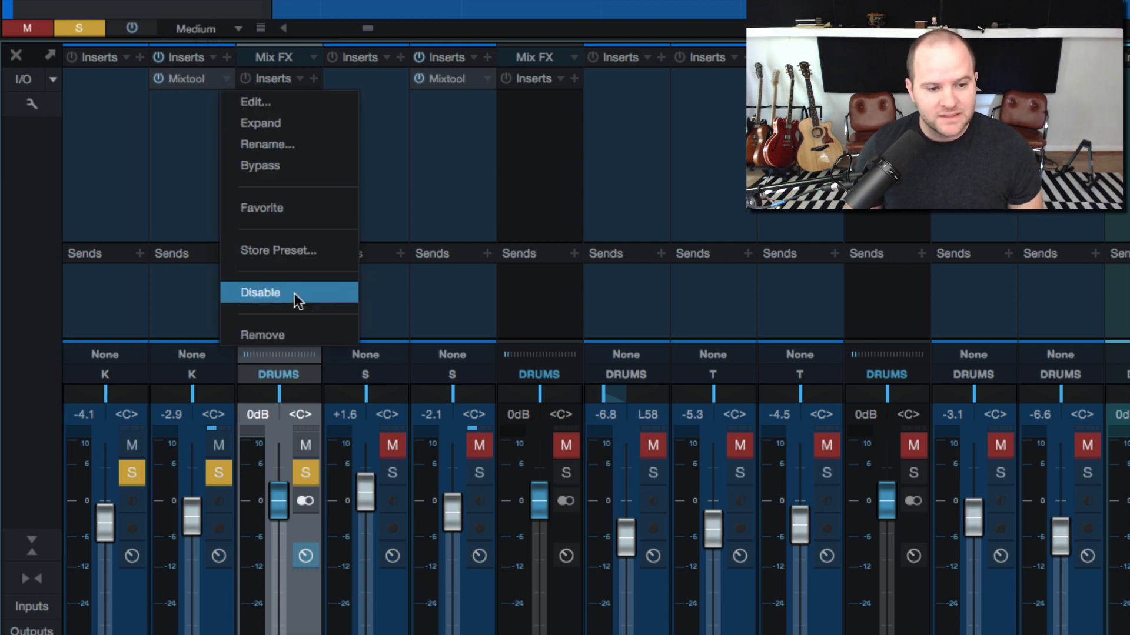
{"action": "left_click", "coordinate": [288, 333]}
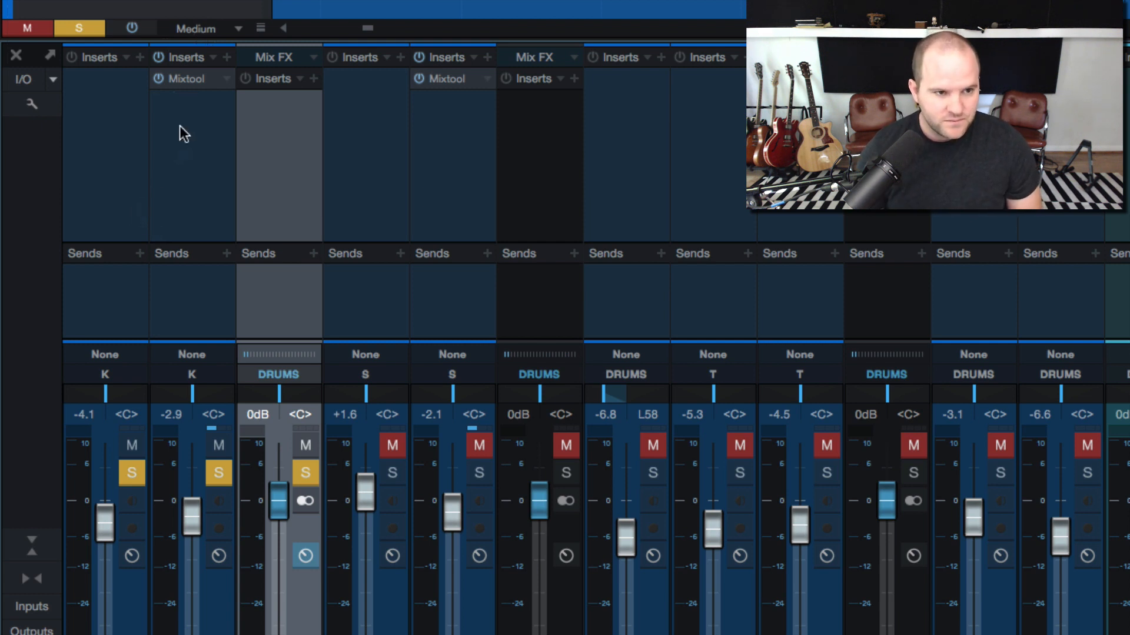
{"action": "left_click", "coordinate": [305, 474]}
{"action": "left_click", "coordinate": [306, 478]}
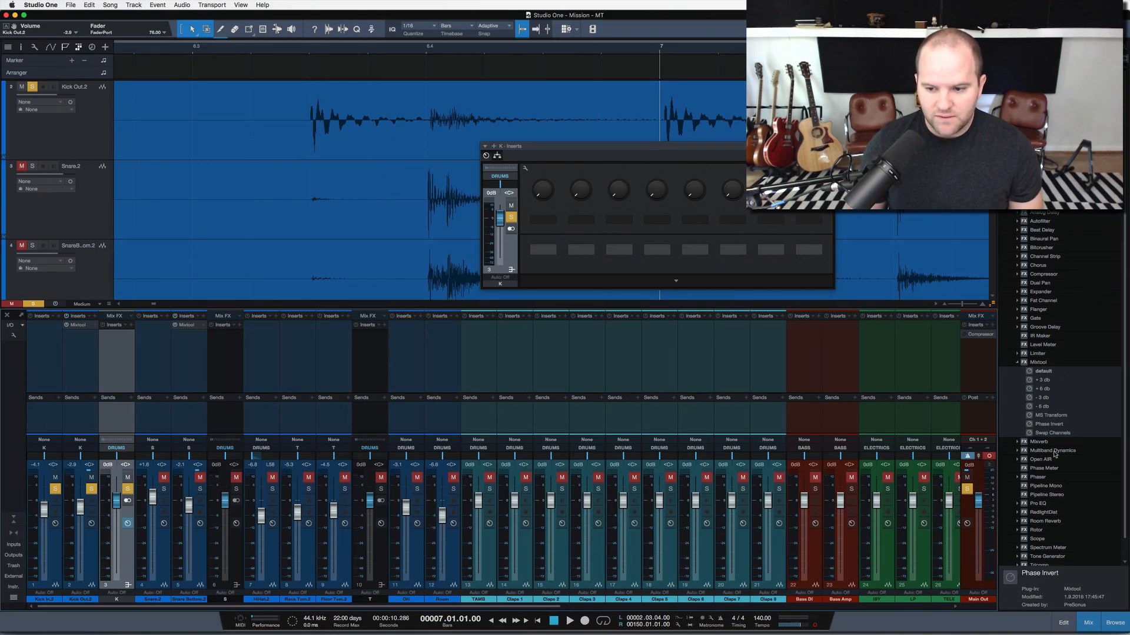
Insert Pro EQ on the K bus and place its window clear of the kick channels
{"action": "left_click_drag", "start_coordinate": [1038, 504], "coordinate": [116, 347]}
{"action": "left_click_drag", "start_coordinate": [620, 150], "coordinate": [291, 178]}
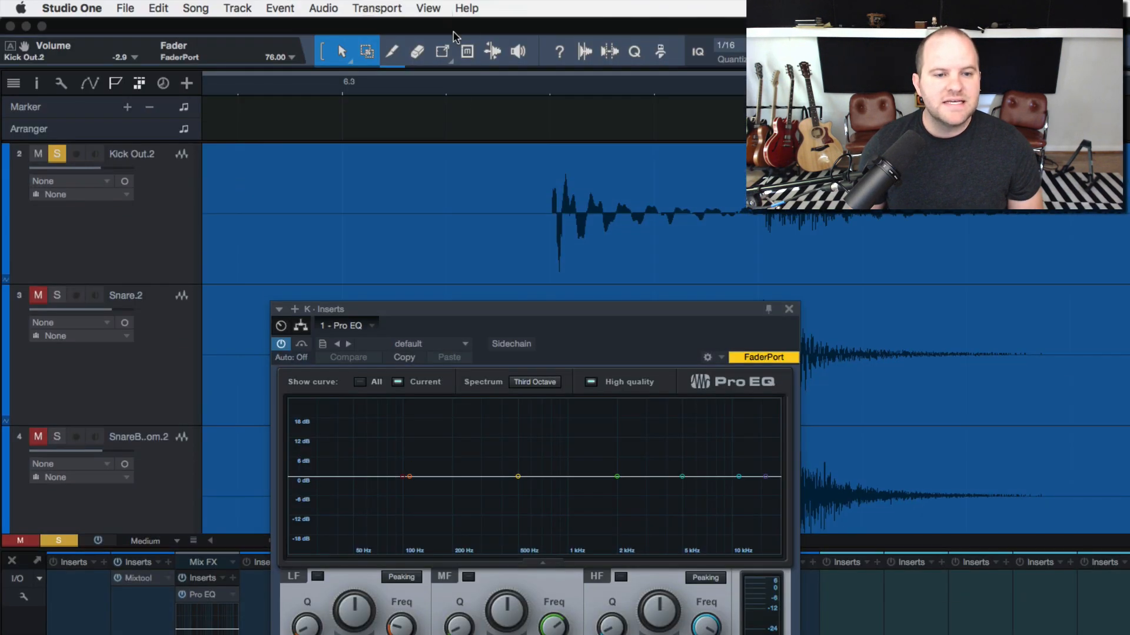
{"action": "left_click_drag", "start_coordinate": [403, 311], "coordinate": [338, 487]}
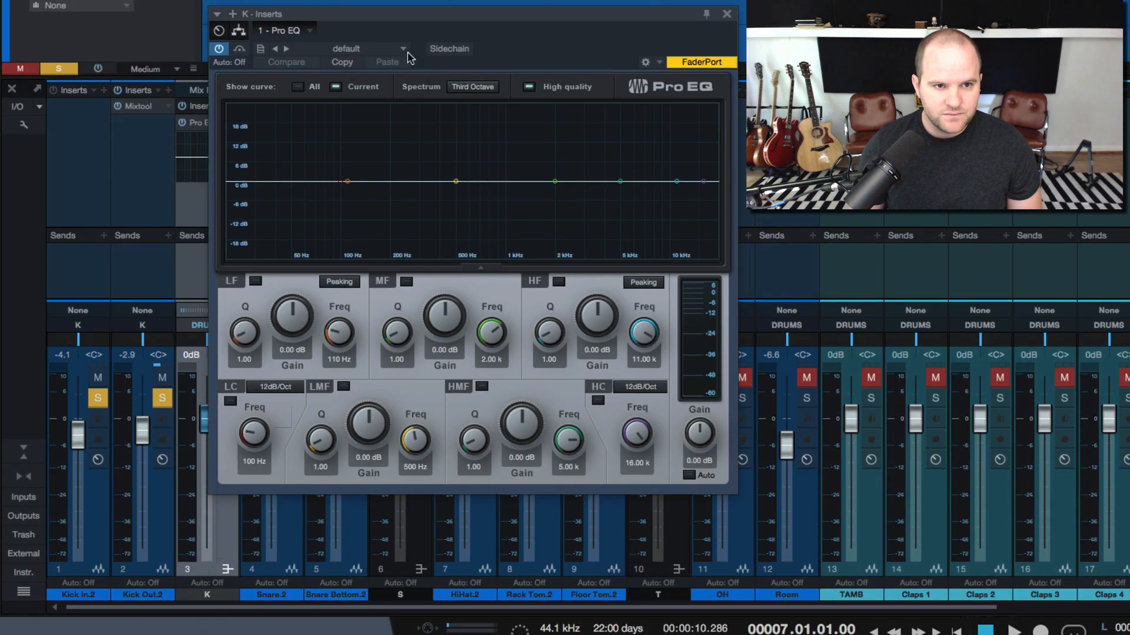
{"action": "left_click_drag", "start_coordinate": [393, 213], "coordinate": [449, 202]}
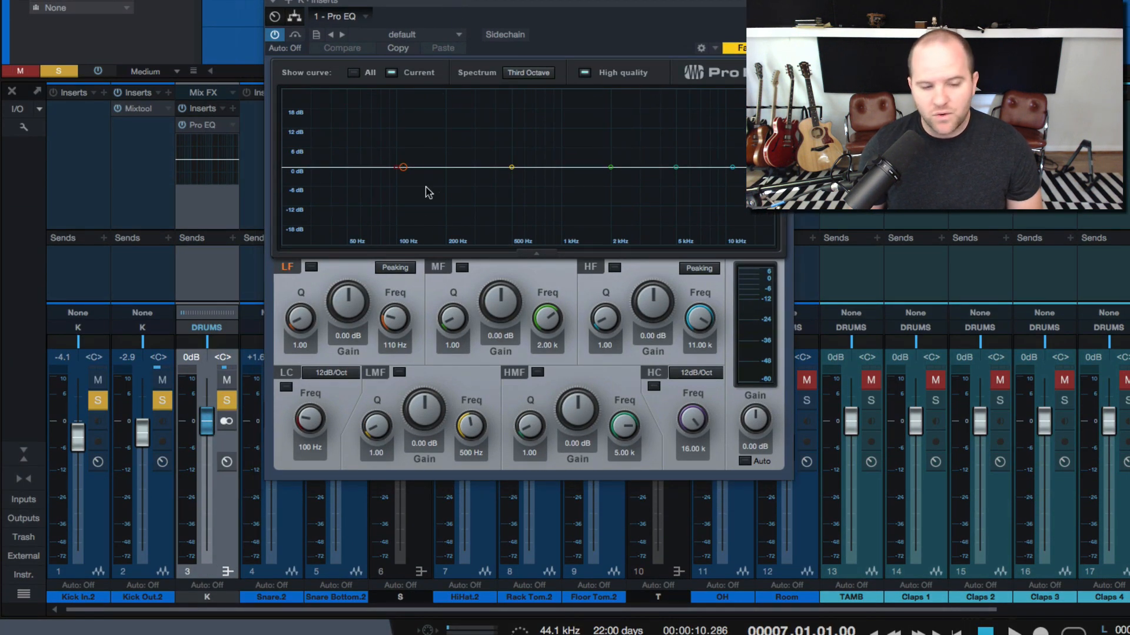
Boost the Pro EQ's LF band by 13.41 dB at 64.2 Hz while the kick mics play
{"action": "key", "text": "space"}
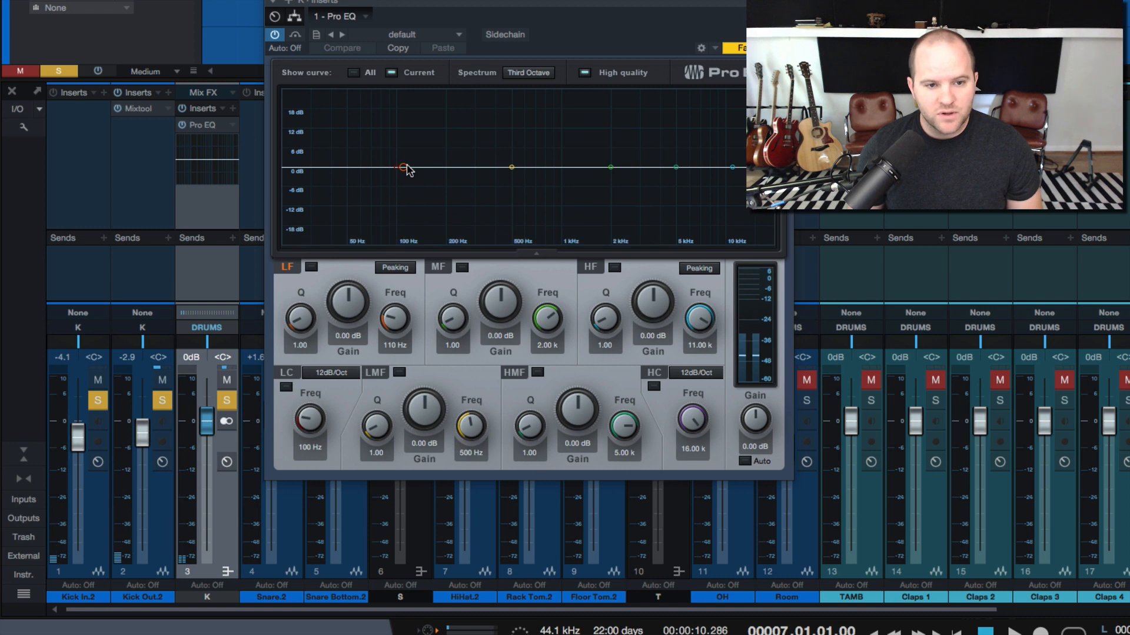
{"action": "left_click_drag", "start_coordinate": [404, 169], "coordinate": [365, 123]}
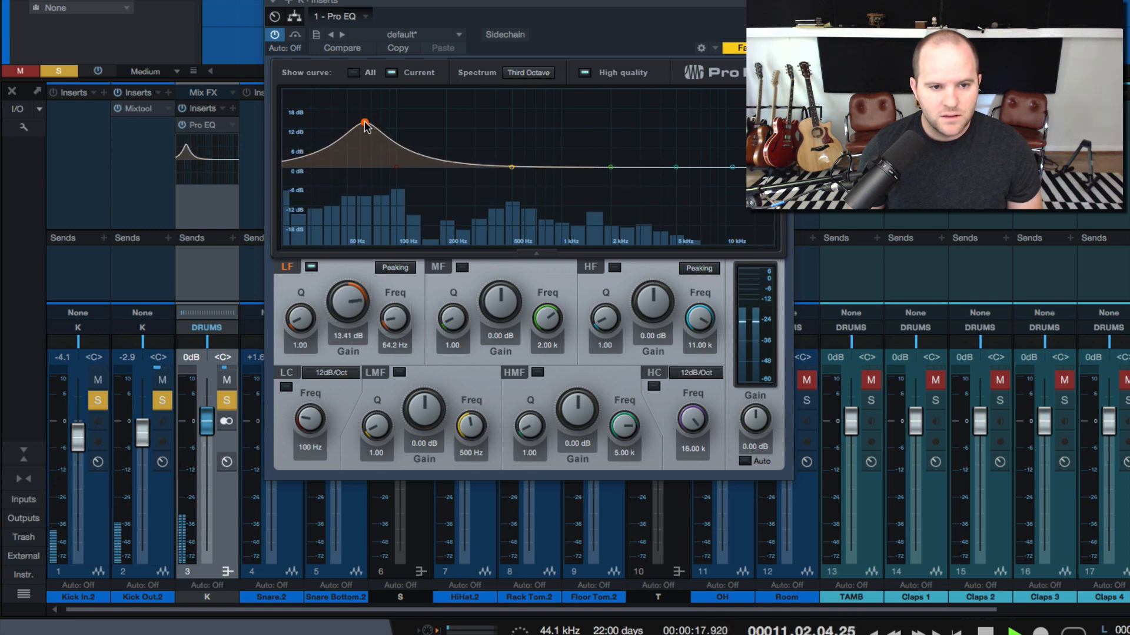
{"action": "key", "text": "space"}
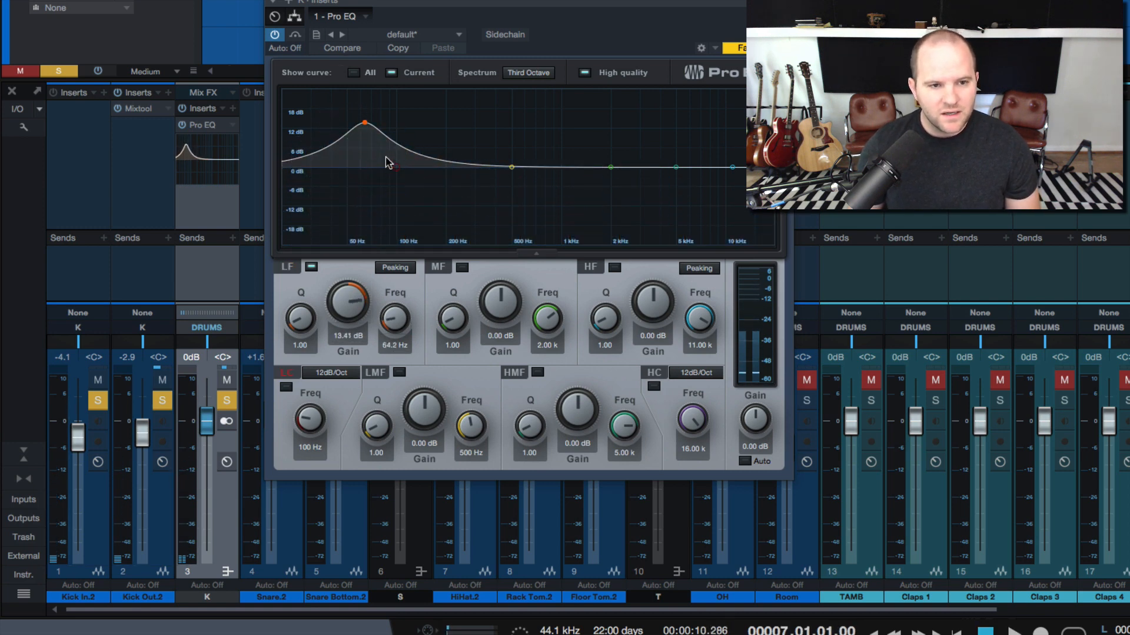
Turn off the Pro EQ's LF band and listen to the kick mics with Kick Out.2's Mixtool bypassed
{"action": "double_click", "coordinate": [366, 122]}
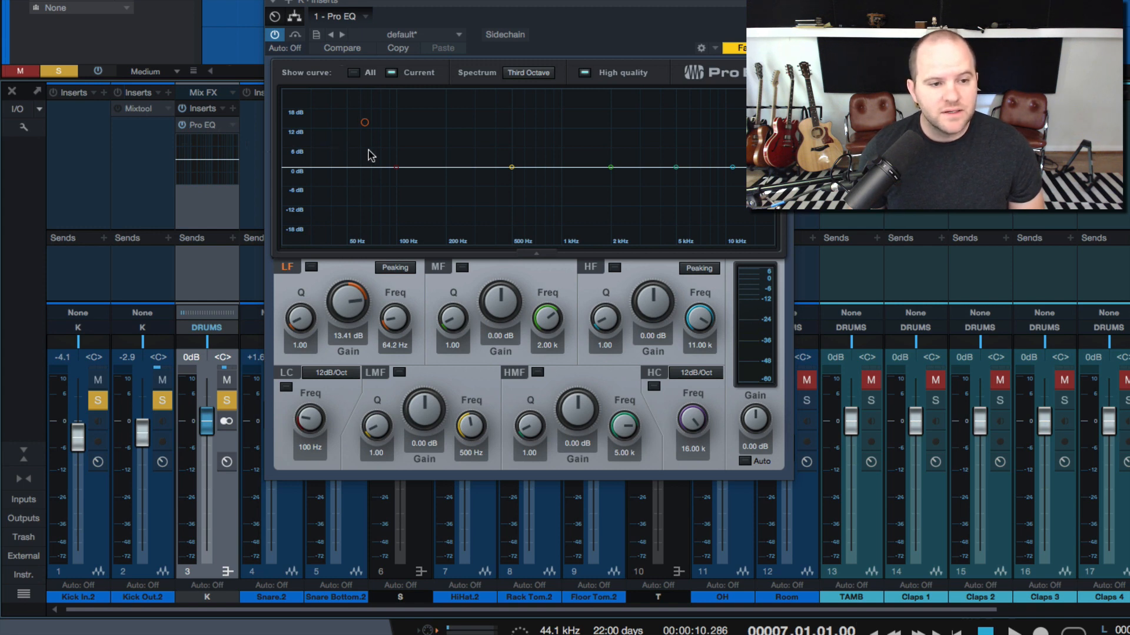
{"action": "key", "text": "space"}
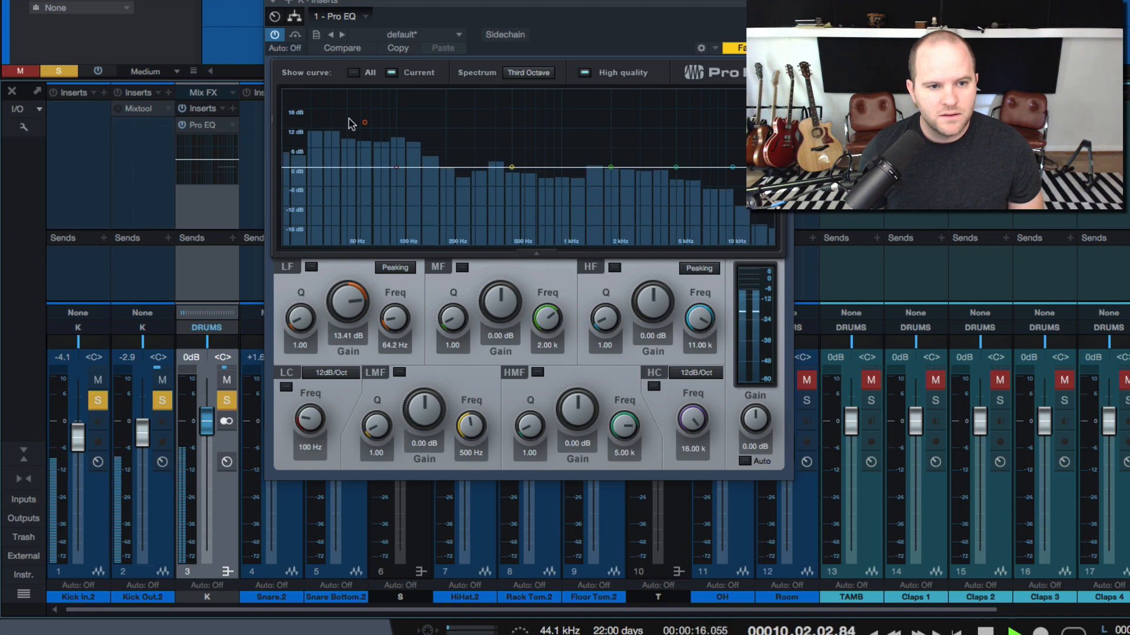
{"action": "key", "text": "space"}
Turn the LF band back on, set it to 10.59 dB at 37.9 Hz, and listen to the kick
{"action": "left_click", "coordinate": [365, 123]}
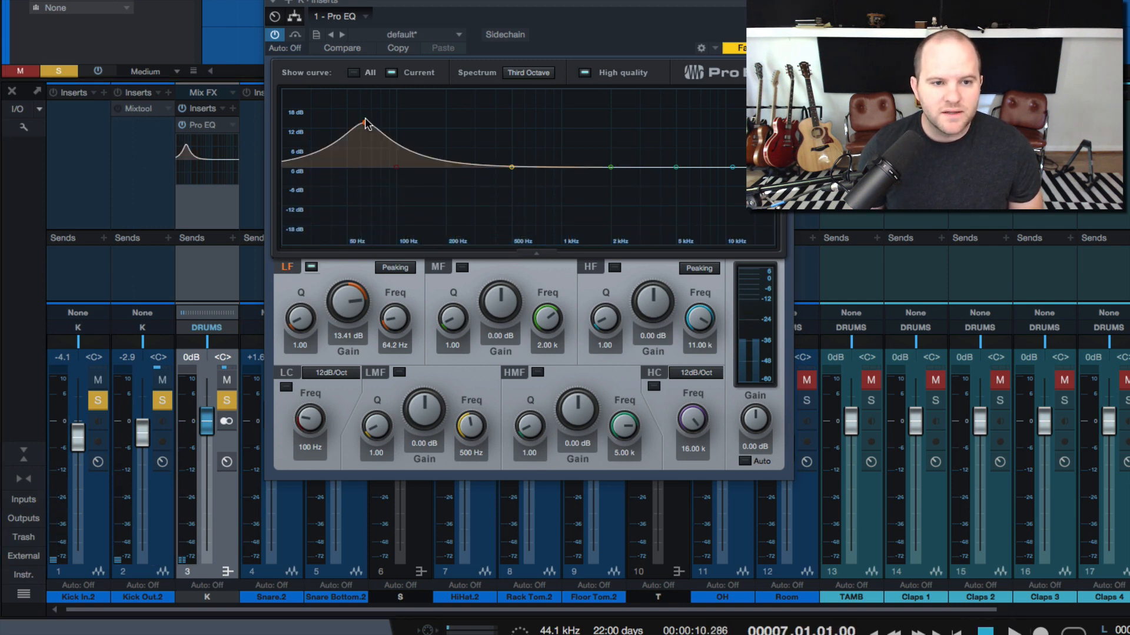
{"action": "left_click_drag", "start_coordinate": [365, 122], "coordinate": [327, 131]}
{"action": "key", "text": "space"}
{"action": "key", "text": "space"}
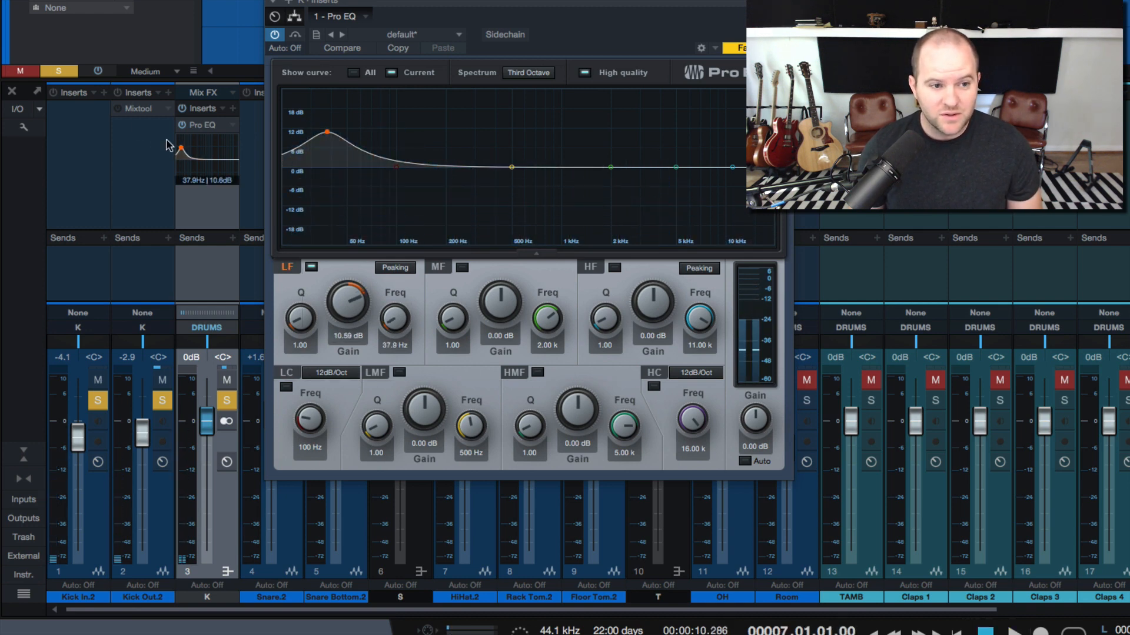
Remove the Pro EQ from the K bus
{"action": "left_click", "coordinate": [229, 109]}
{"action": "left_click", "coordinate": [274, 299]}
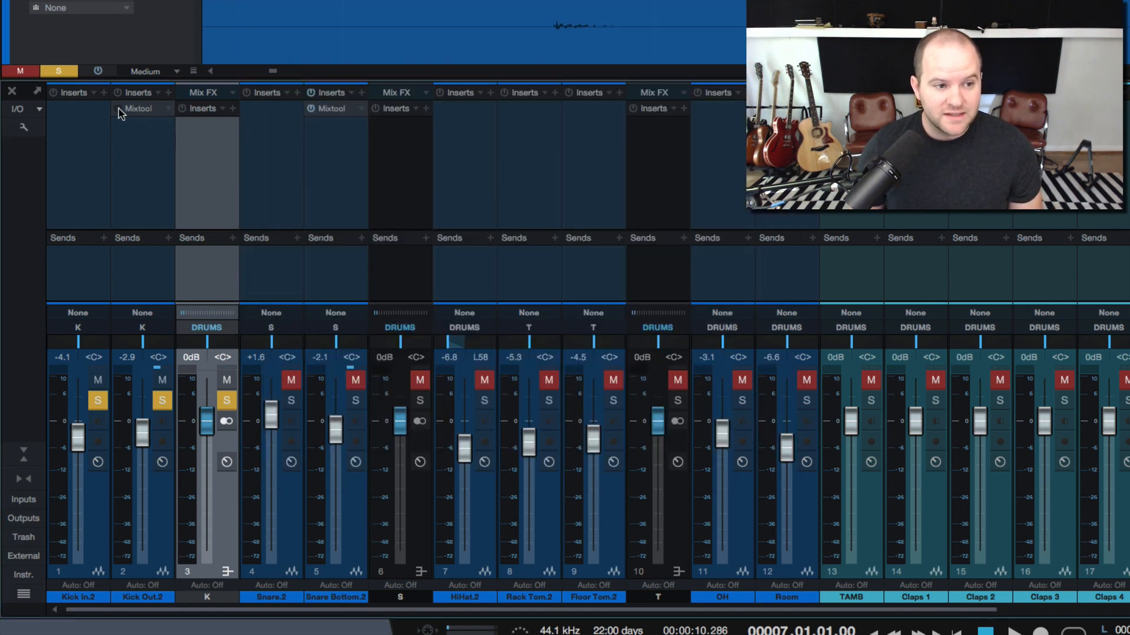
Listen to the kick mics with Kick Out.2's Mixtool active and remove that Mixtool from the channel
{"action": "key", "text": "space"}
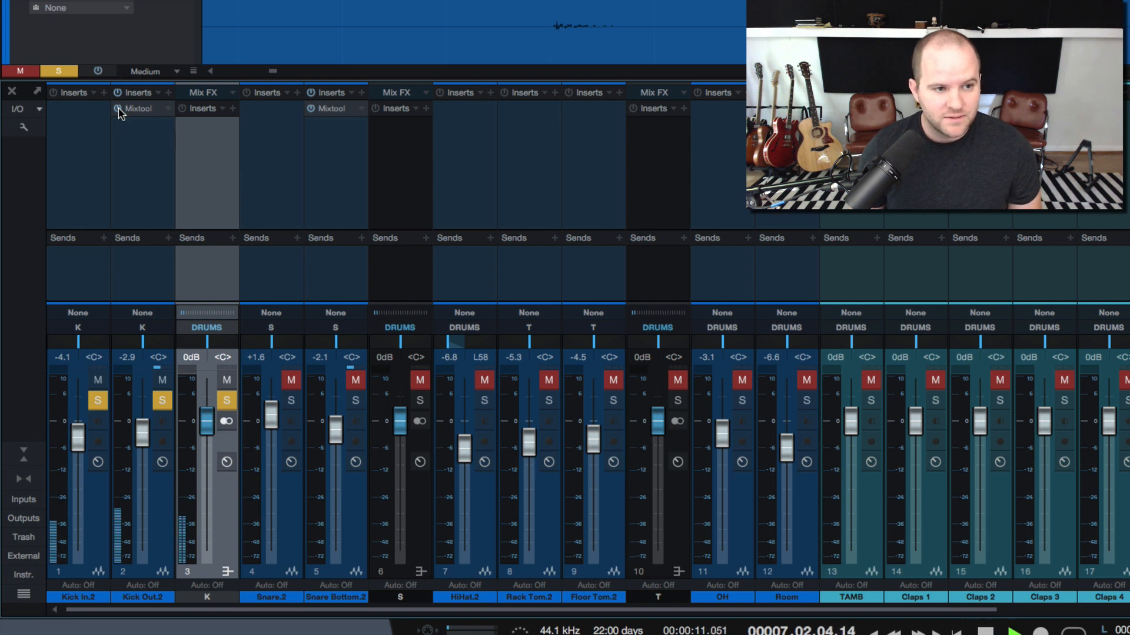
{"action": "key", "text": "space"}
{"action": "left_click", "coordinate": [165, 110]}
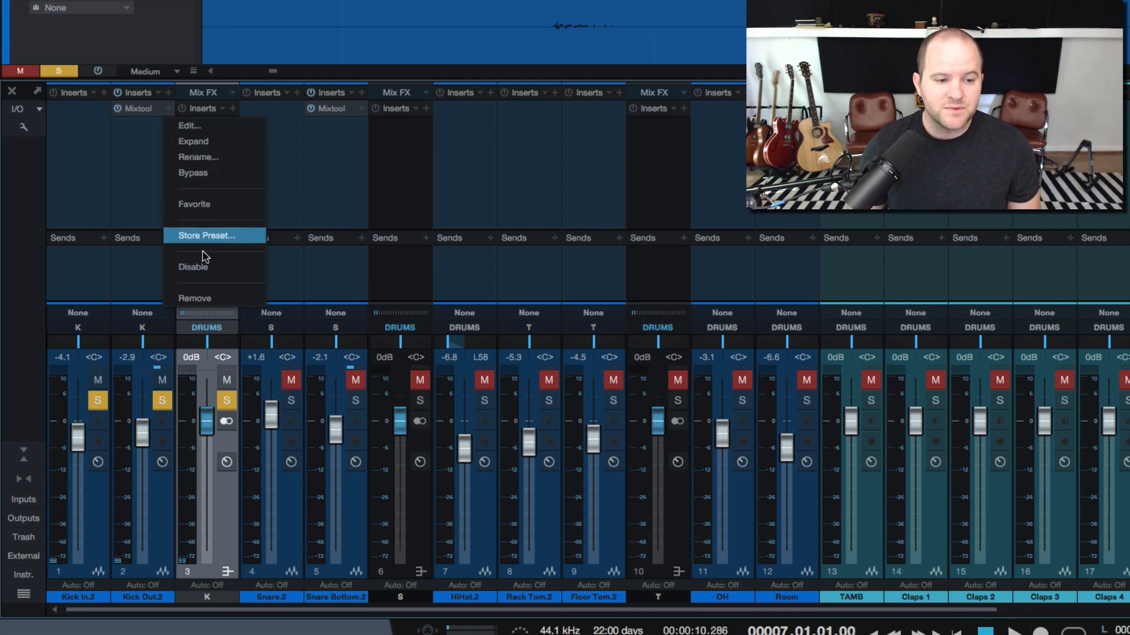
{"action": "left_click", "coordinate": [207, 298]}
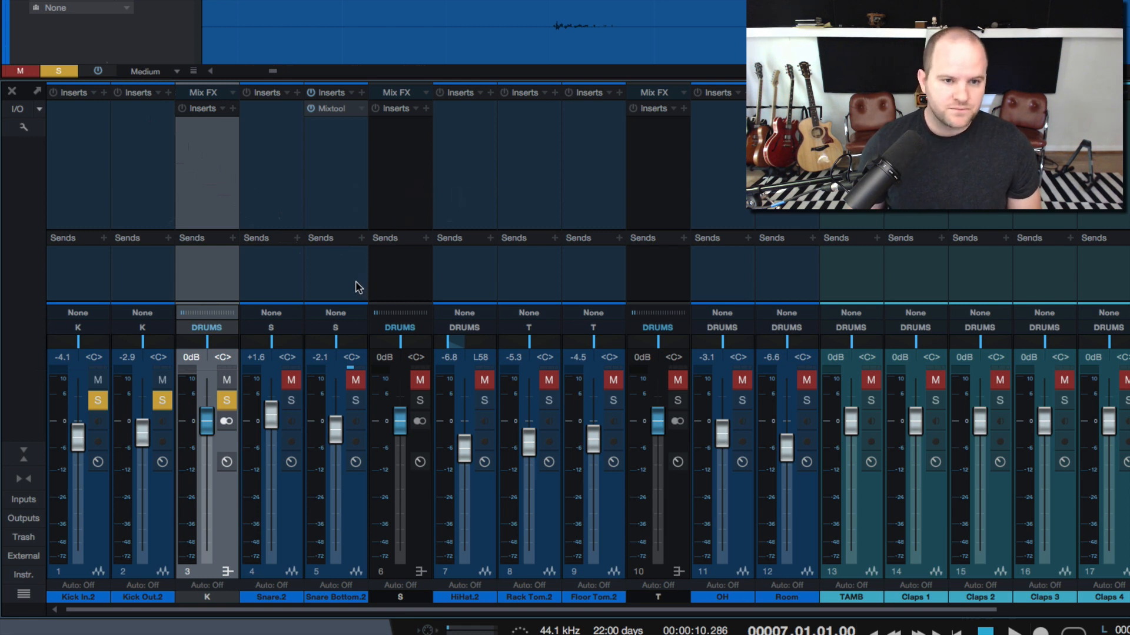
Clear all solos, solo the K bus for a brief listen, and solo the S bus alongside it
{"action": "left_click", "coordinate": [221, 407], "text": "alt"}
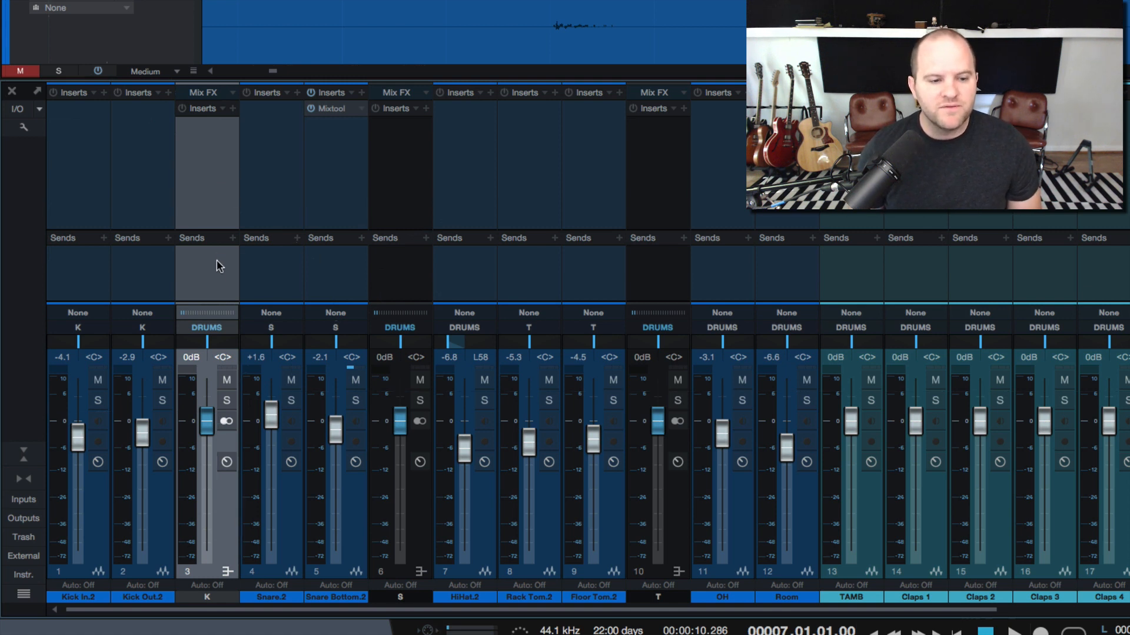
{"action": "left_click", "coordinate": [227, 400]}
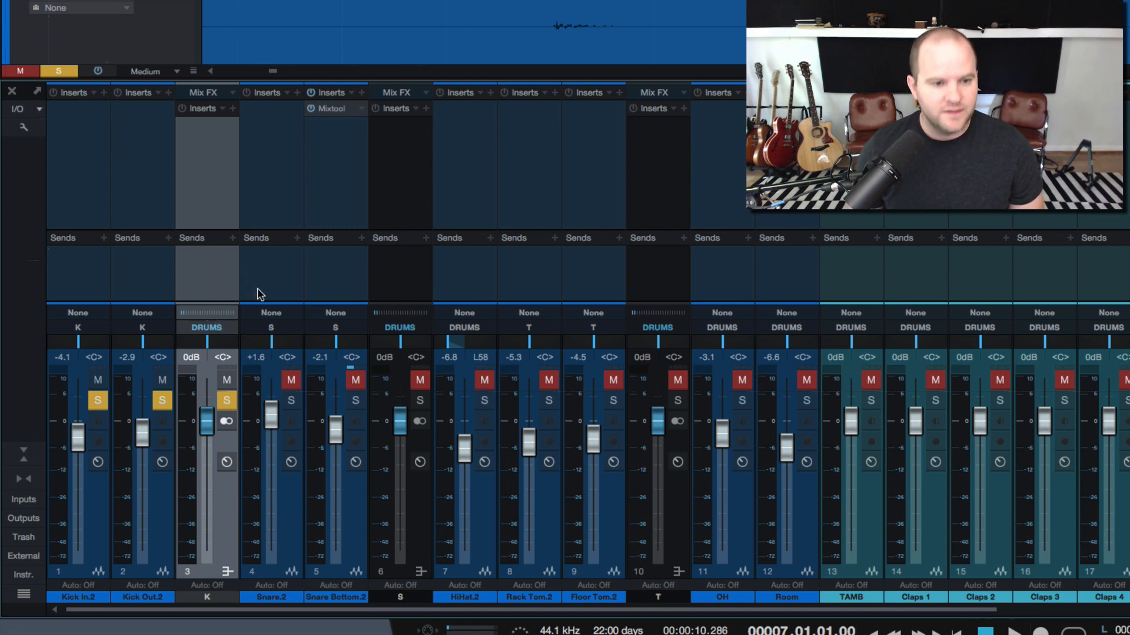
{"action": "key", "text": "space"}
{"action": "key", "text": "space"}
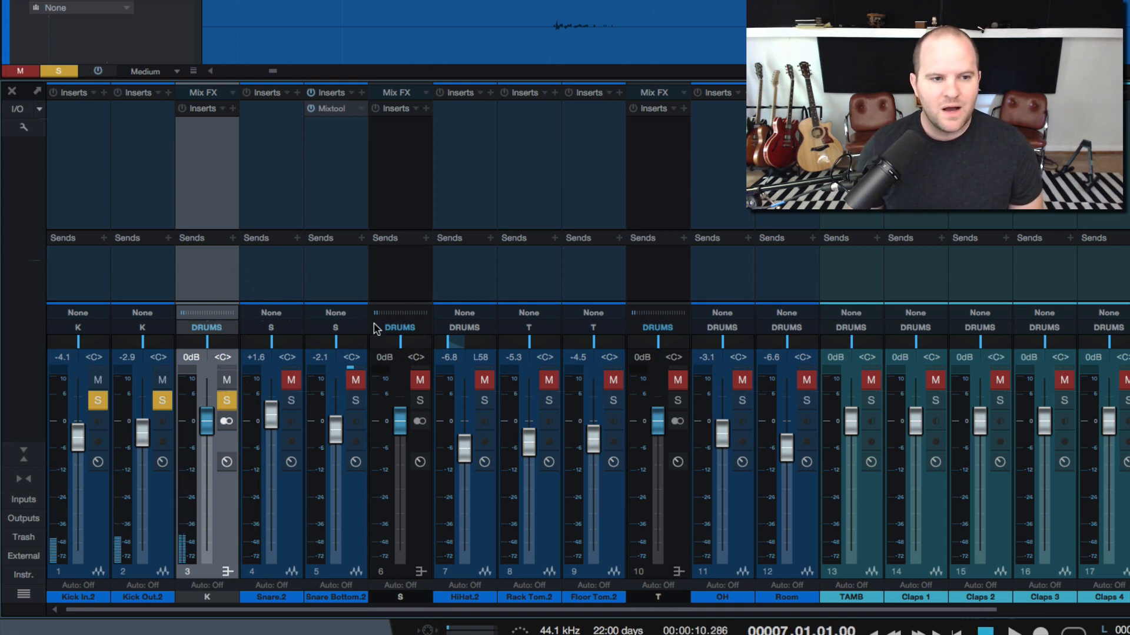
{"action": "left_click", "coordinate": [420, 400]}
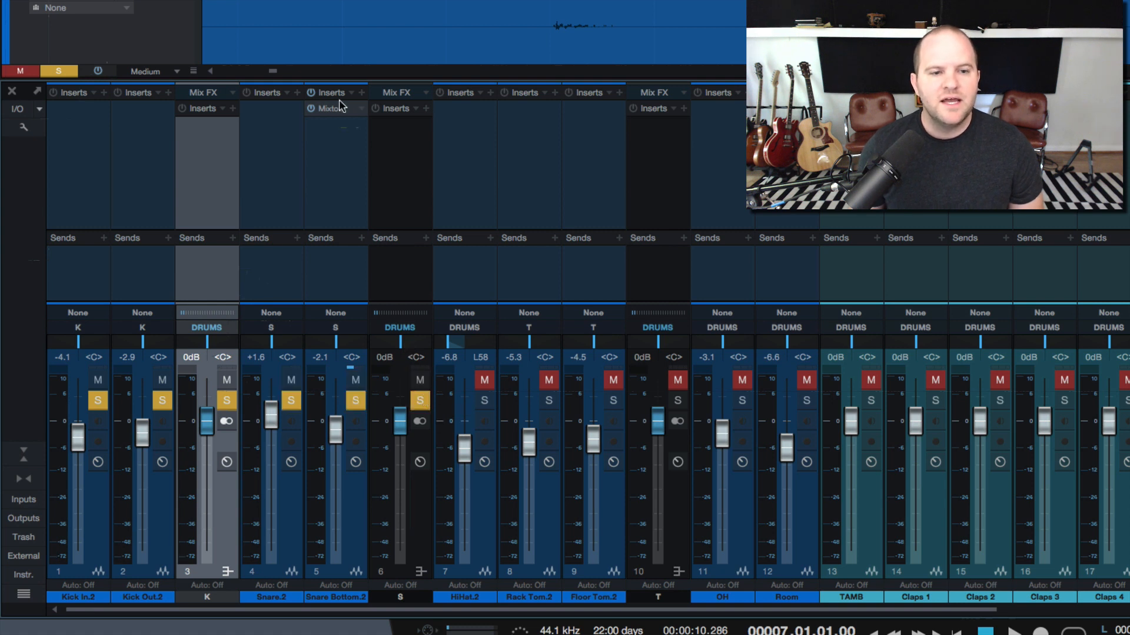
Check the invert settings in Snare Bottom.2's Mixtool and put a bypassed Phase Invert Mixtool on the S bus
{"action": "left_click", "coordinate": [331, 108]}
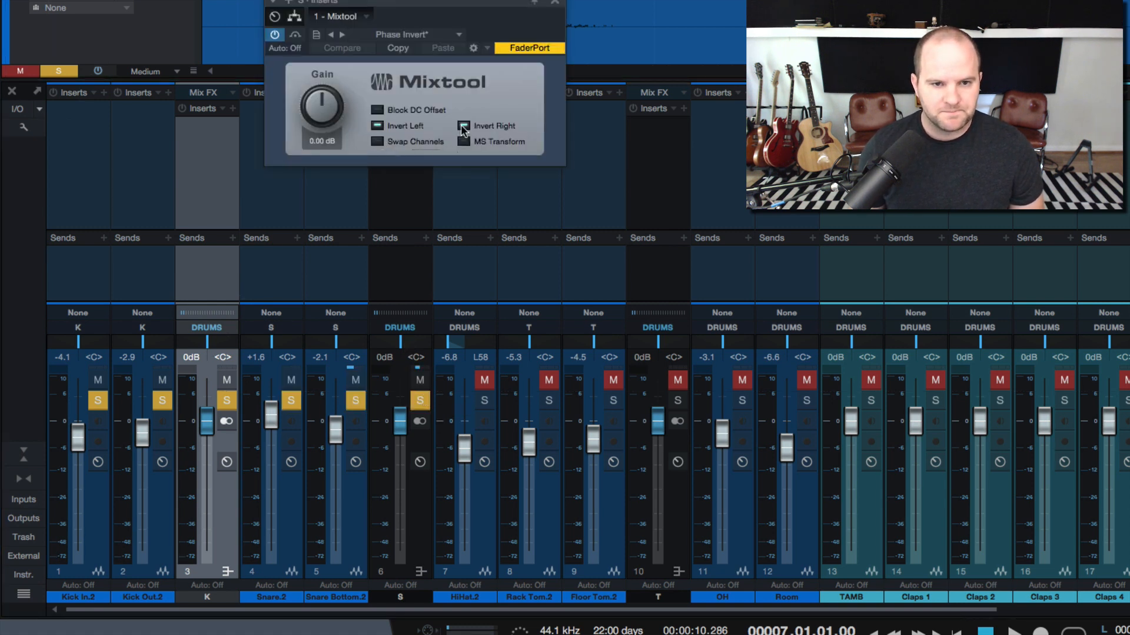
{"action": "left_click", "coordinate": [554, 2]}
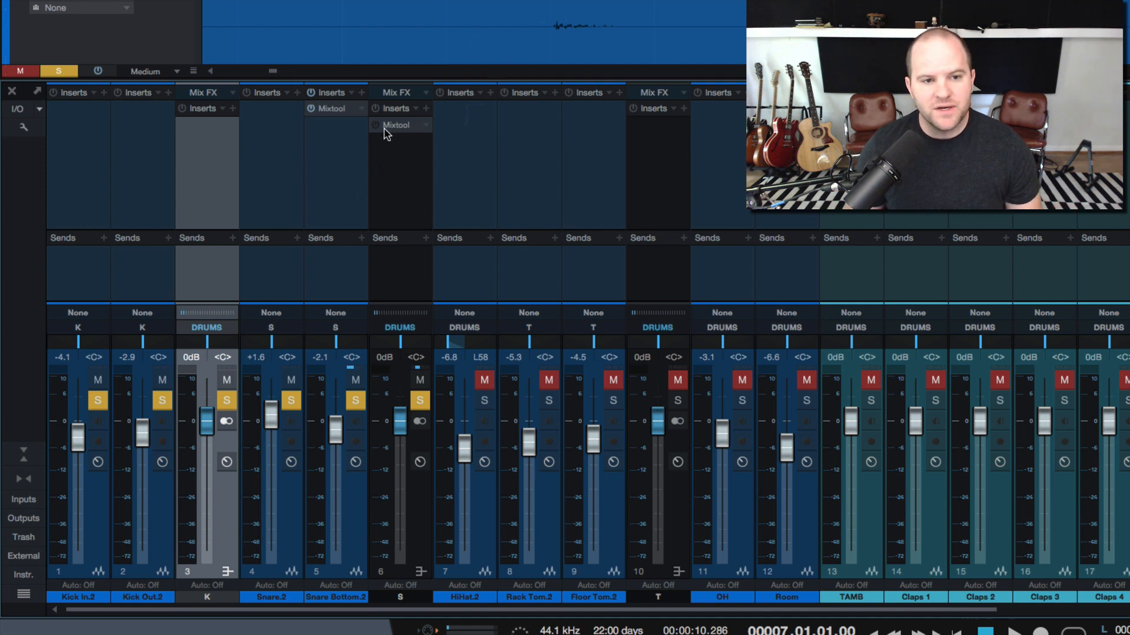
{"action": "left_click", "coordinate": [393, 170]}
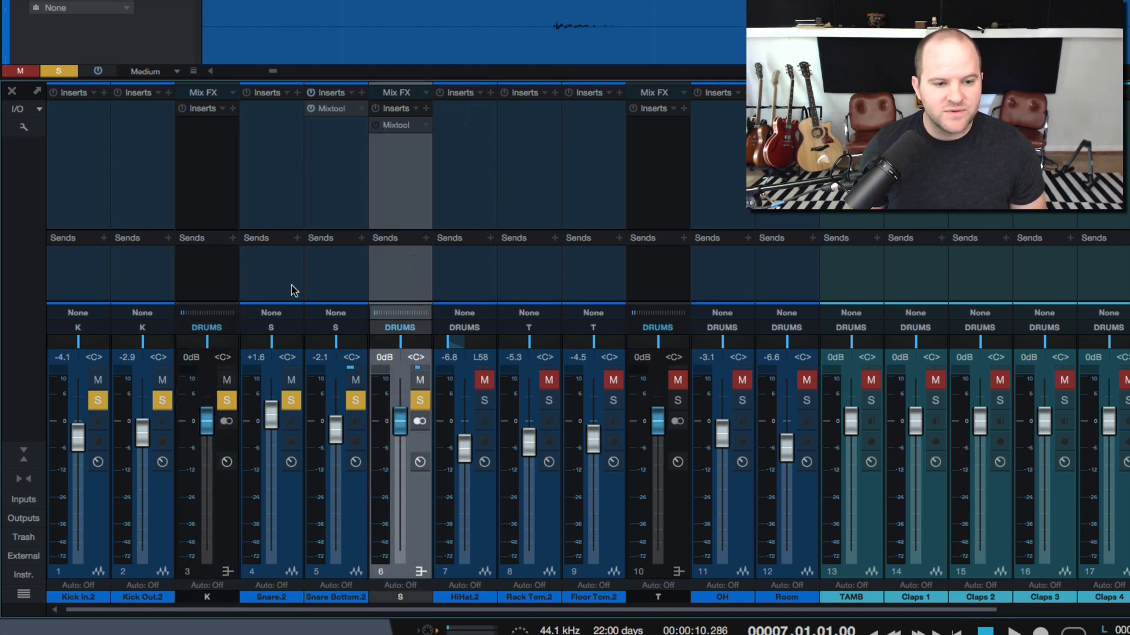
{"action": "left_click", "coordinate": [274, 286]}
{"action": "left_click", "coordinate": [325, 284]}
{"action": "left_click", "coordinate": [273, 284]}
{"action": "left_click", "coordinate": [418, 274]}
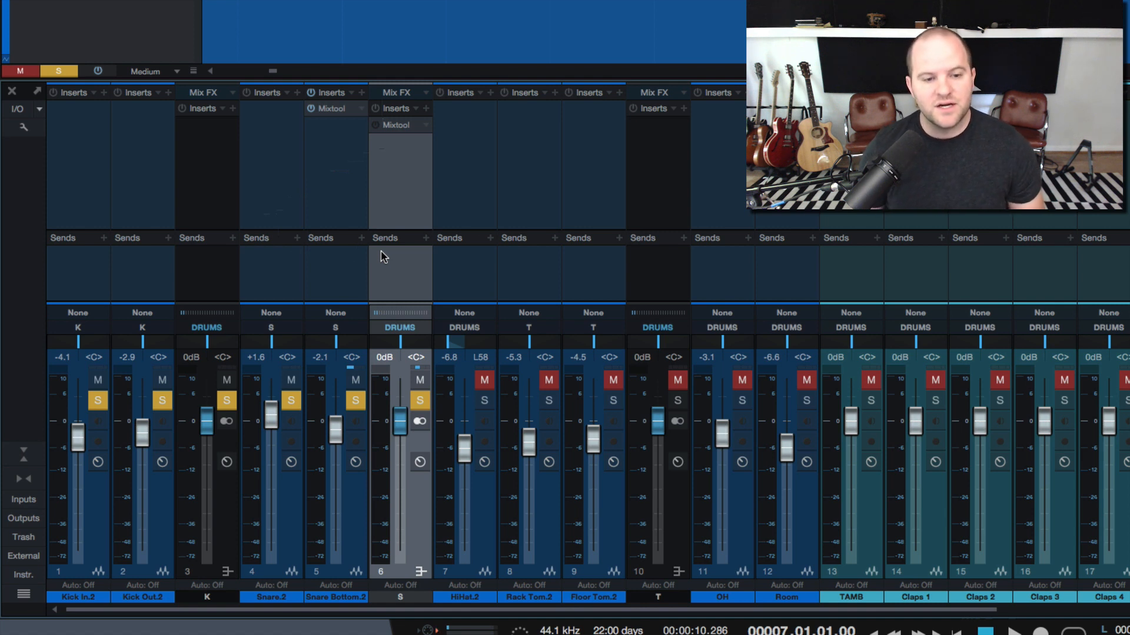
Play kick and snare together, comparing the S bus's Mixtool on and off, and raise the S bus fader to +1.4 dB
{"action": "key", "text": "space"}
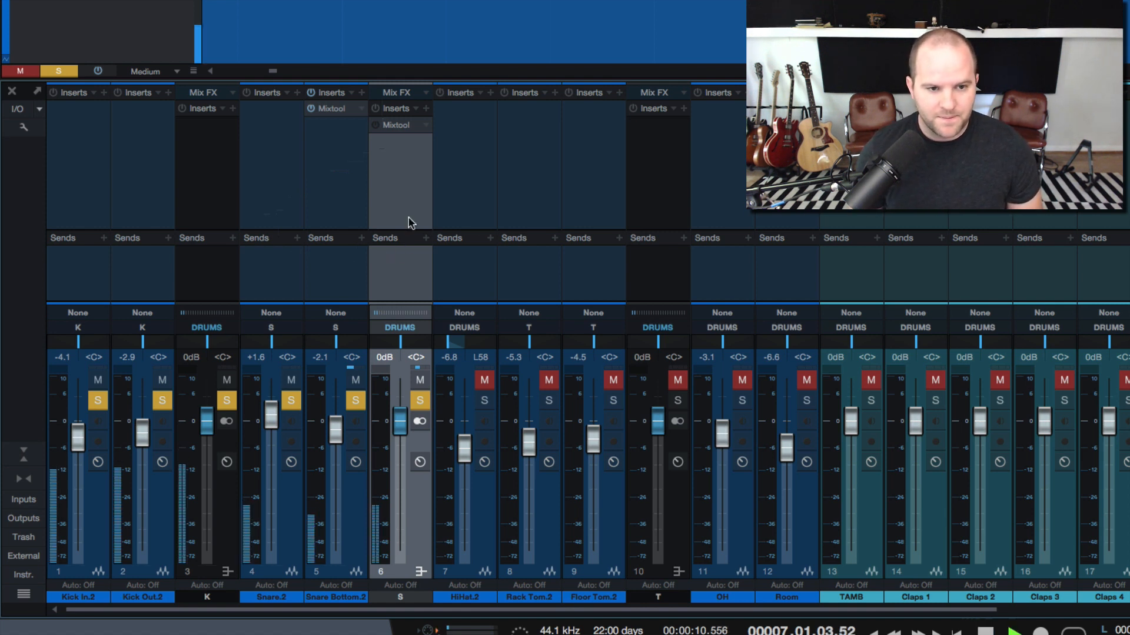
{"action": "left_click", "coordinate": [375, 127]}
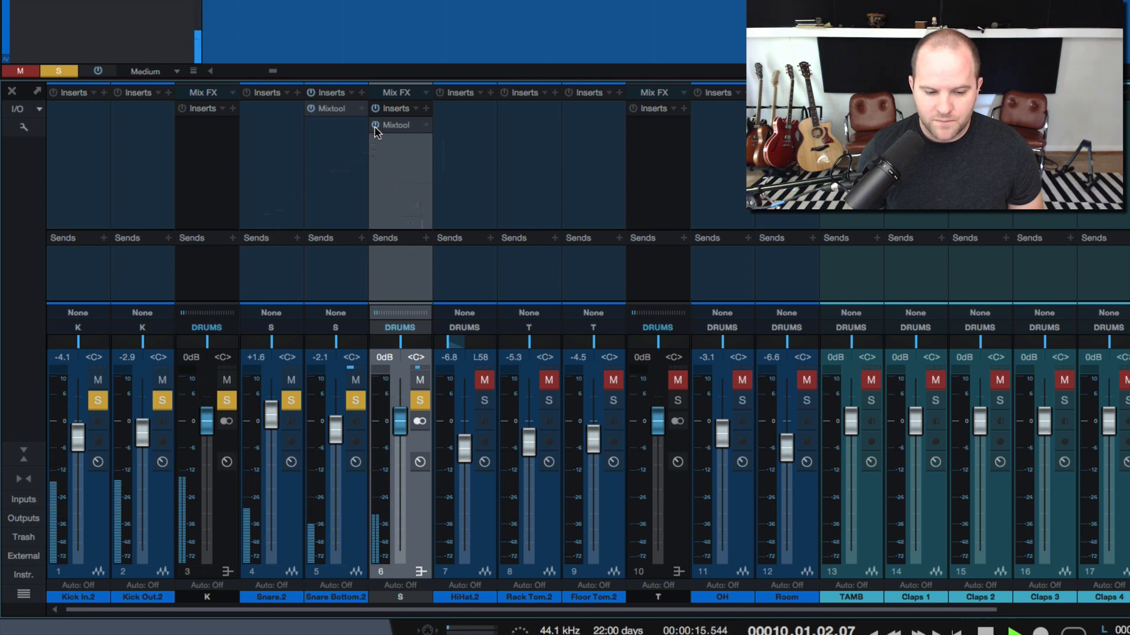
{"action": "left_click", "coordinate": [375, 127]}
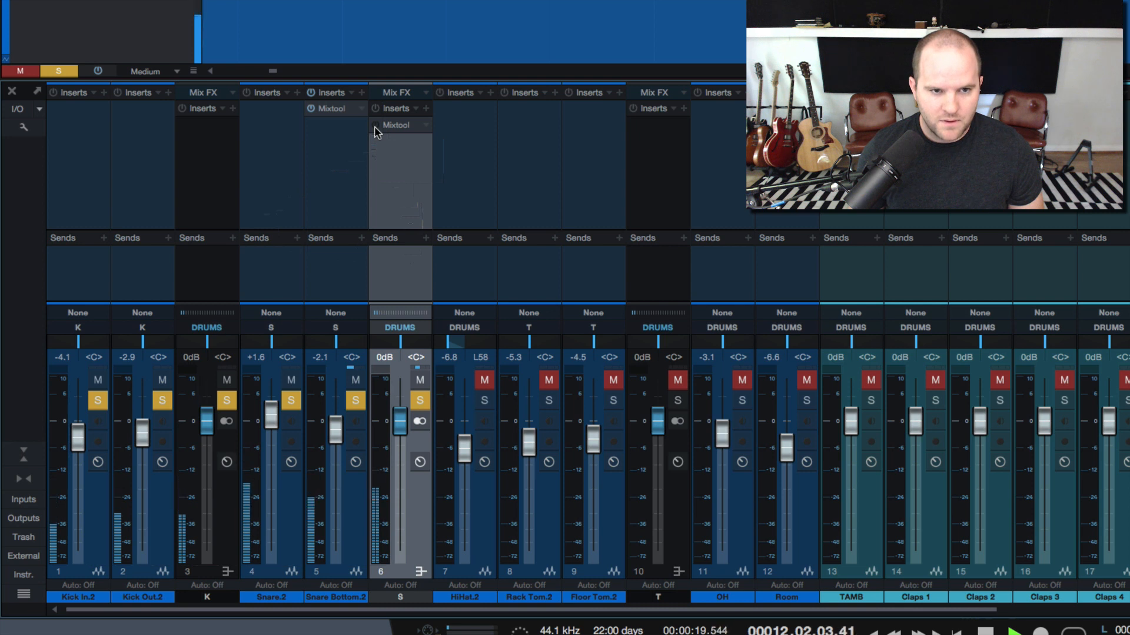
{"action": "left_click", "coordinate": [374, 127]}
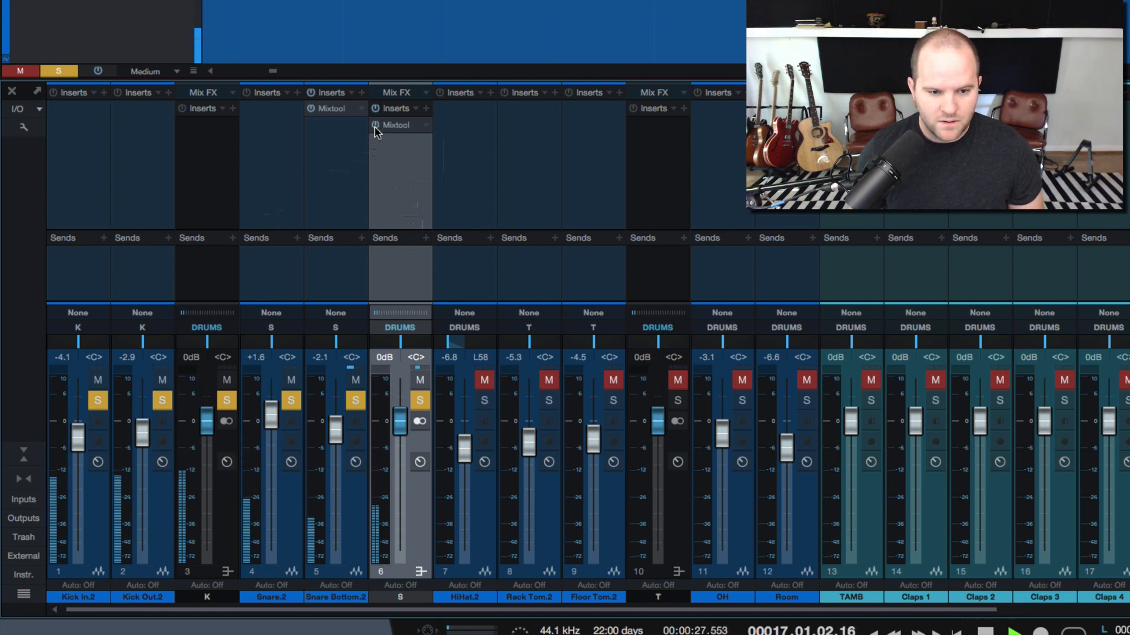
{"action": "left_click_drag", "start_coordinate": [397, 434], "coordinate": [399, 429]}
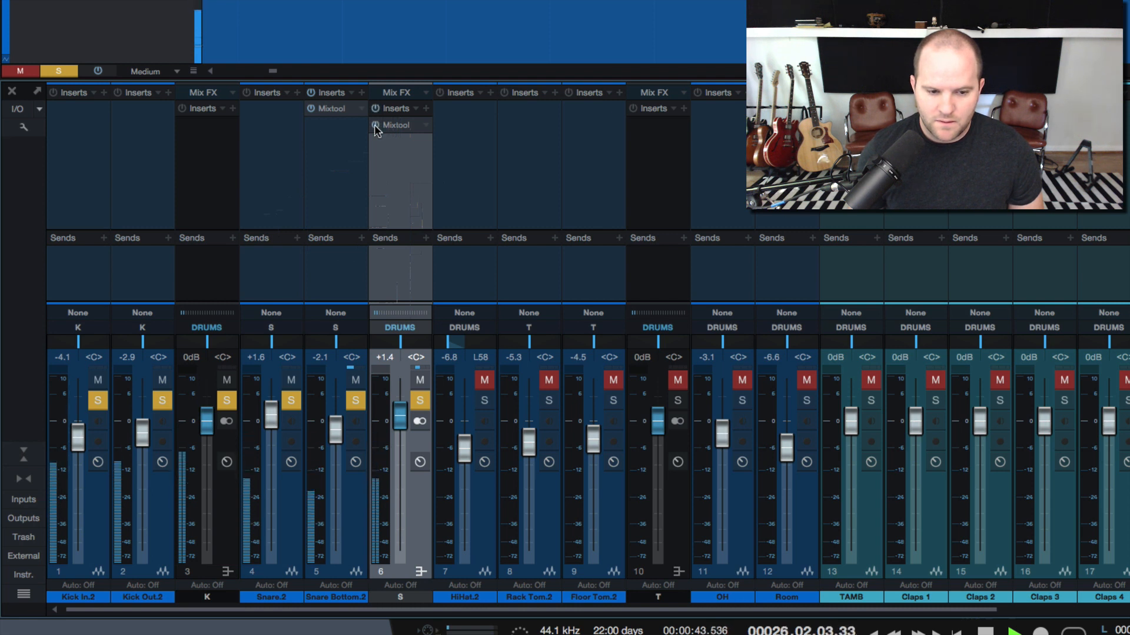
{"action": "key", "text": "space"}
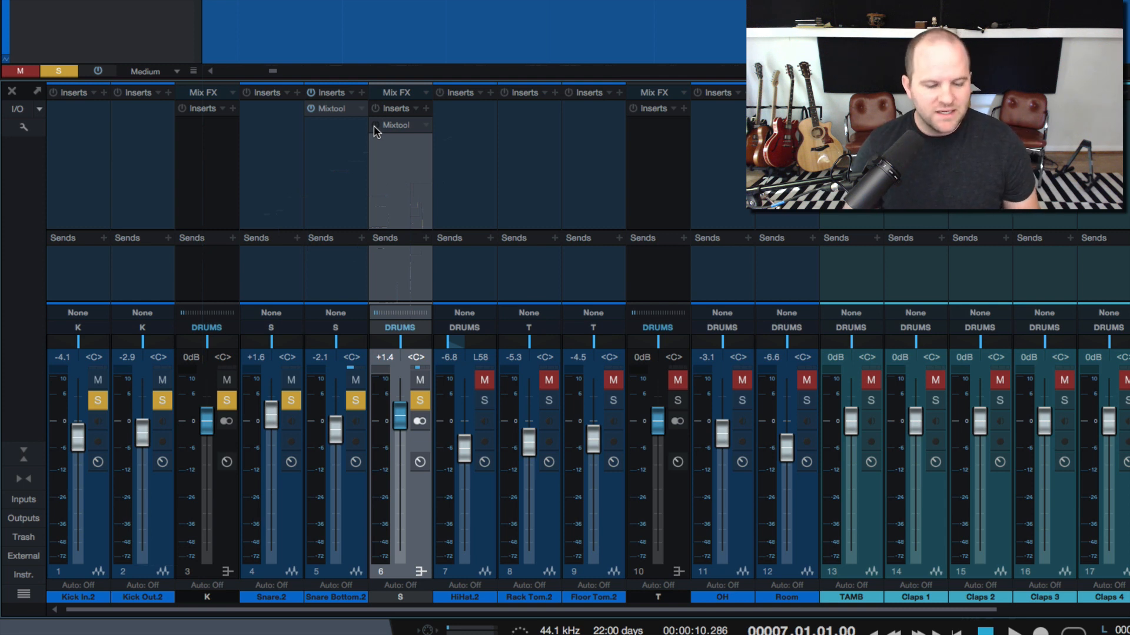
Copy the S bus's Phase Invert Mixtool to the OH channel and remove the stray copy from the T bus
{"action": "left_click", "coordinate": [426, 126]}
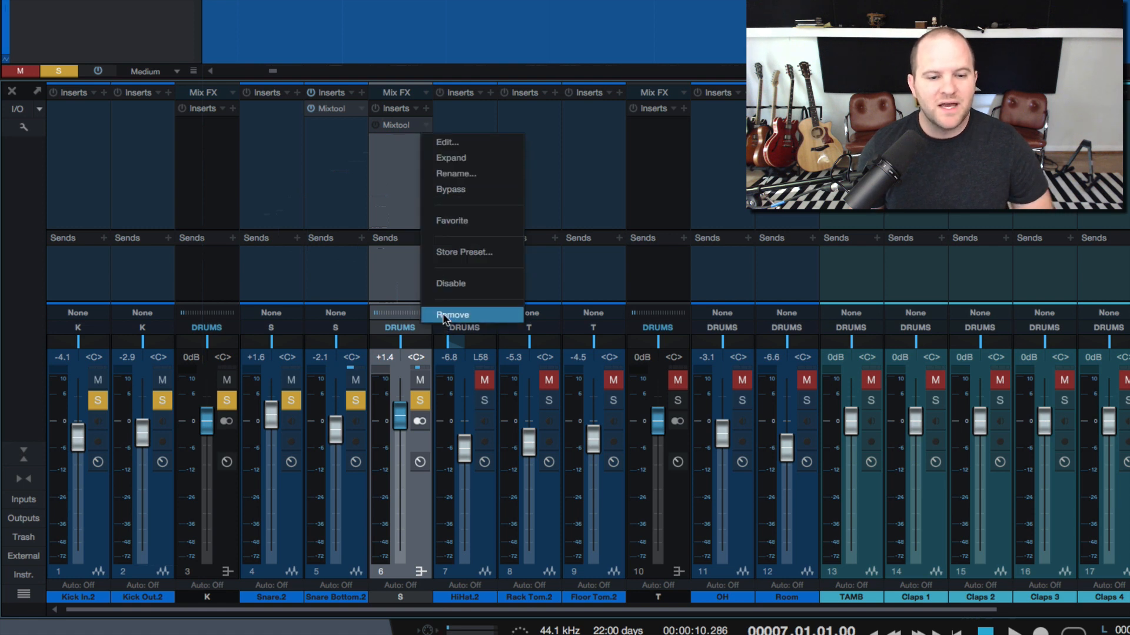
{"action": "left_click", "coordinate": [397, 180]}
{"action": "left_click_drag", "start_coordinate": [393, 130], "coordinate": [653, 135]}
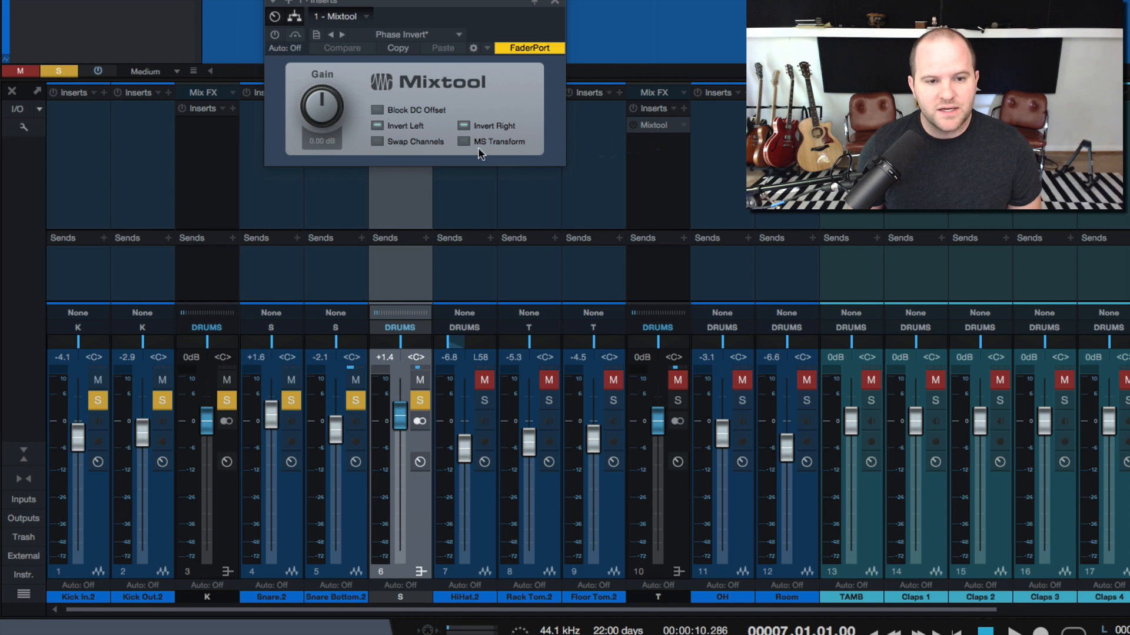
{"action": "left_click", "coordinate": [554, 3]}
{"action": "left_click_drag", "start_coordinate": [665, 131], "coordinate": [730, 141]}
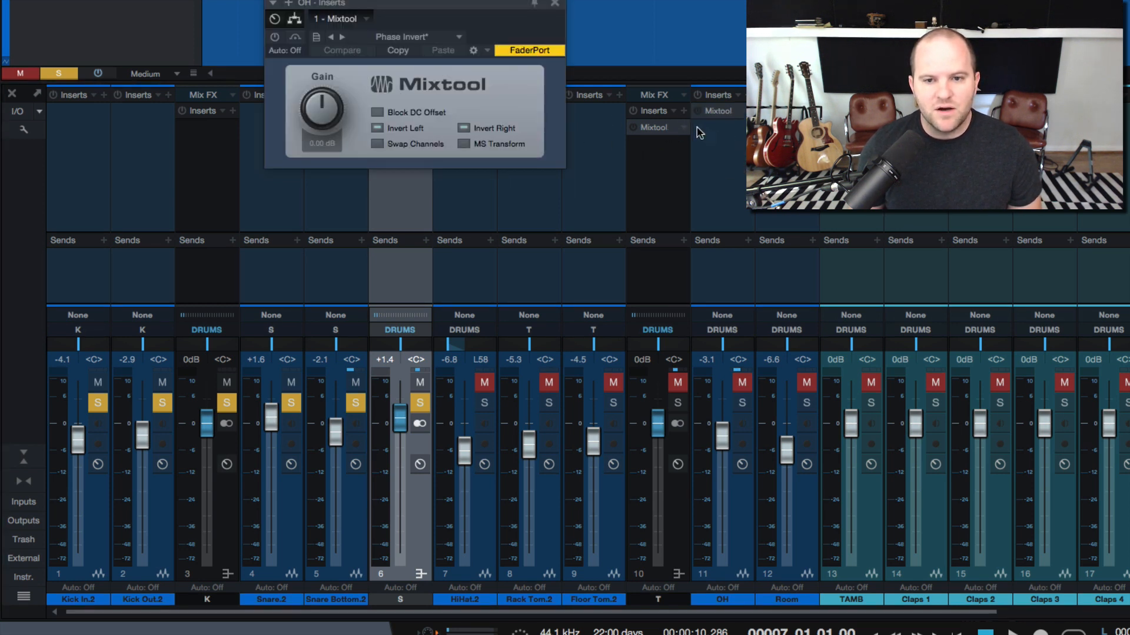
{"action": "left_click", "coordinate": [683, 128]}
{"action": "left_click", "coordinate": [710, 317]}
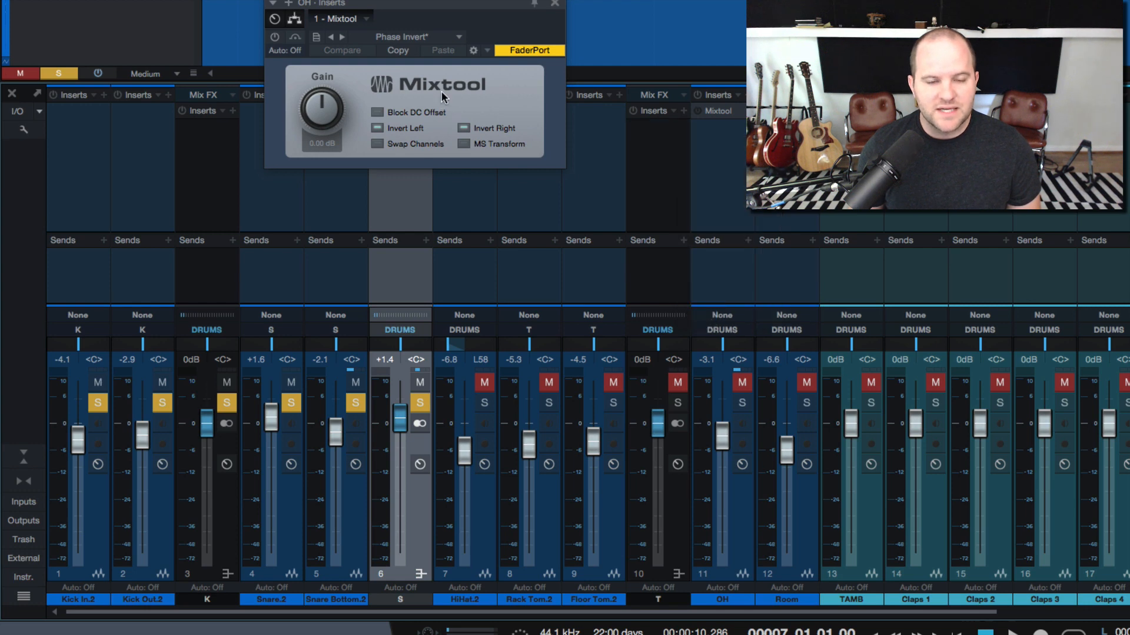
{"action": "left_click", "coordinate": [555, 110]}
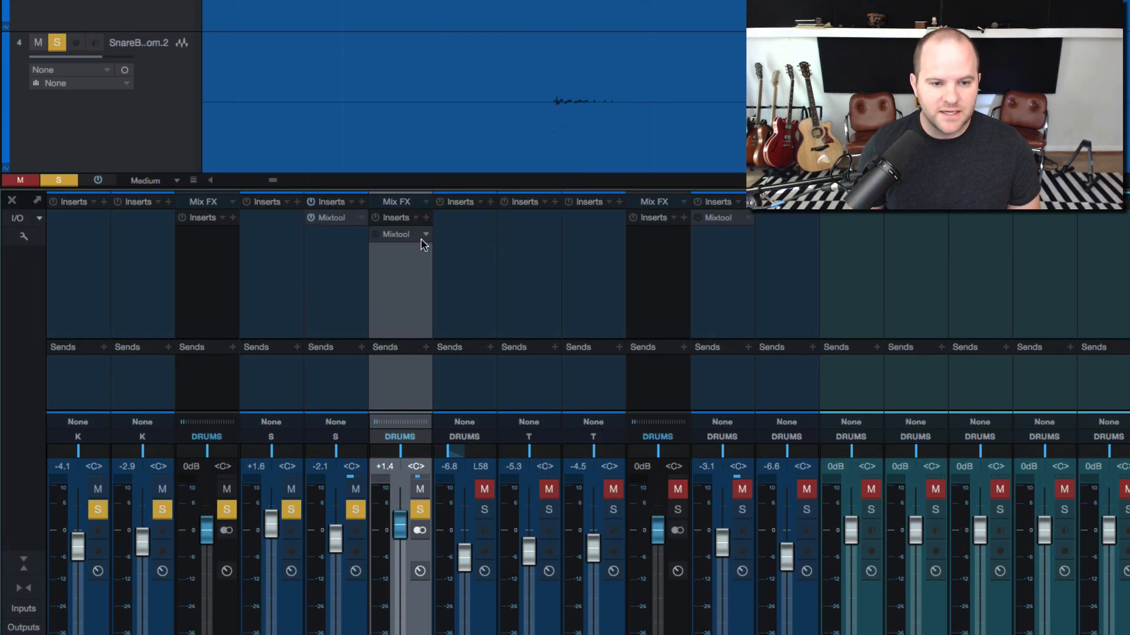
Unsolo the S bus and solo the OH channel alongside the kick mics
{"action": "right_click", "coordinate": [422, 239]}
{"action": "left_click", "coordinate": [393, 329]}
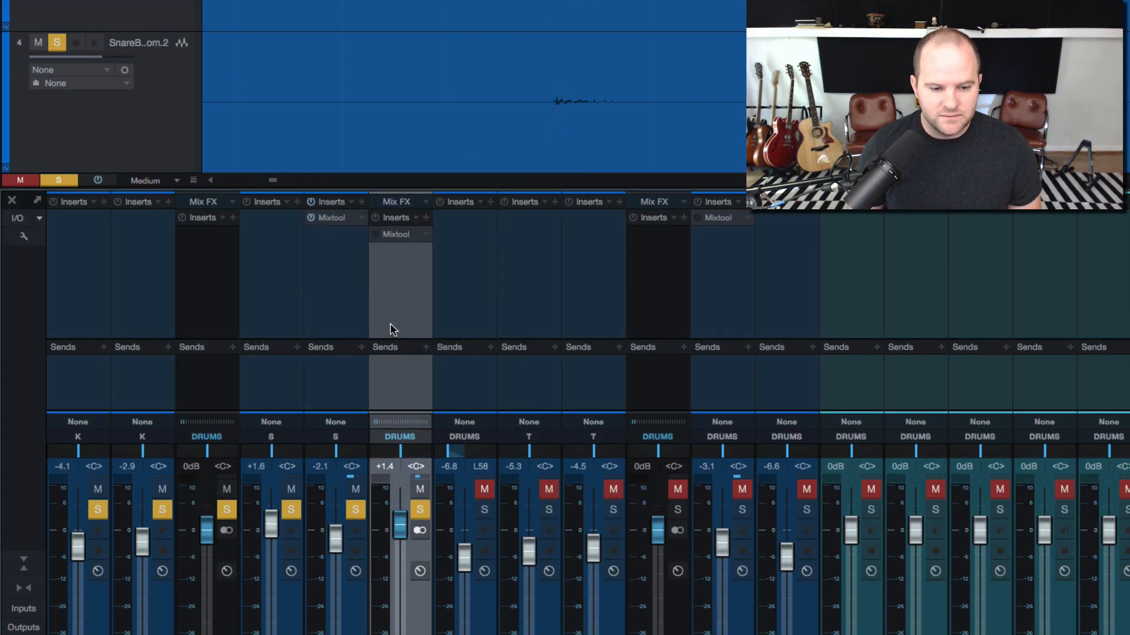
{"action": "left_click", "coordinate": [419, 510]}
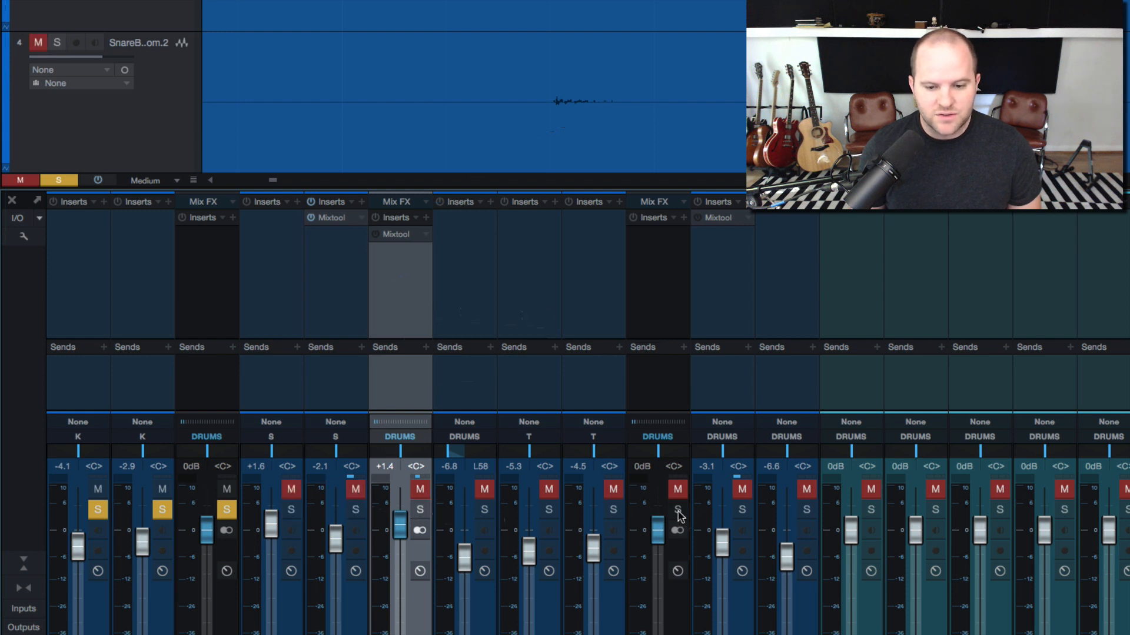
{"action": "left_click", "coordinate": [740, 510]}
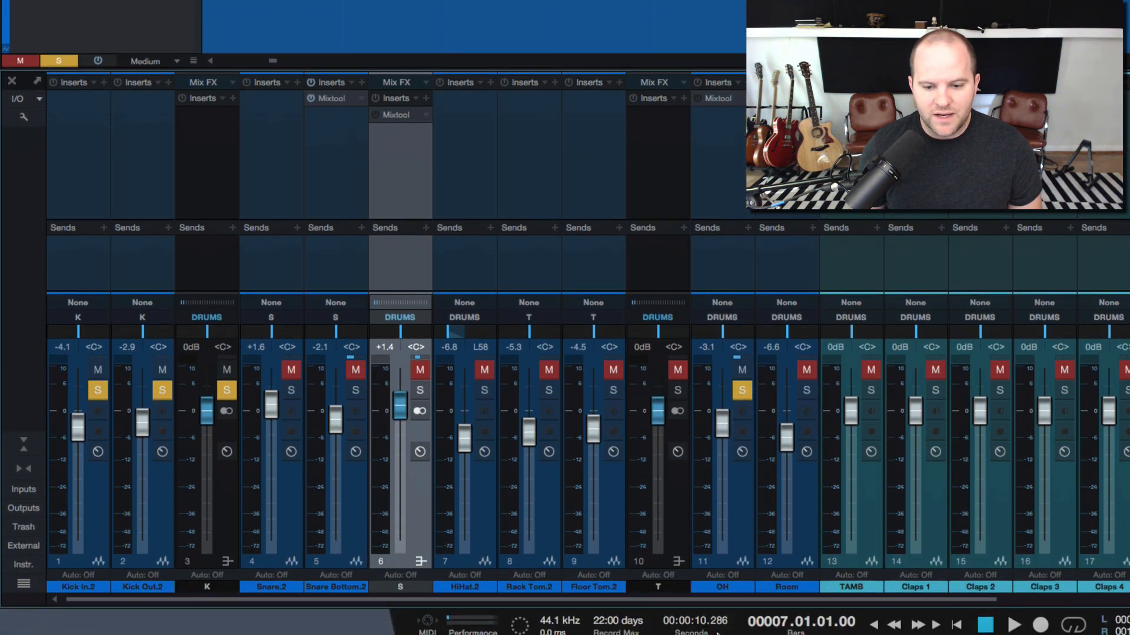
Play the kick with the overheads to compare OH's Mixtool on and off, and raise the OH fader to -1.0 dB
{"action": "left_click", "coordinate": [697, 97]}
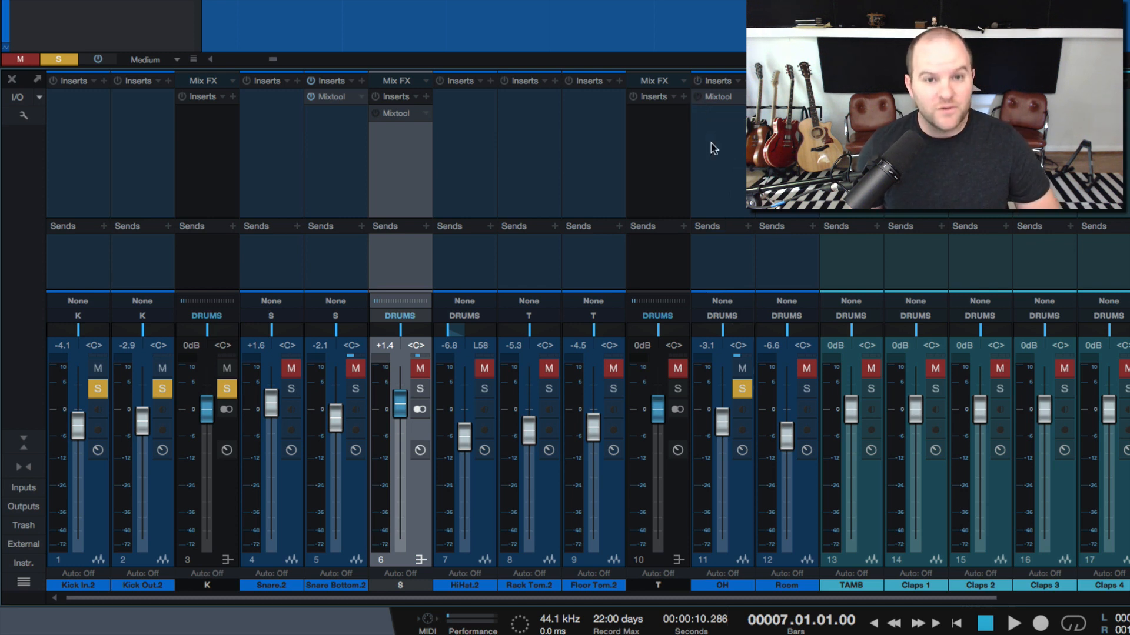
{"action": "key", "text": "space"}
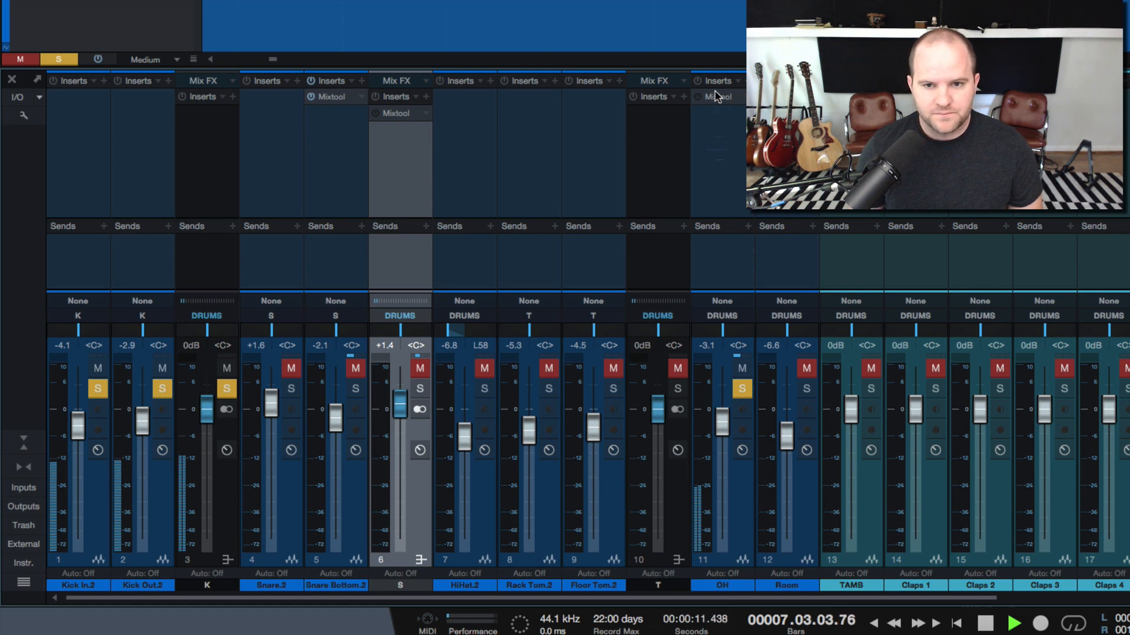
{"action": "left_click_drag", "start_coordinate": [722, 420], "coordinate": [722, 411]}
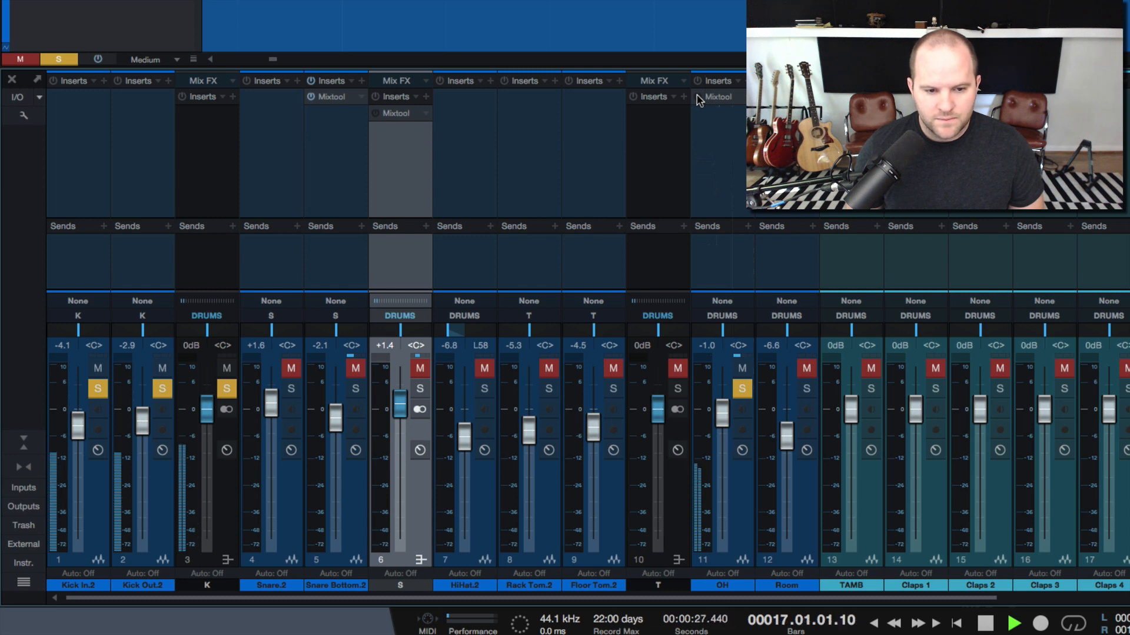
{"action": "key", "text": "space"}
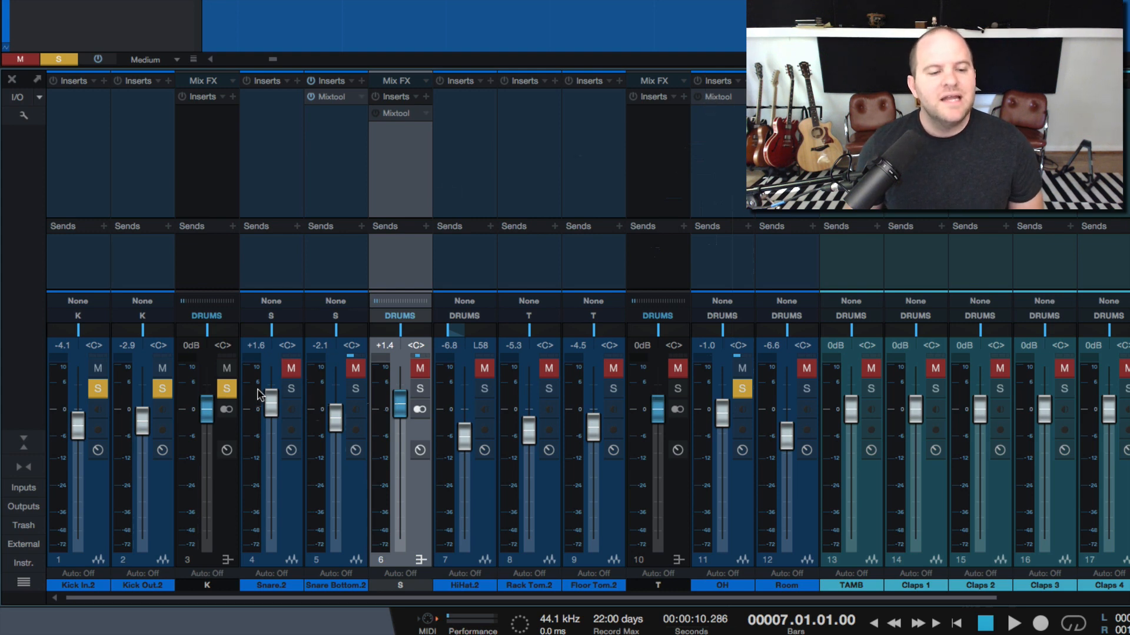
Solo the S bus with OH, unsolo the K bus, and remove the Mixtool from the OH channel
{"action": "left_click", "coordinate": [420, 388]}
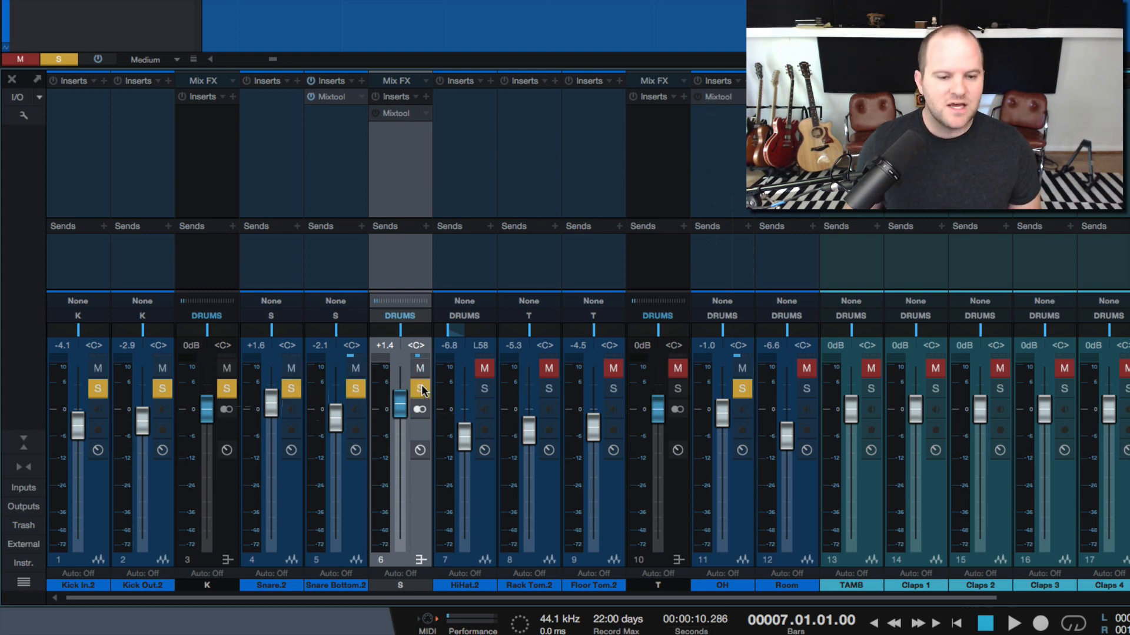
{"action": "left_click", "coordinate": [226, 389]}
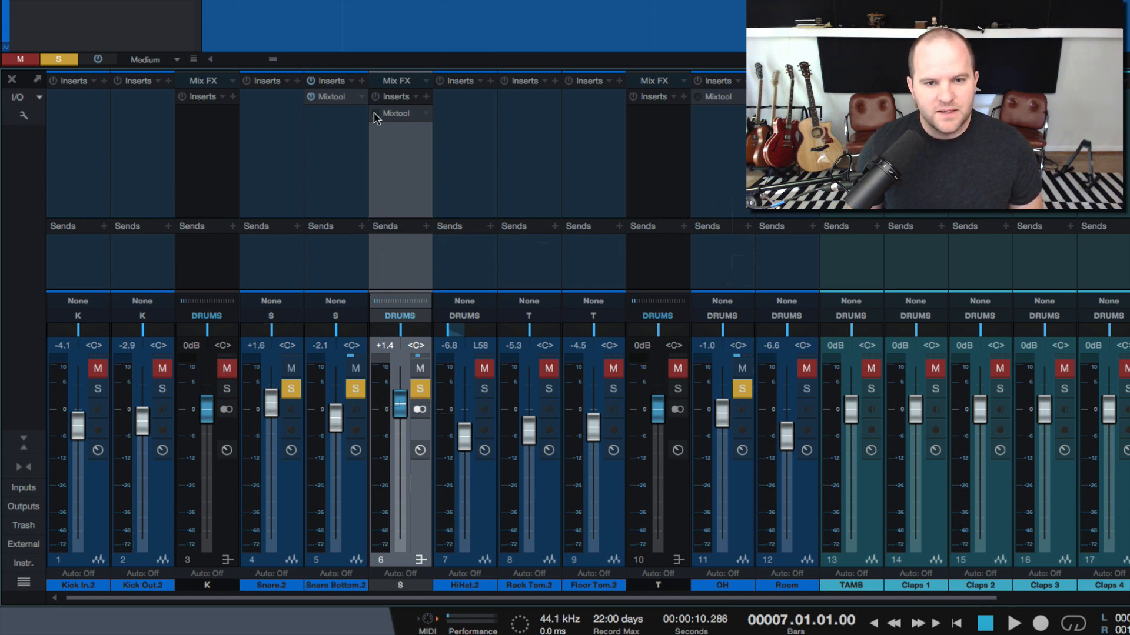
{"action": "right_click", "coordinate": [733, 97]}
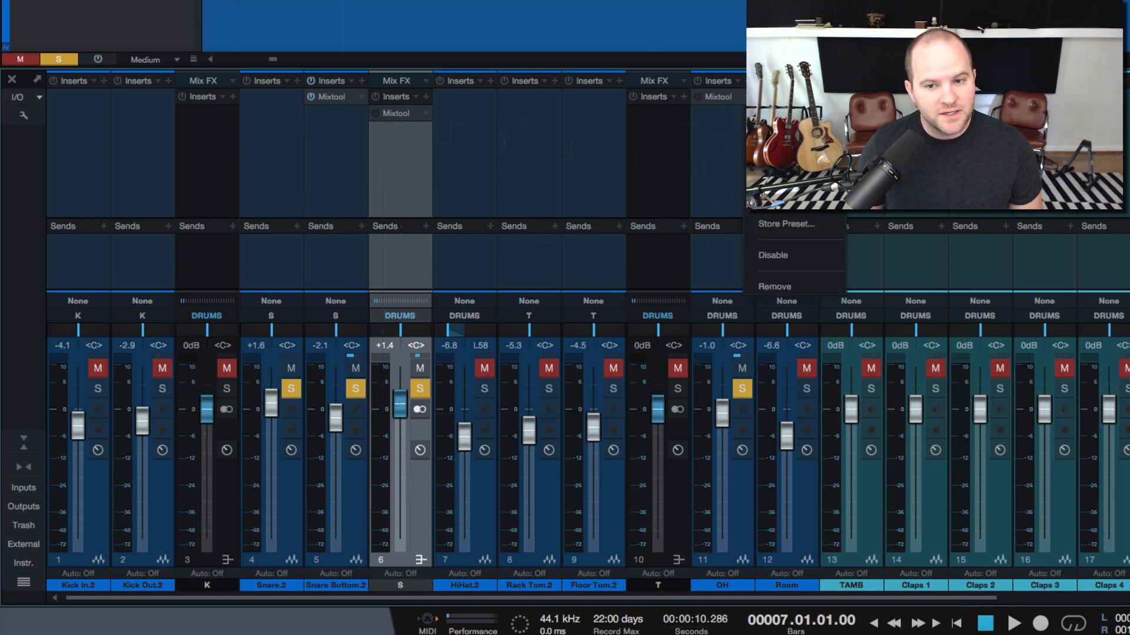
{"action": "left_click", "coordinate": [785, 287]}
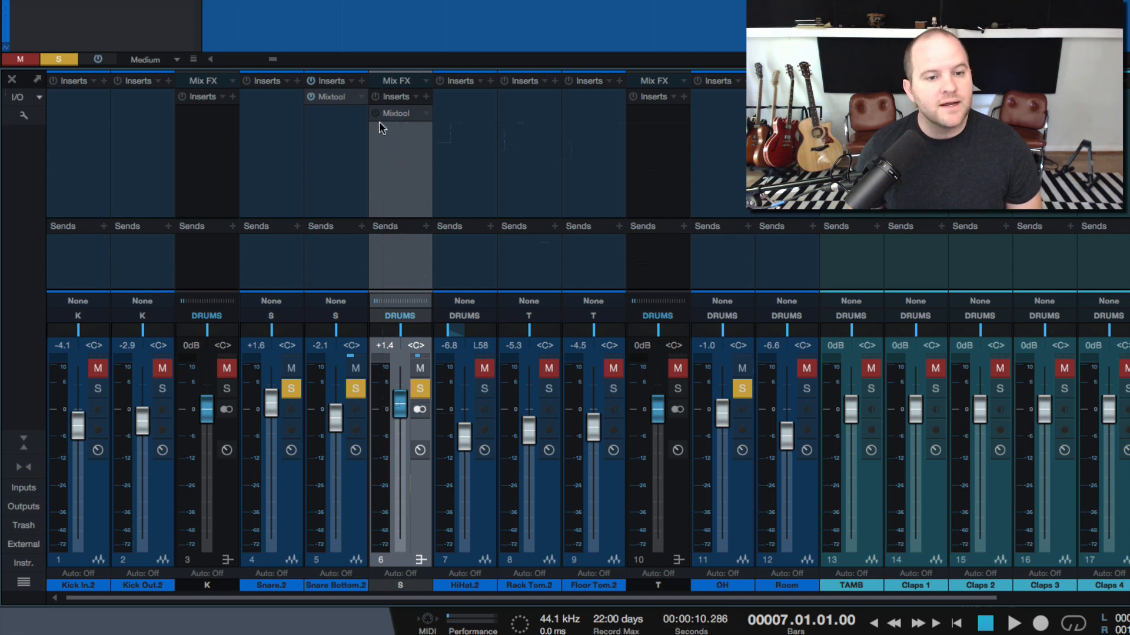
Play the snare with the overheads to compare the S bus's Mixtool on and off, ending with it enabled
{"action": "key", "text": "space"}
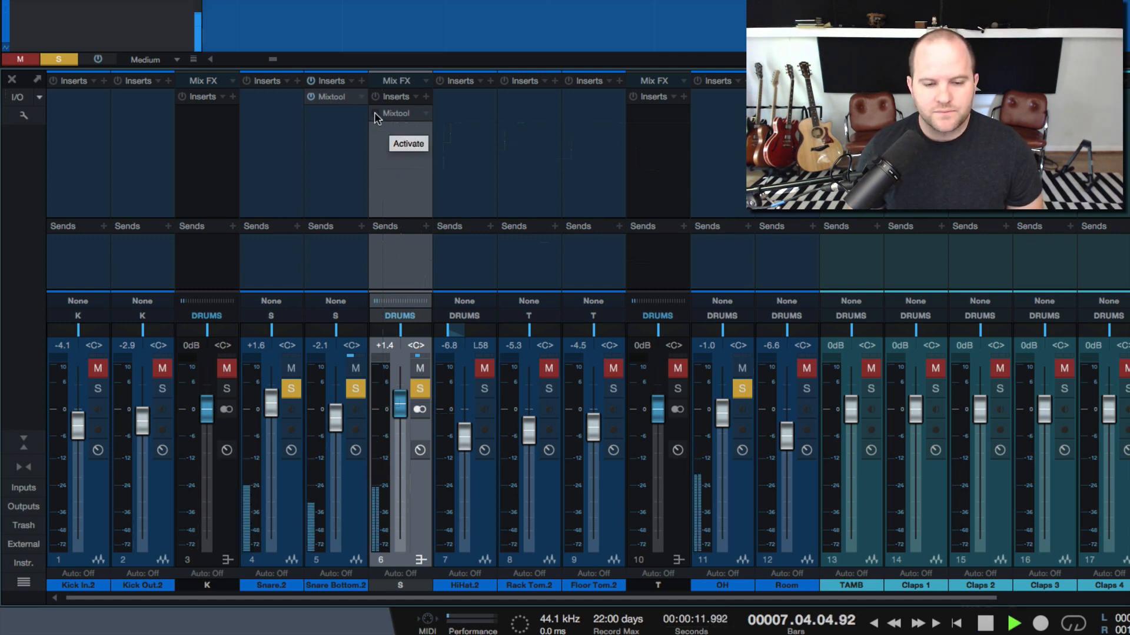
{"action": "left_click", "coordinate": [374, 112]}
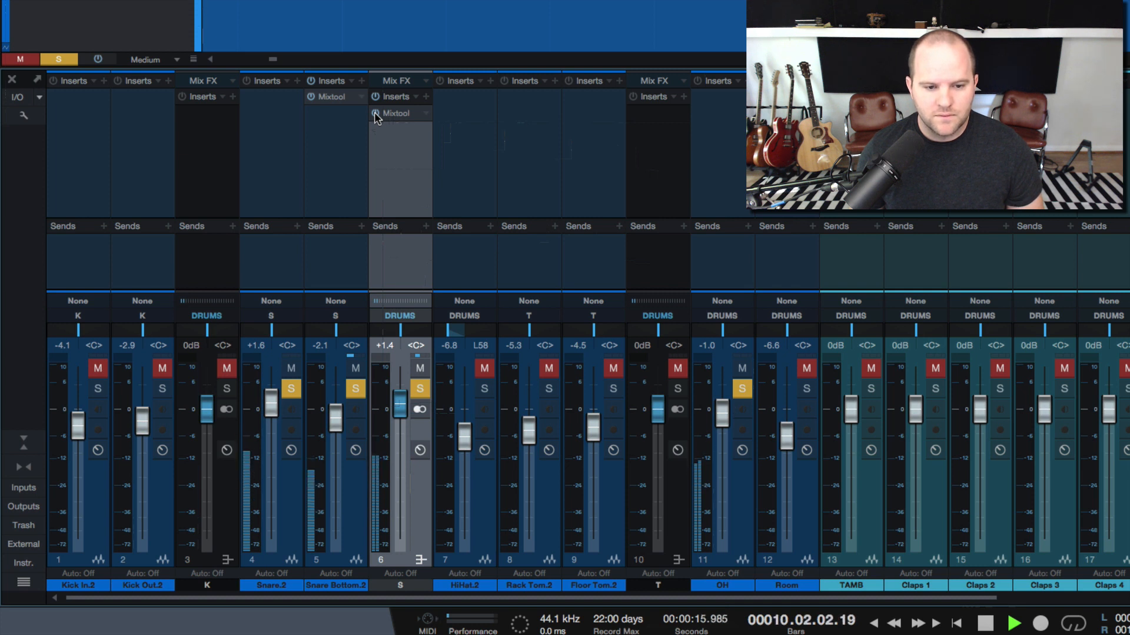
{"action": "left_click", "coordinate": [374, 111]}
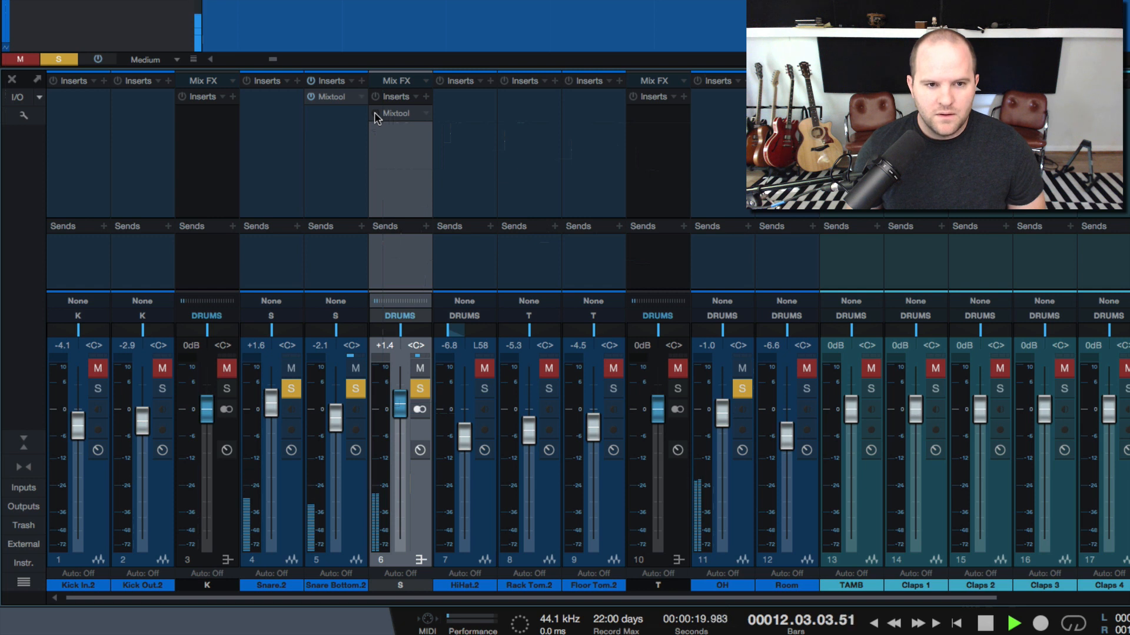
{"action": "left_click", "coordinate": [375, 112]}
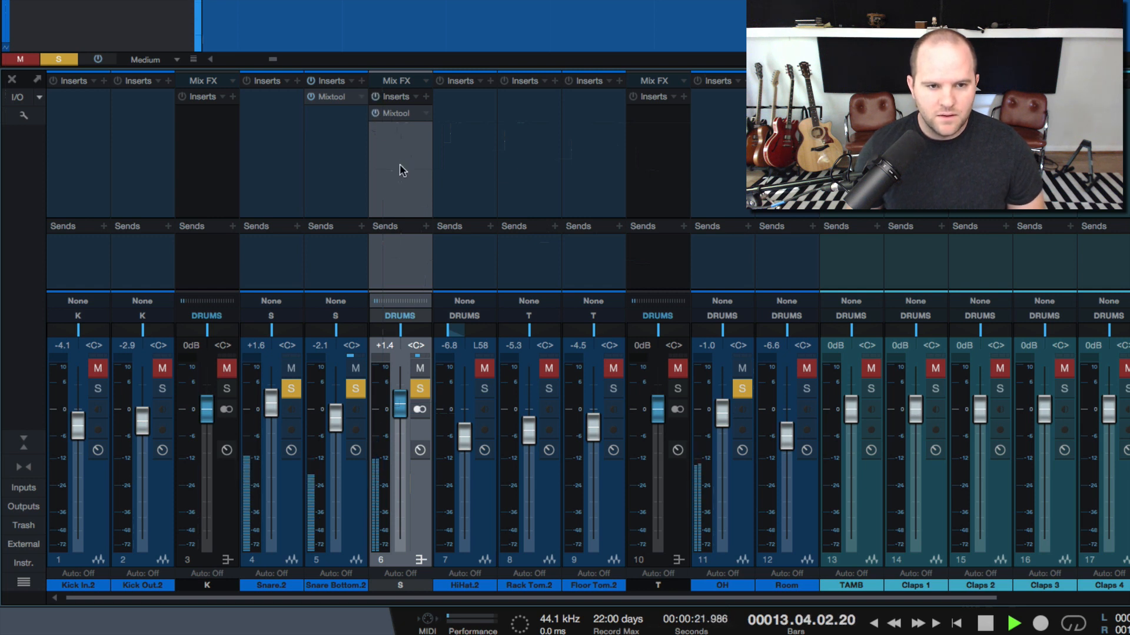
{"action": "key", "text": "space"}
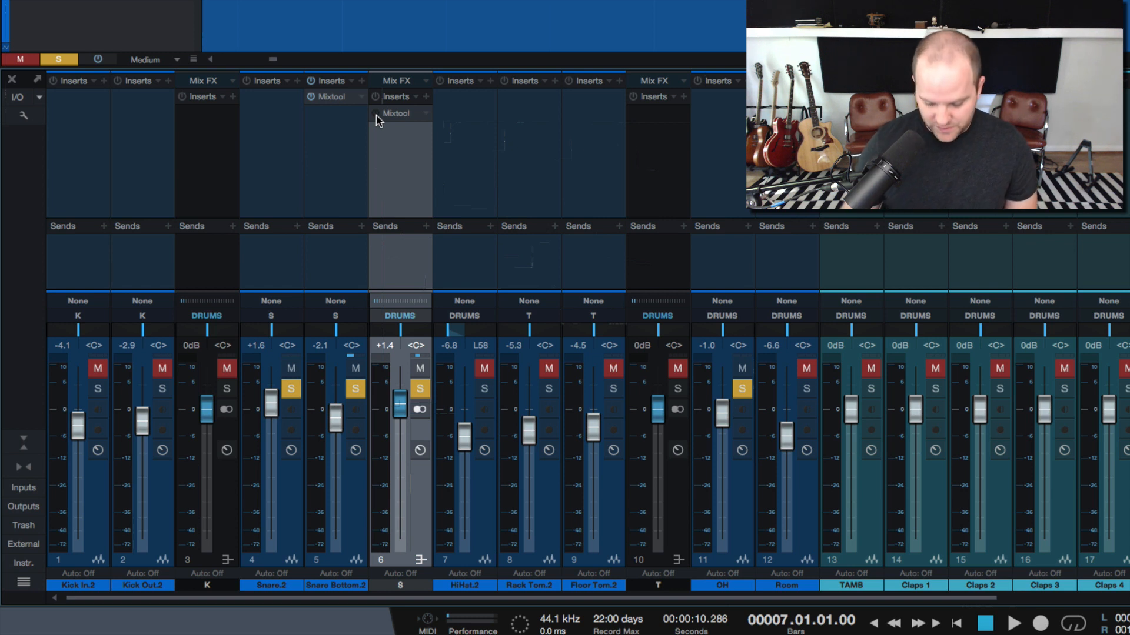
{"action": "key", "text": "space"}
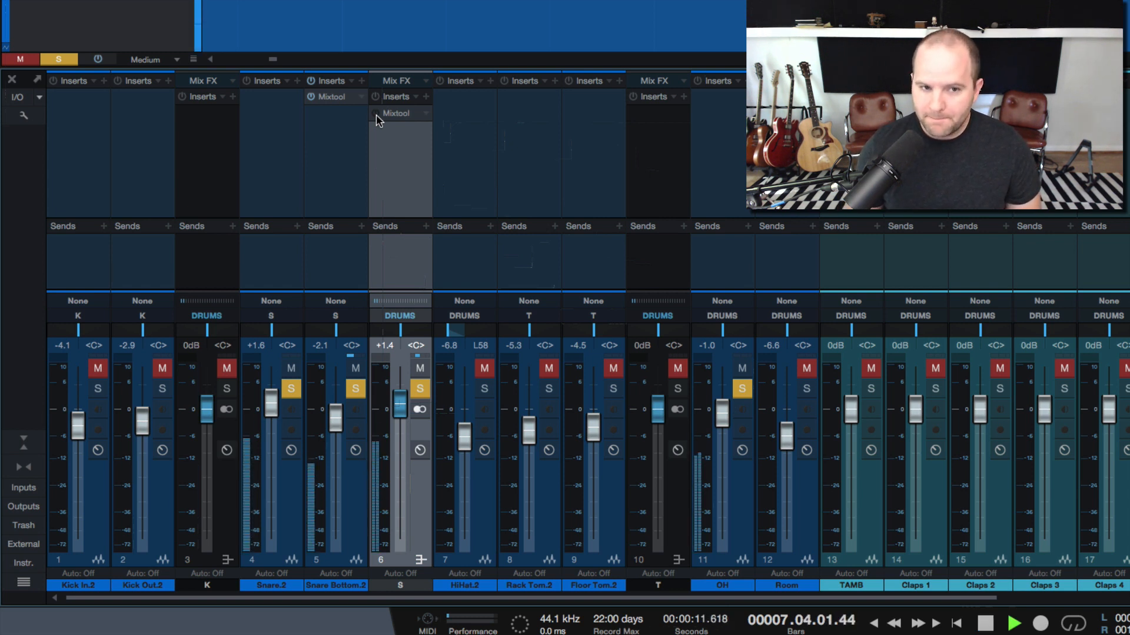
{"action": "left_click", "coordinate": [377, 116]}
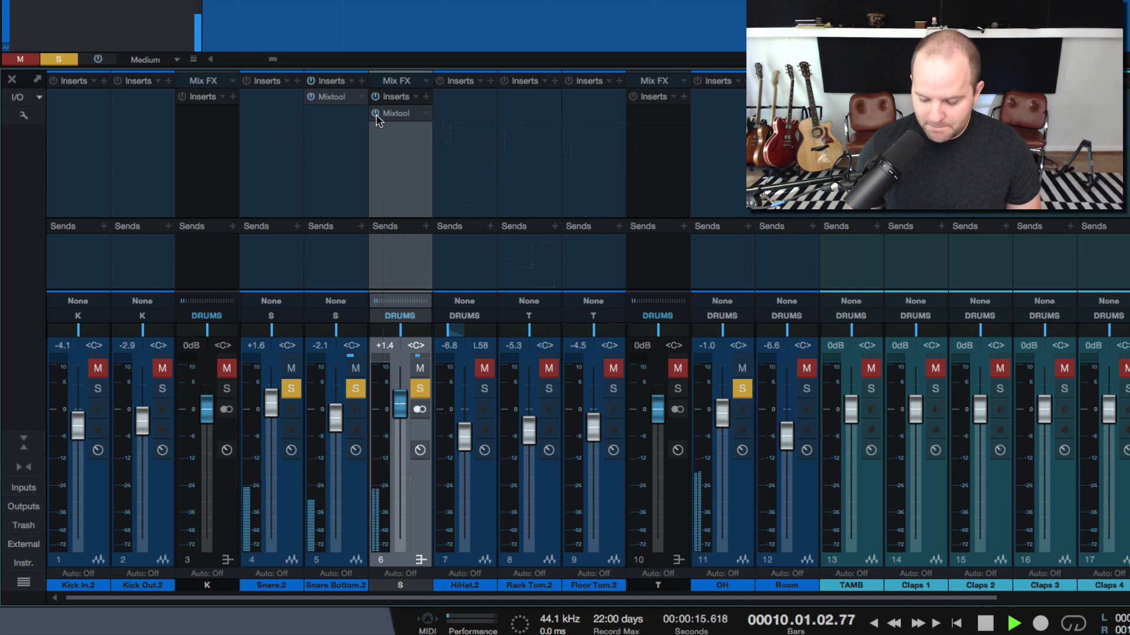
{"action": "key", "text": "space"}
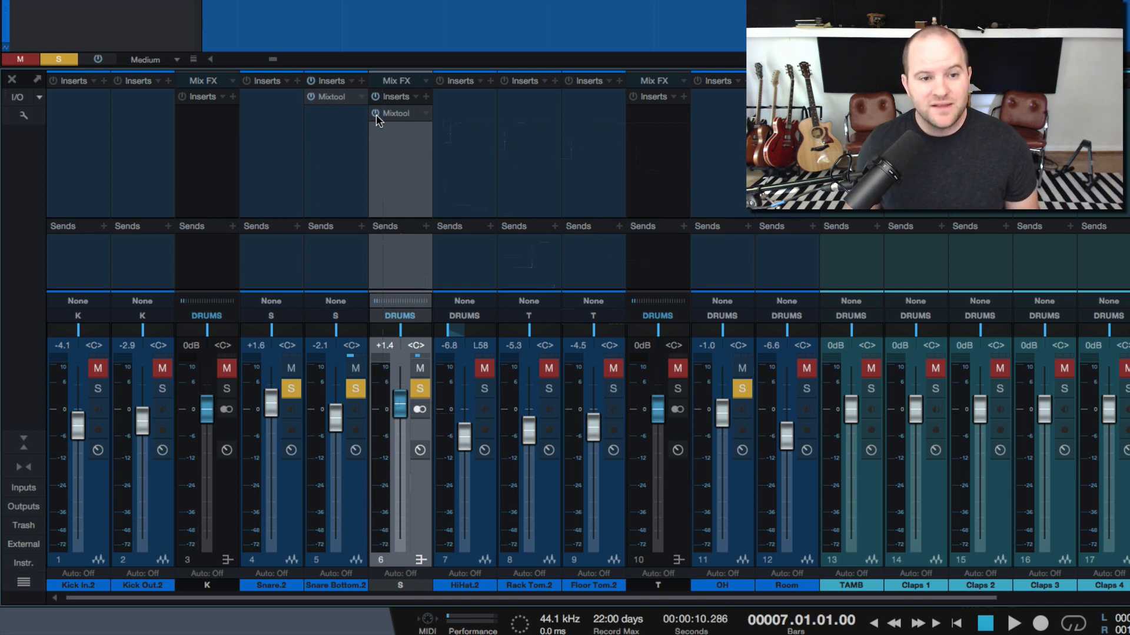
Unsolo the OH channel, solo the K bus, and play kick and snare together to compare the S bus's Mixtool on and off
{"action": "left_click", "coordinate": [742, 388]}
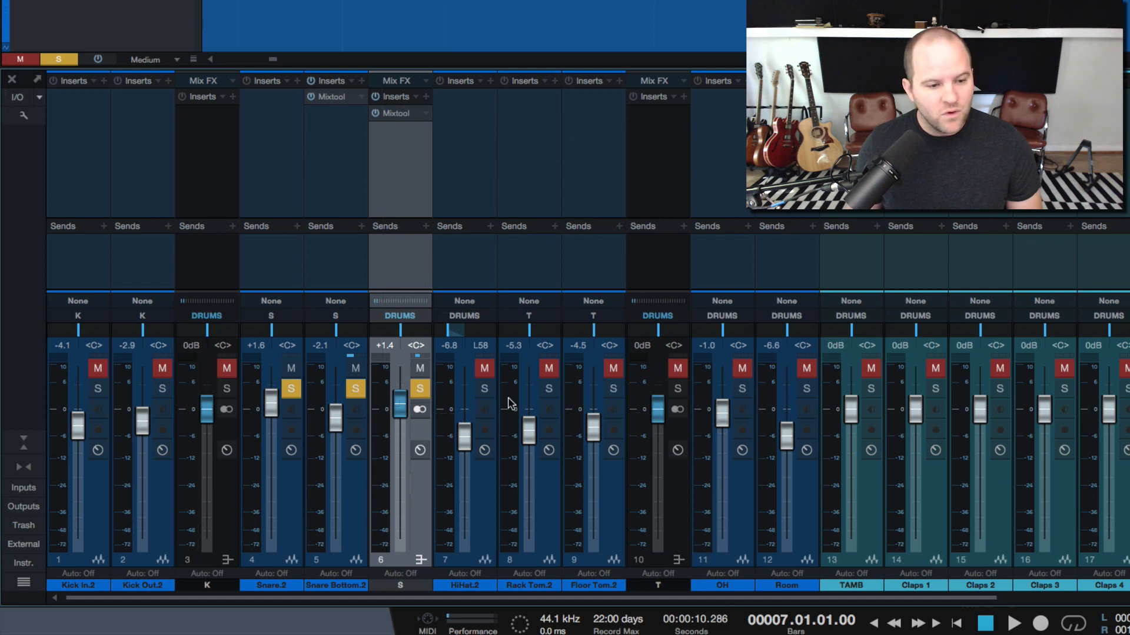
{"action": "left_click", "coordinate": [228, 389]}
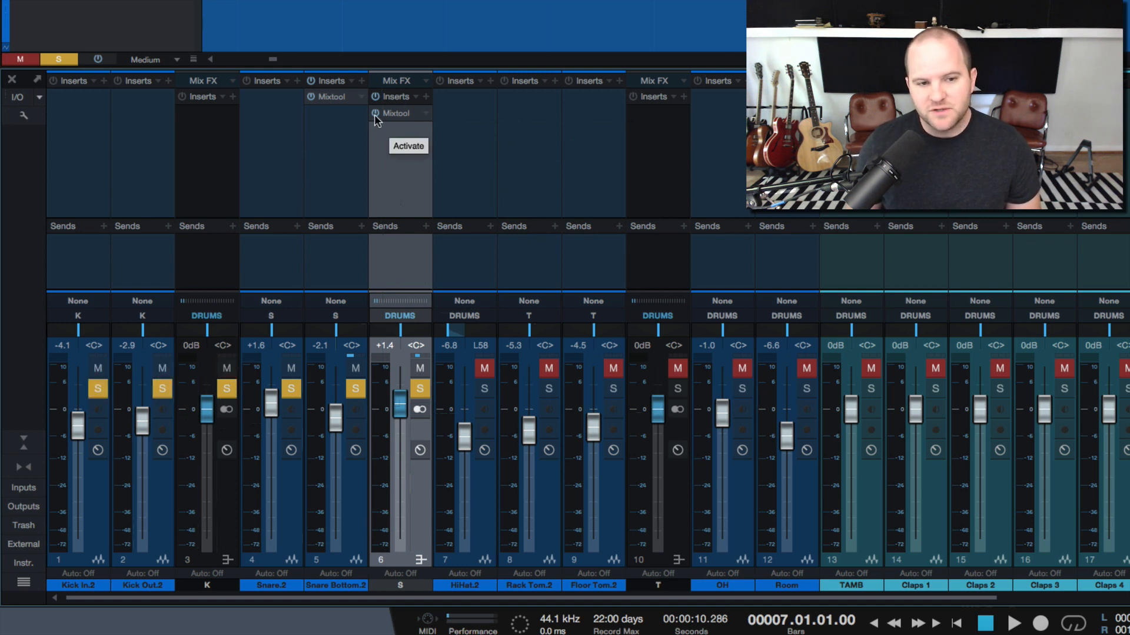
{"action": "key", "text": "space"}
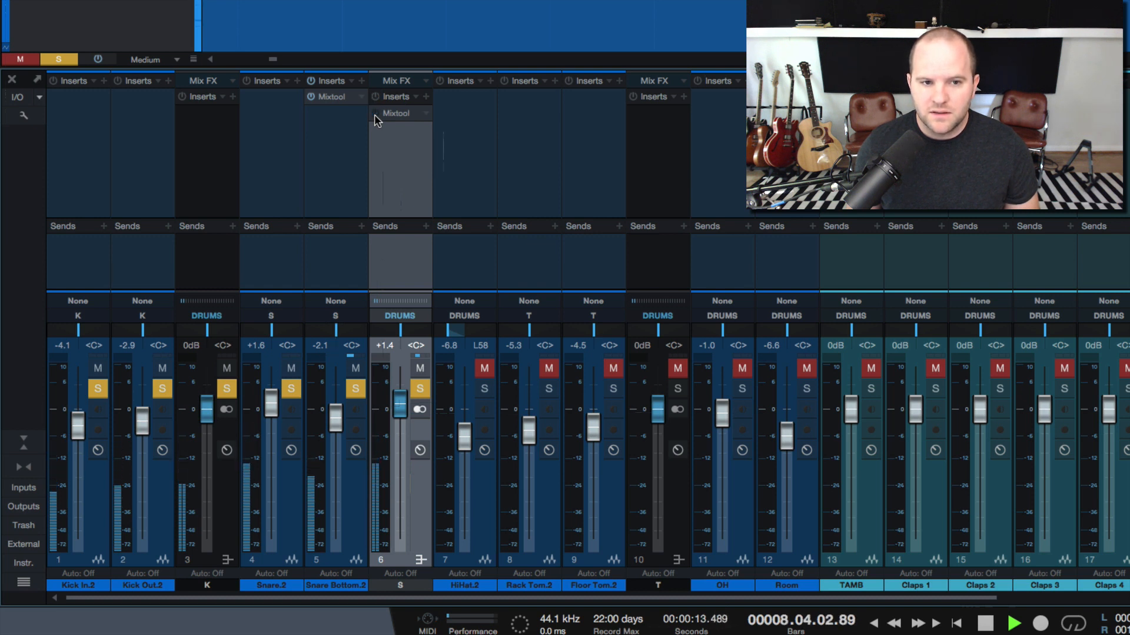
{"action": "key", "text": "space"}
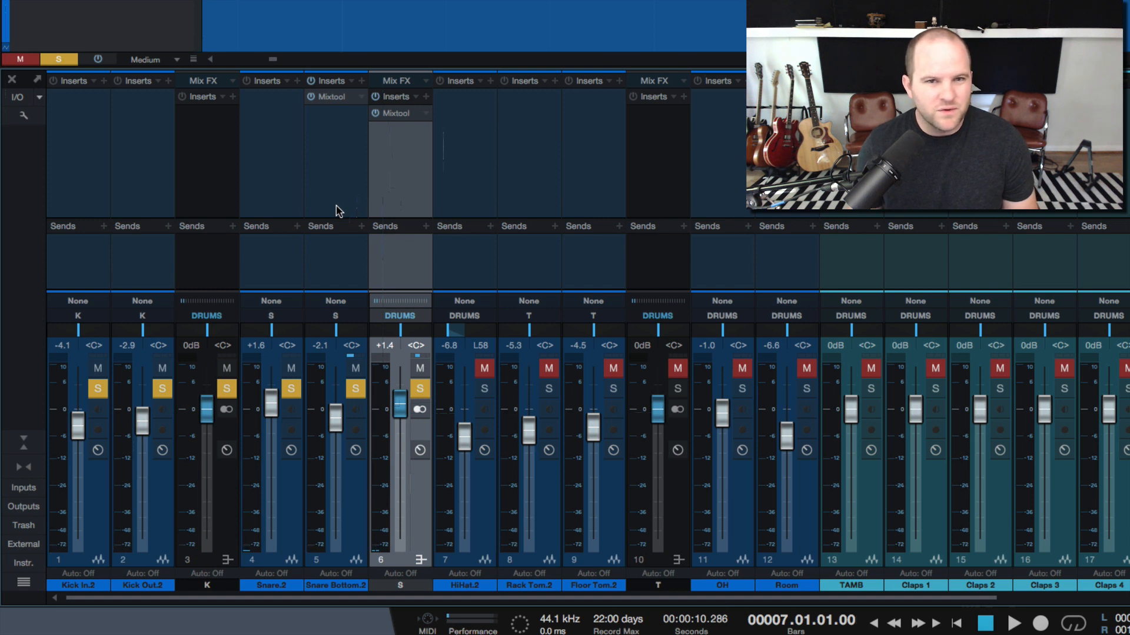
Solo the OH channel with the K and S buses and play them together to compare the S bus's Mixtool on and off
{"action": "left_click", "coordinate": [228, 389]}
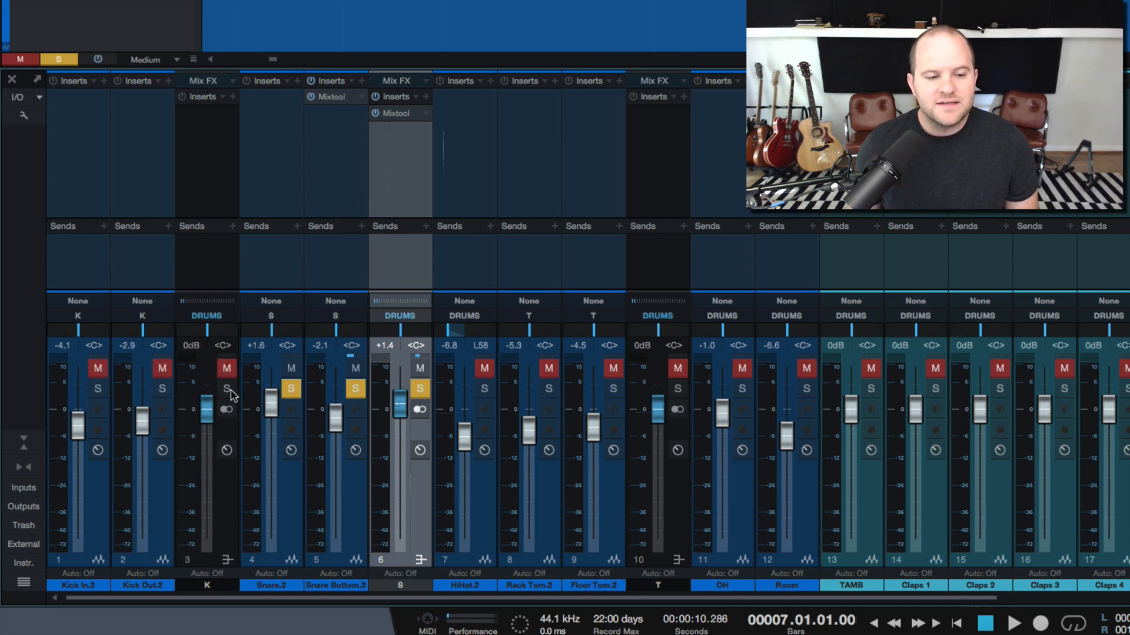
{"action": "left_click", "coordinate": [742, 389]}
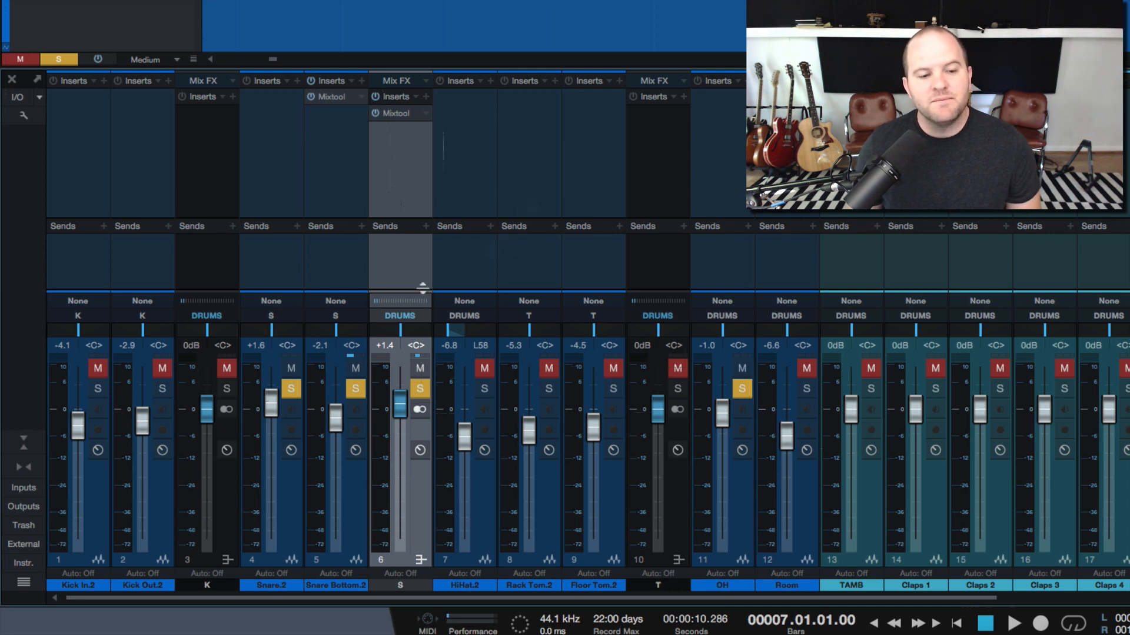
{"action": "left_click", "coordinate": [227, 388]}
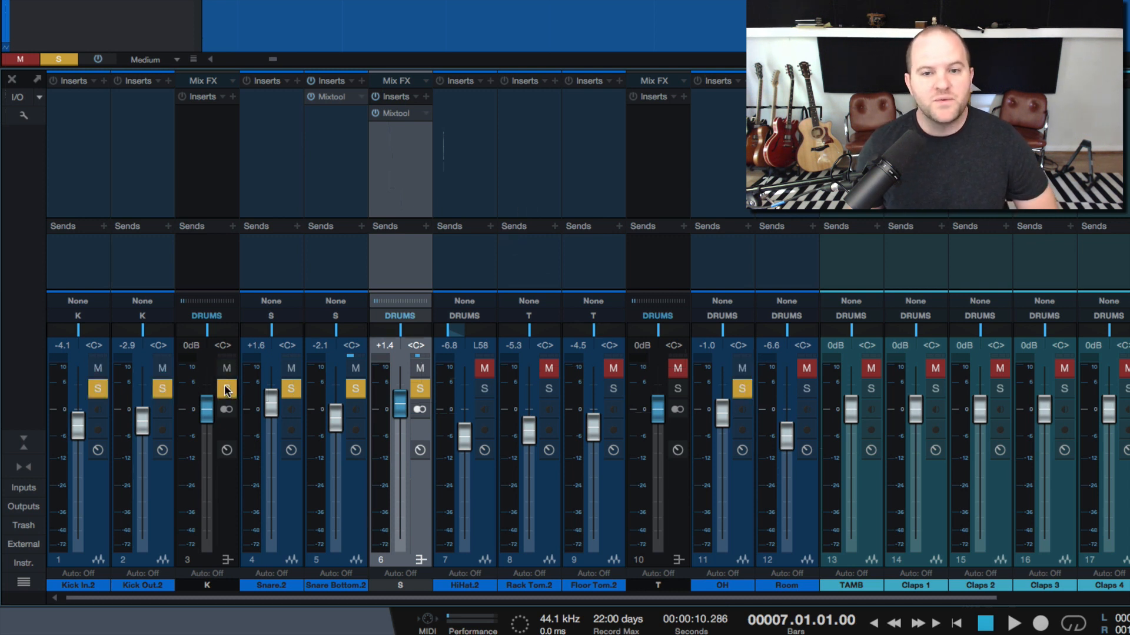
{"action": "key", "text": "space"}
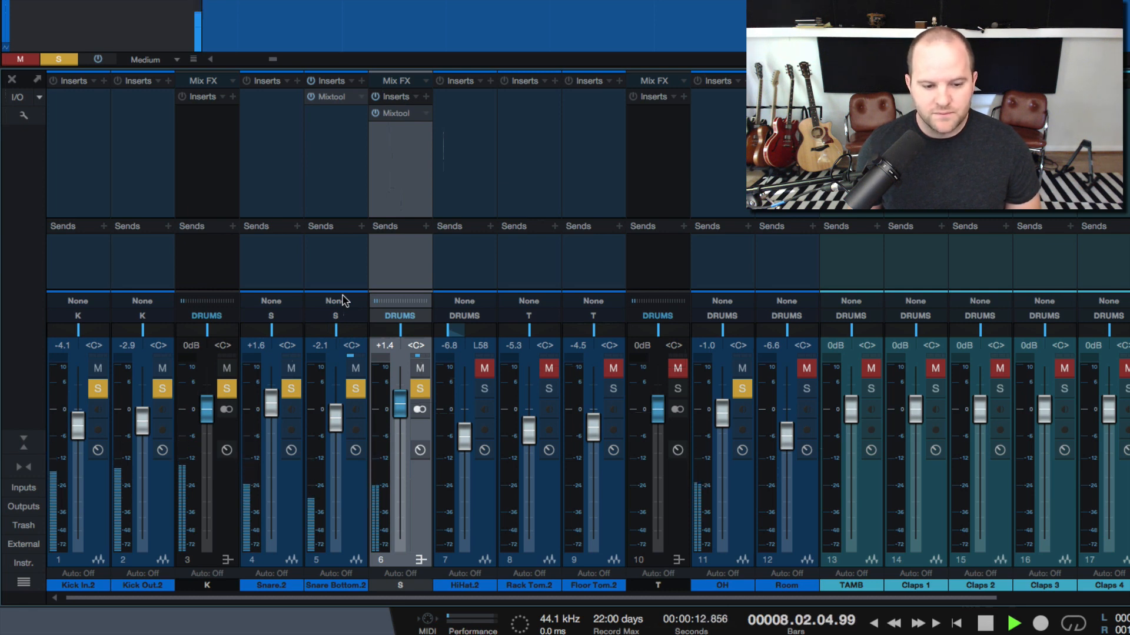
{"action": "key", "text": "space"}
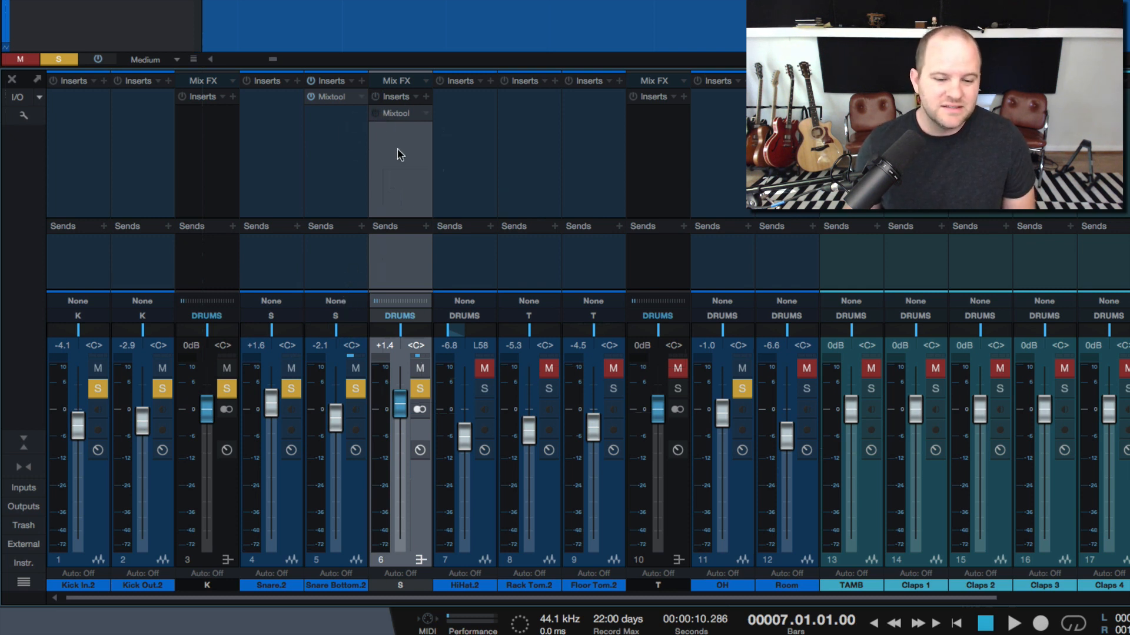
{"action": "key", "text": "space"}
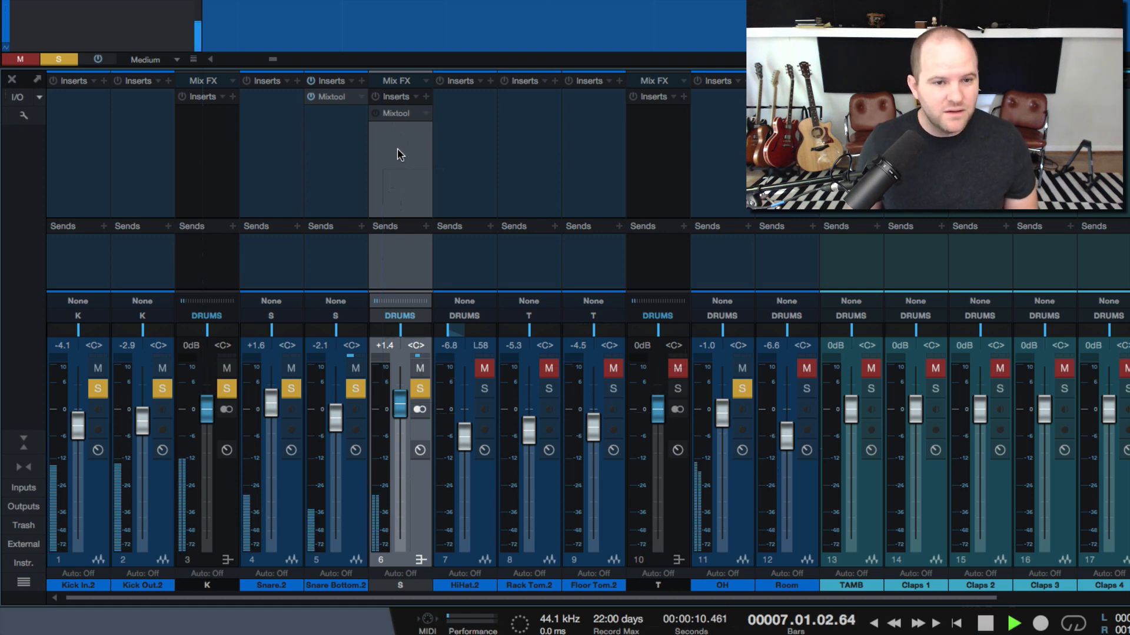
{"action": "left_click", "coordinate": [376, 114]}
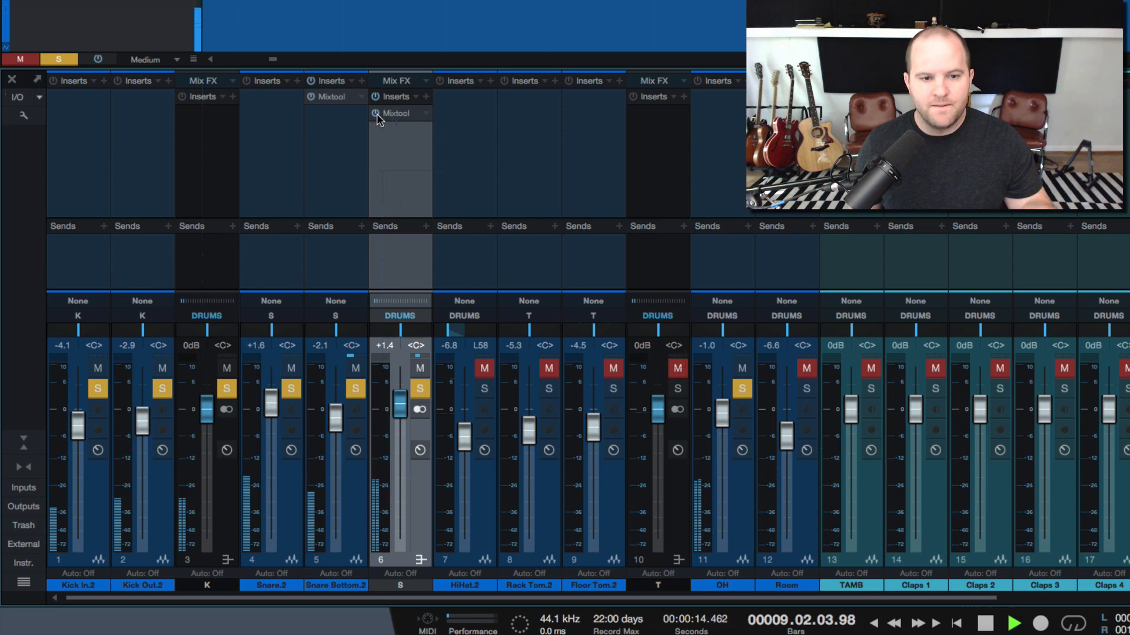
{"action": "key", "text": "space"}
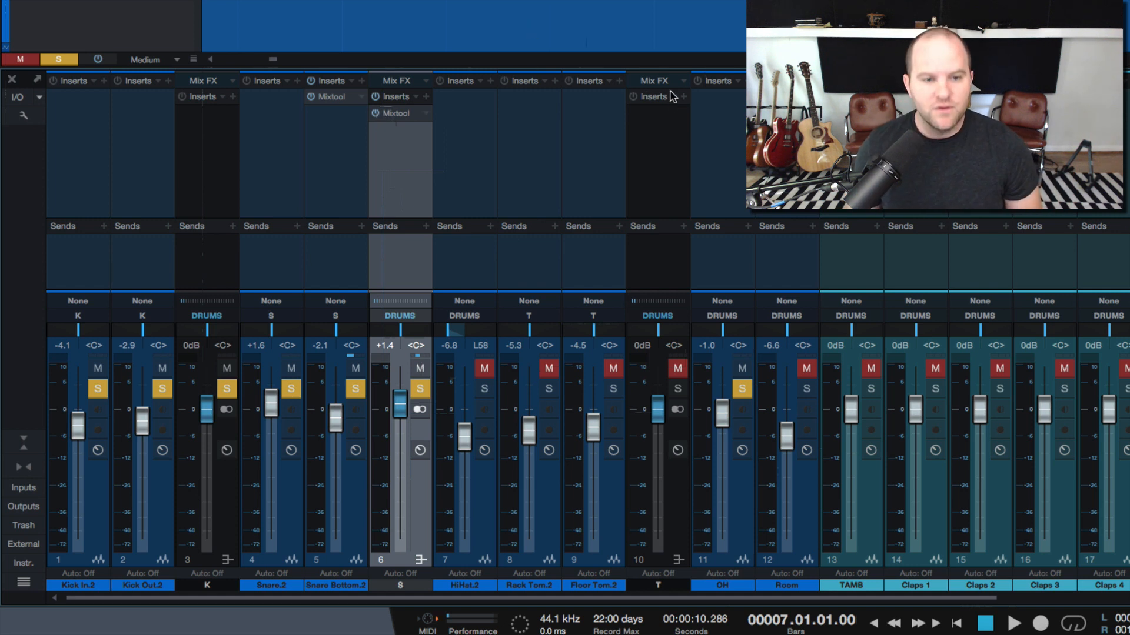
Unsolo the S bus and the OH channel, keeping only the K bus and its kick mics soloed
{"action": "left_click", "coordinate": [420, 389]}
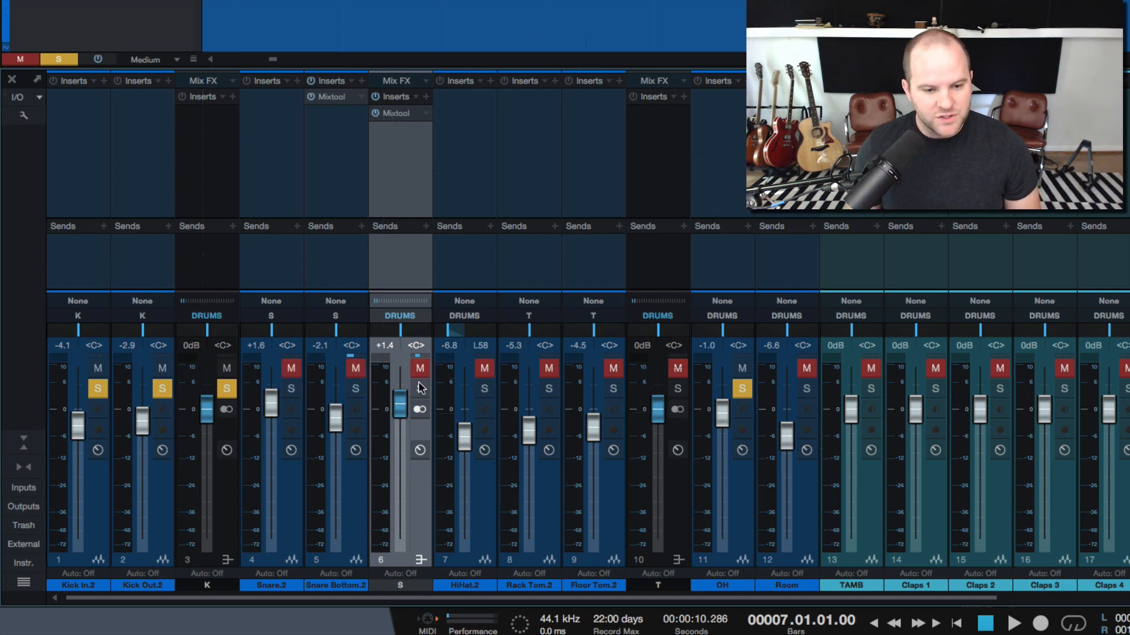
{"action": "left_click", "coordinate": [420, 388]}
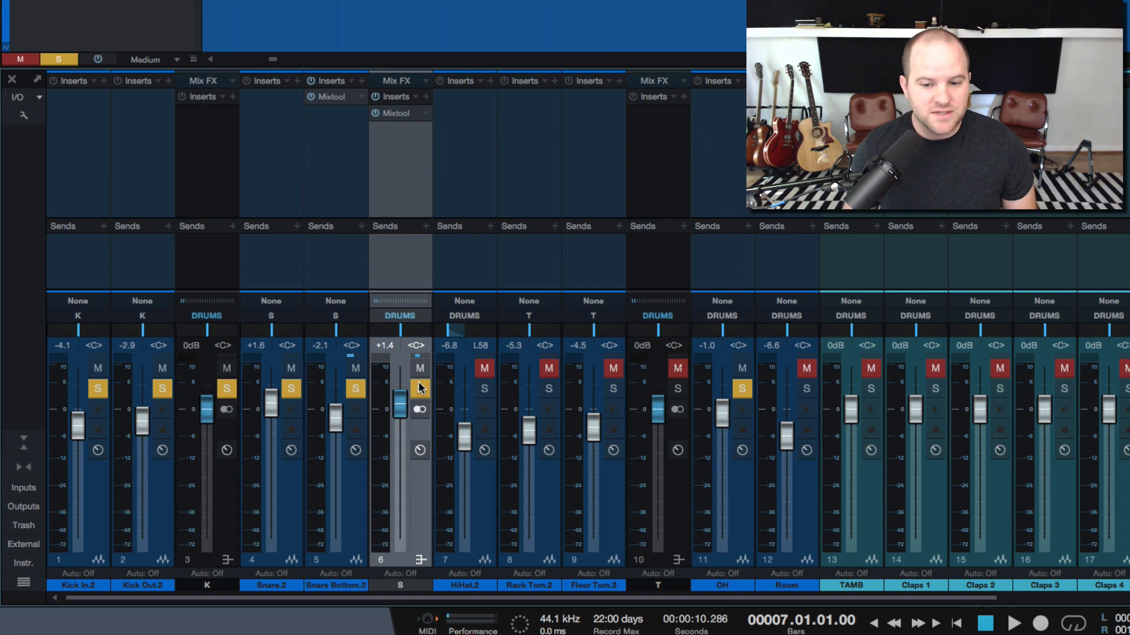
{"action": "left_click", "coordinate": [741, 388]}
{"action": "left_click", "coordinate": [419, 390]}
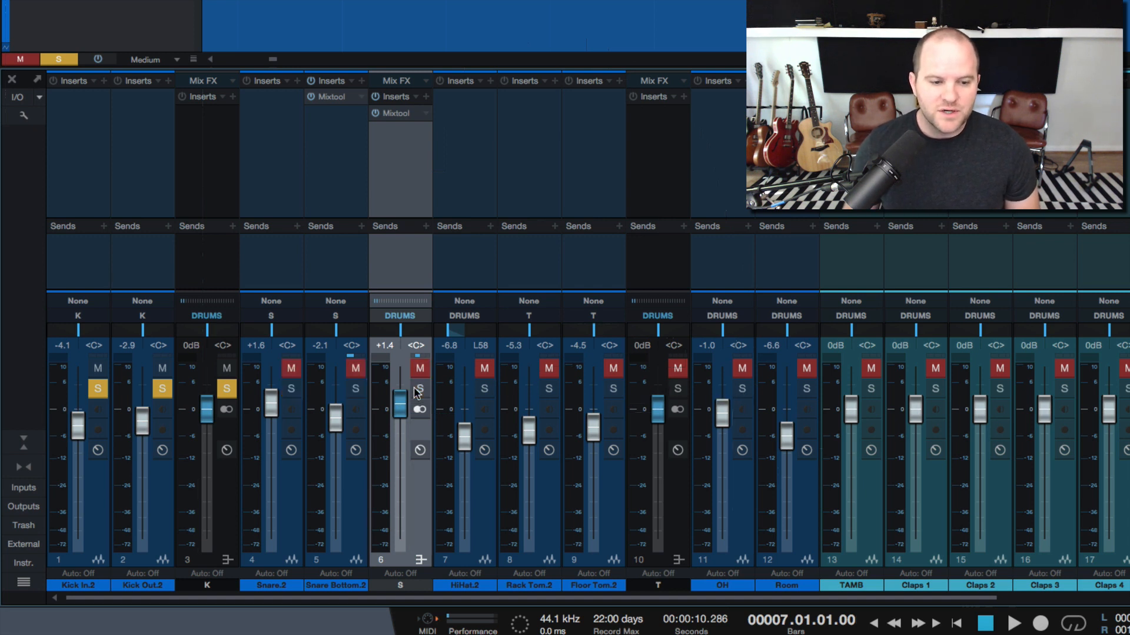
{"action": "left_click", "coordinate": [219, 388]}
{"action": "left_click", "coordinate": [219, 389]}
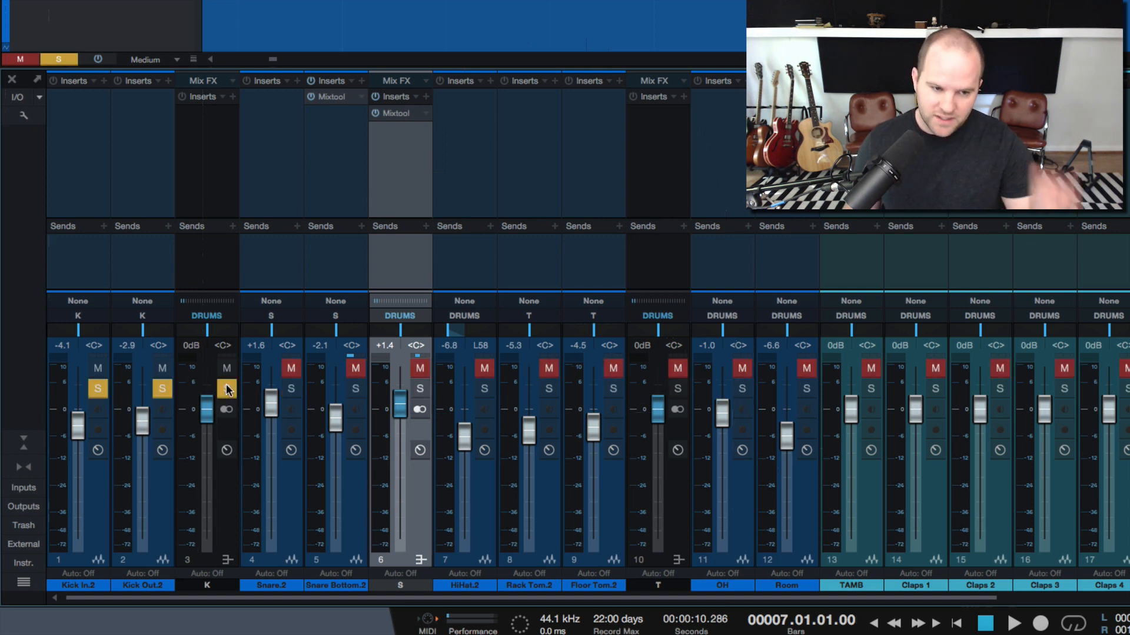
Solo the Room channel and copy the S bus's Phase Invert Mixtool onto it, closing the plug-in window
{"action": "left_click", "coordinate": [806, 389]}
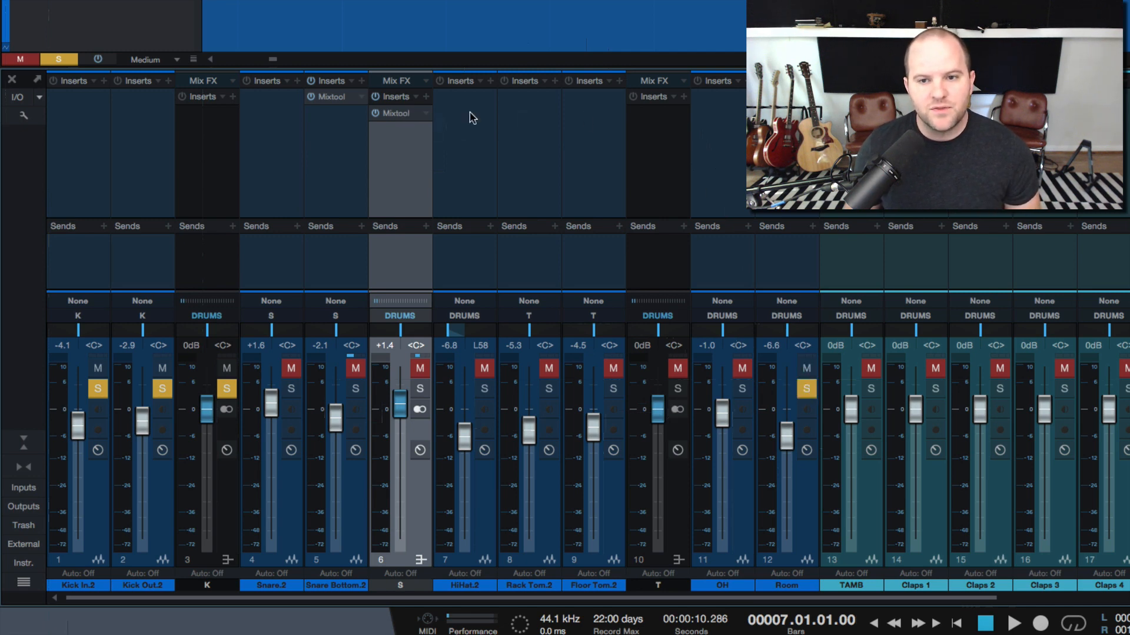
{"action": "left_click", "coordinate": [395, 113]}
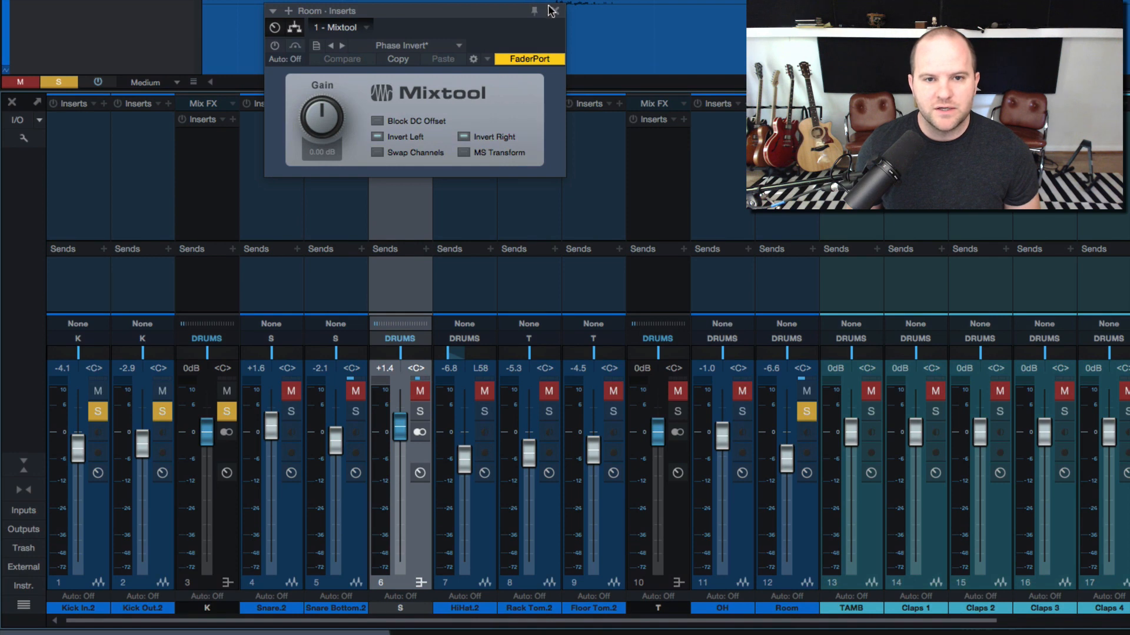
{"action": "left_click", "coordinate": [553, 23]}
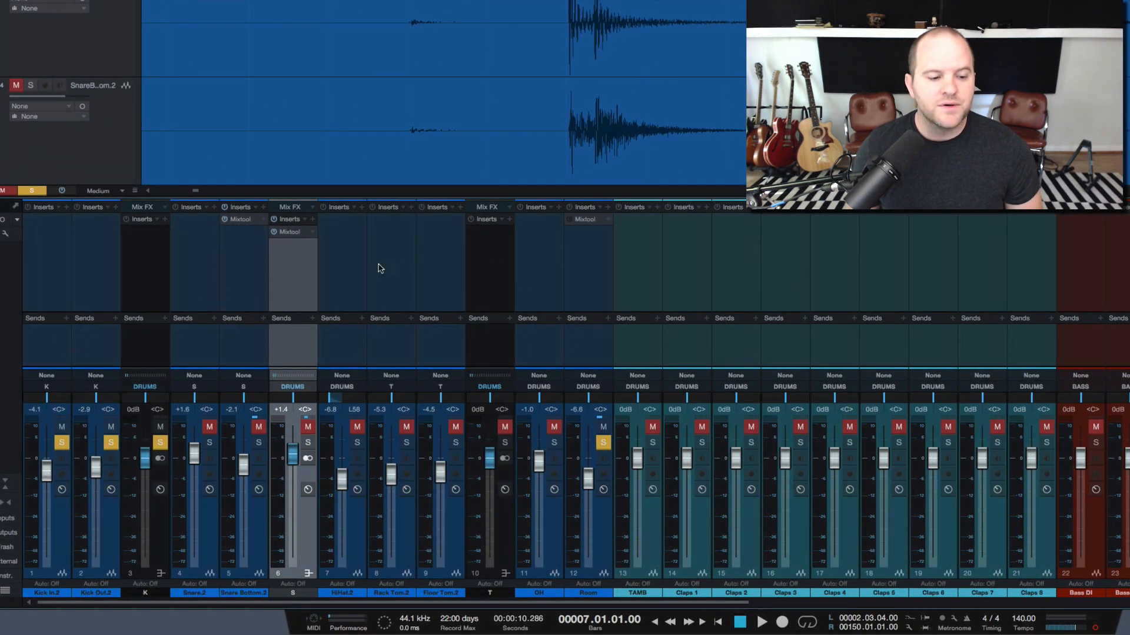
Play the kick with the room mic, raise the Room fader to -3.3 dB, and compare Room's Mixtool on and off
{"action": "key", "text": "space"}
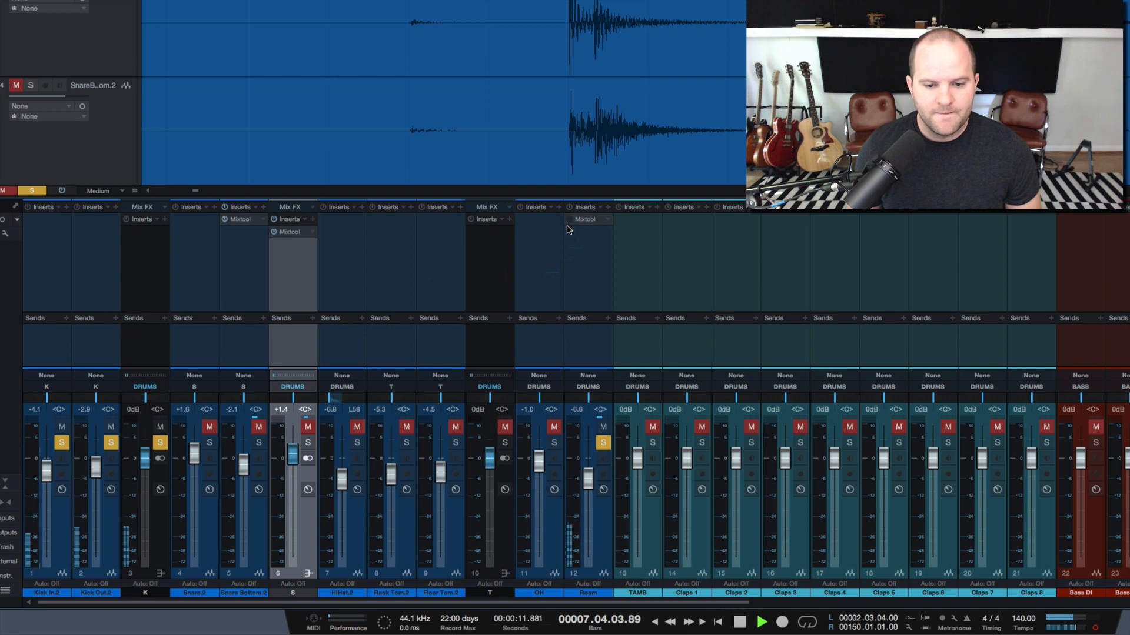
{"action": "left_click_drag", "start_coordinate": [588, 479], "coordinate": [588, 469]}
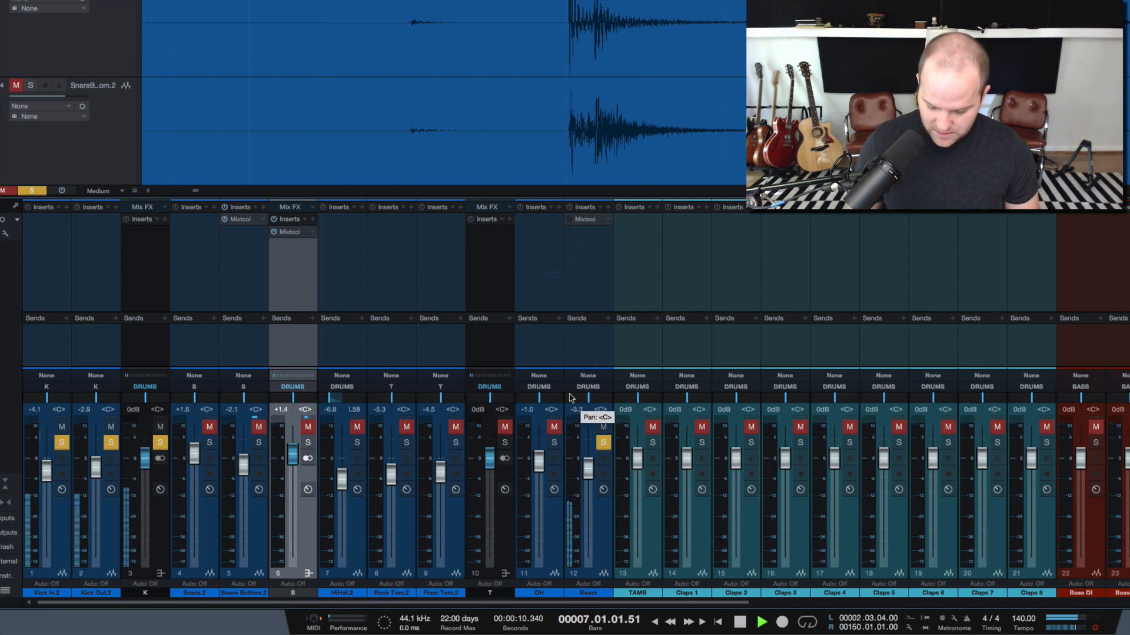
{"action": "left_click", "coordinate": [569, 221]}
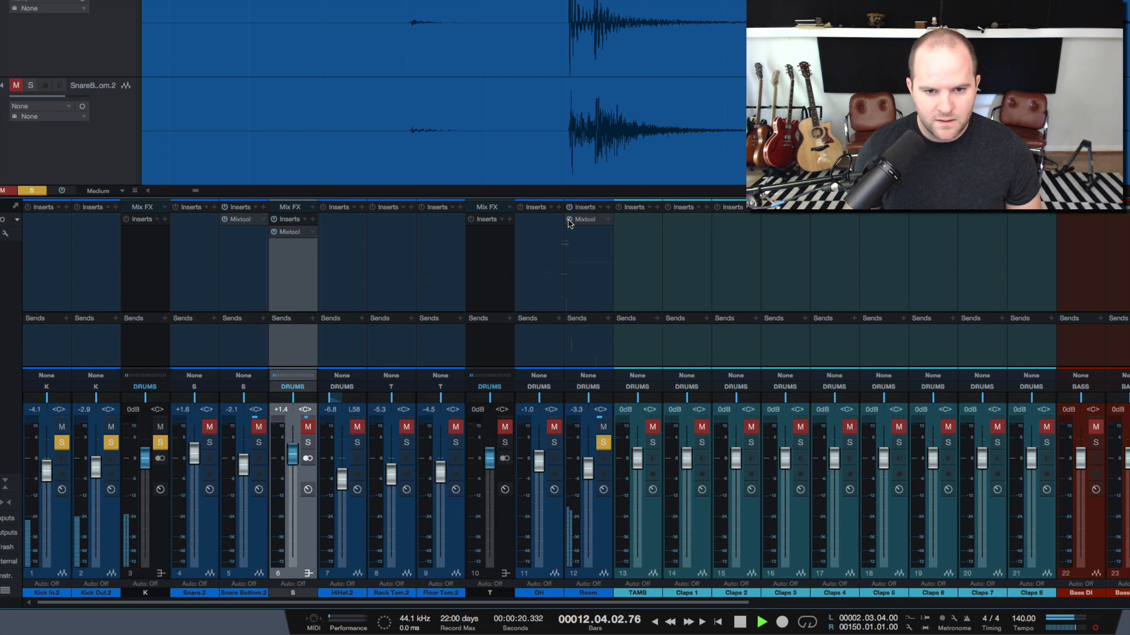
{"action": "key", "text": "space"}
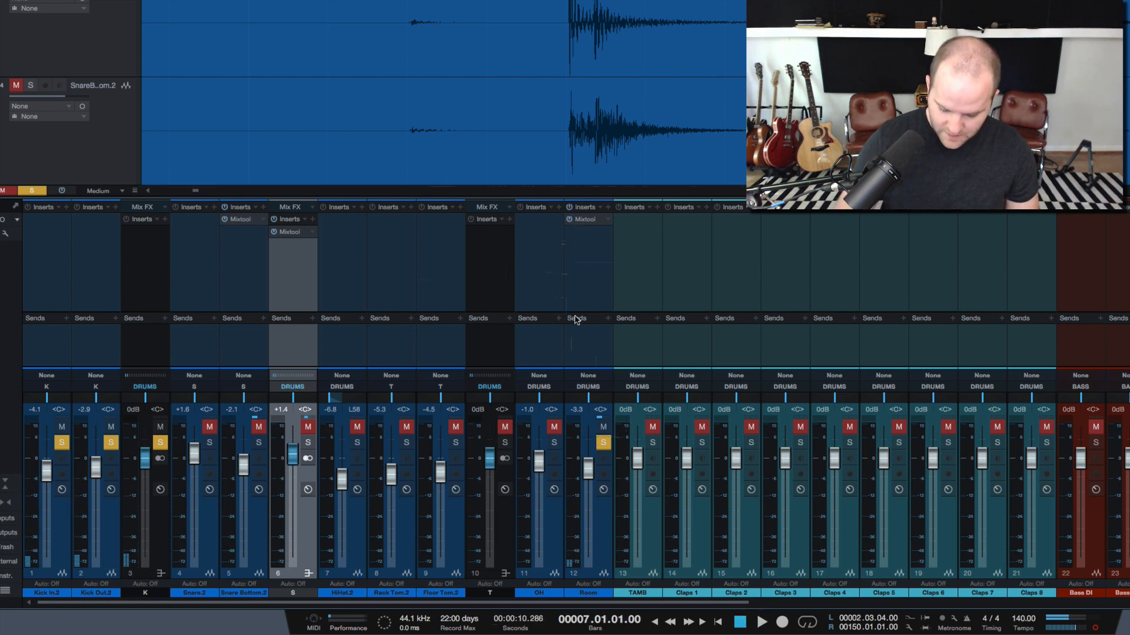
Solo the S bus instead of the K bus and play the snare with the room mic to compare Room's Mixtool on and off
{"action": "left_click", "coordinate": [160, 441]}
{"action": "left_click", "coordinate": [308, 442]}
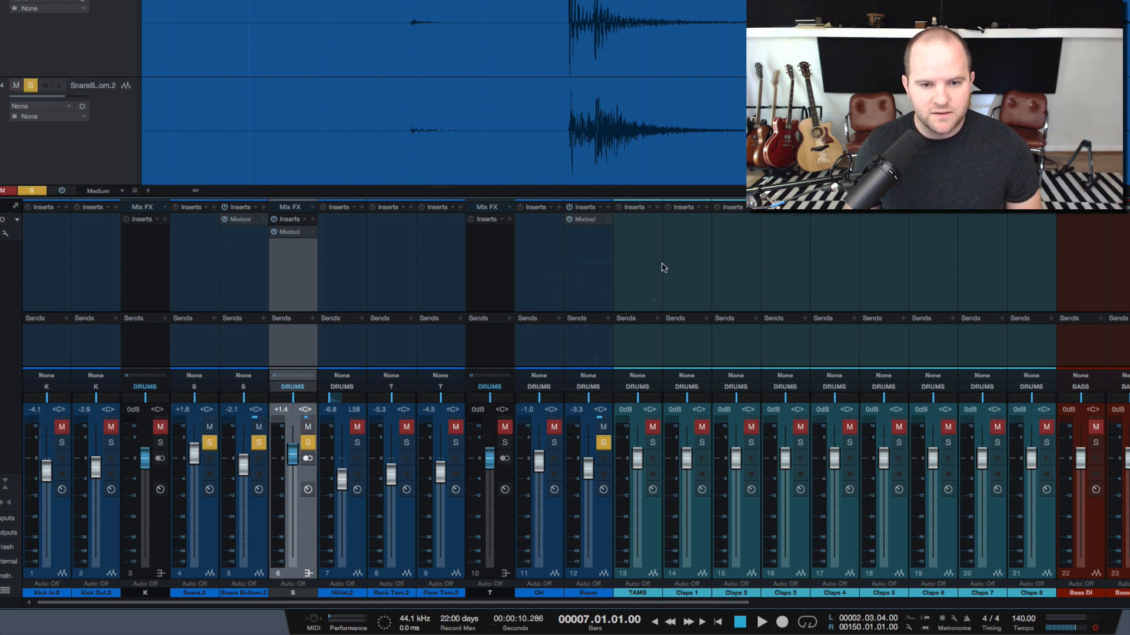
{"action": "key", "text": "space"}
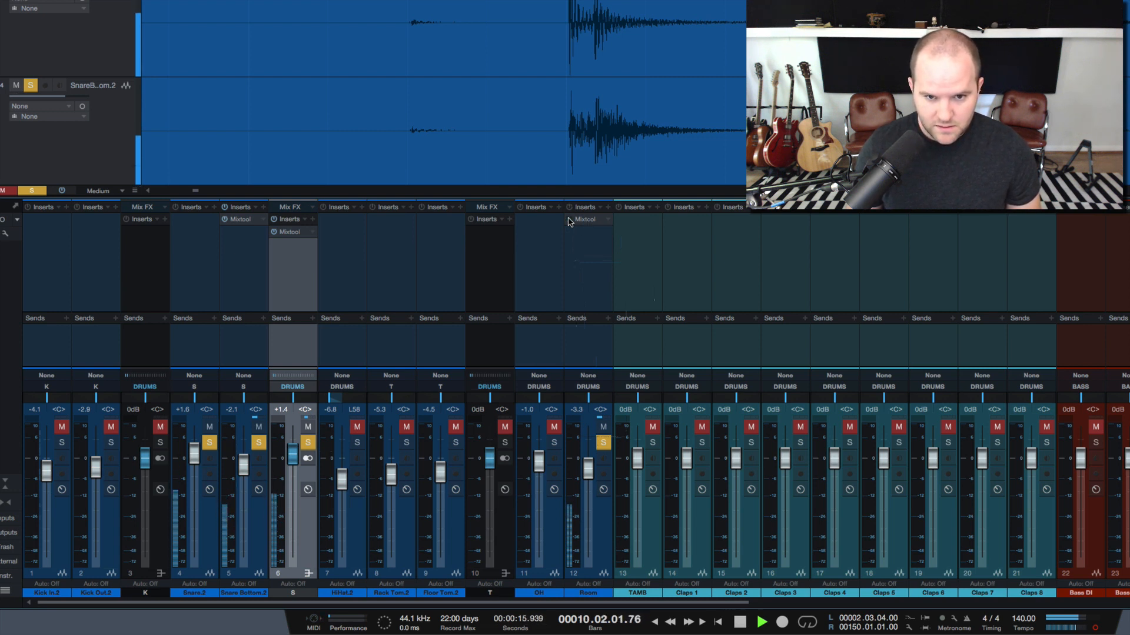
{"action": "key", "text": "space"}
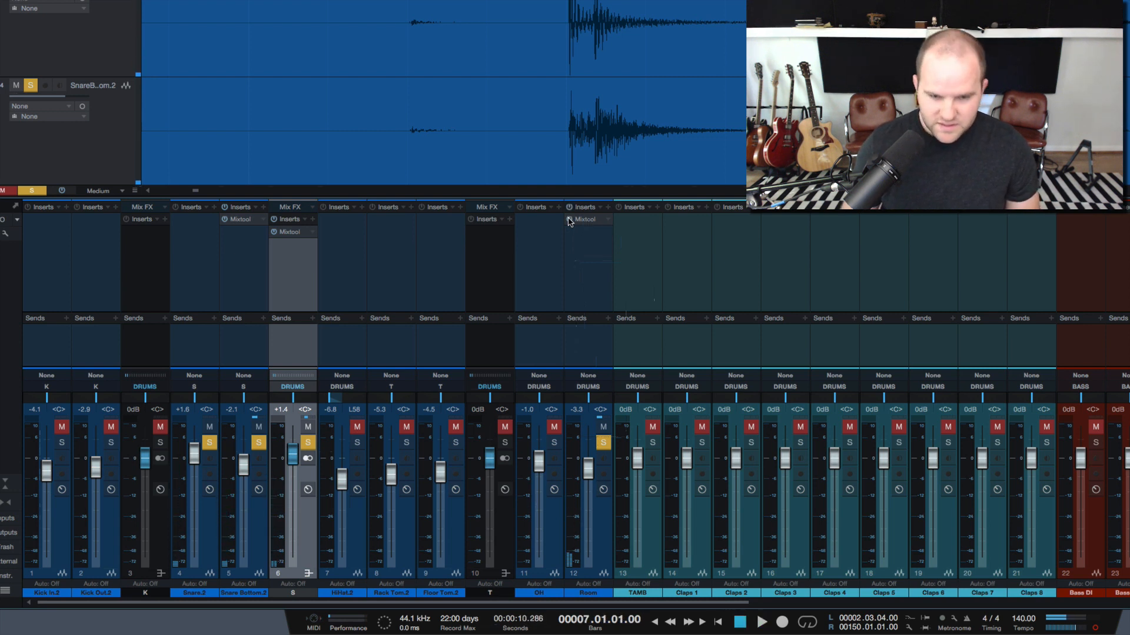
Clear all solos, play the full kit, and lower the Room fader to -6.0 dB and the T bus fader to -2.9 dB
{"action": "left_click", "coordinate": [160, 443]}
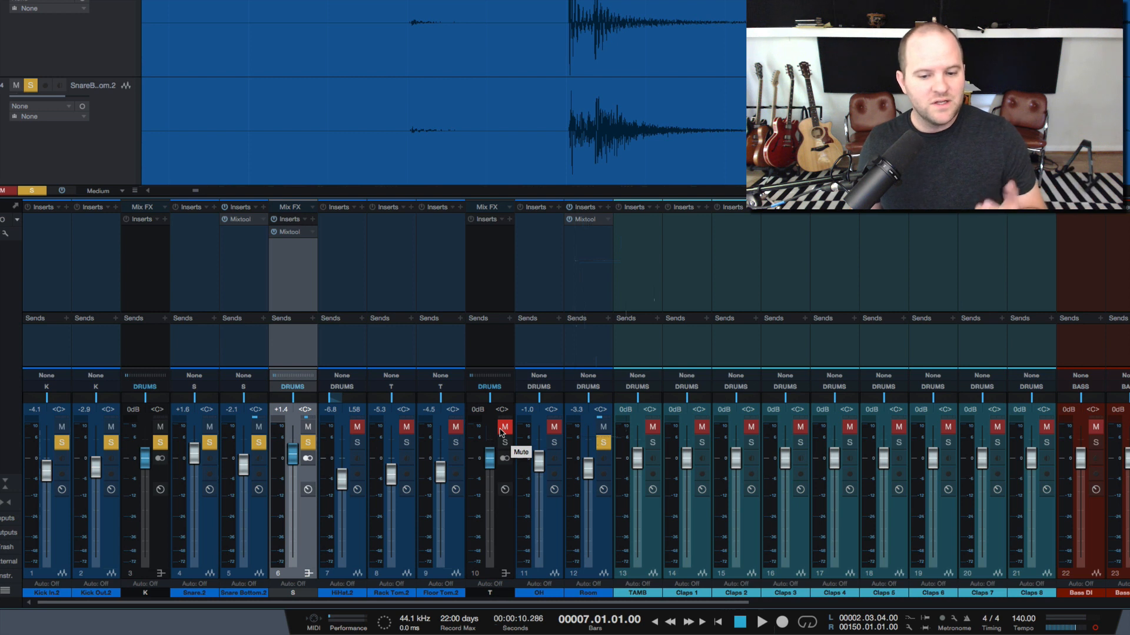
{"action": "key", "text": "shift+s"}
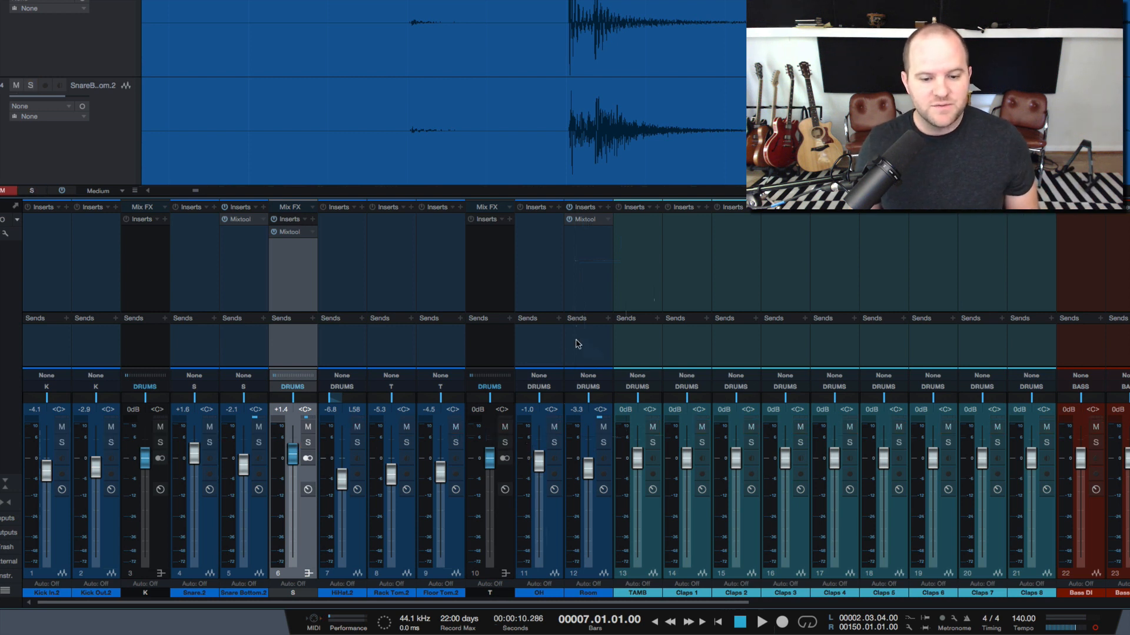
{"action": "left_click_drag", "start_coordinate": [586, 465], "coordinate": [587, 474]}
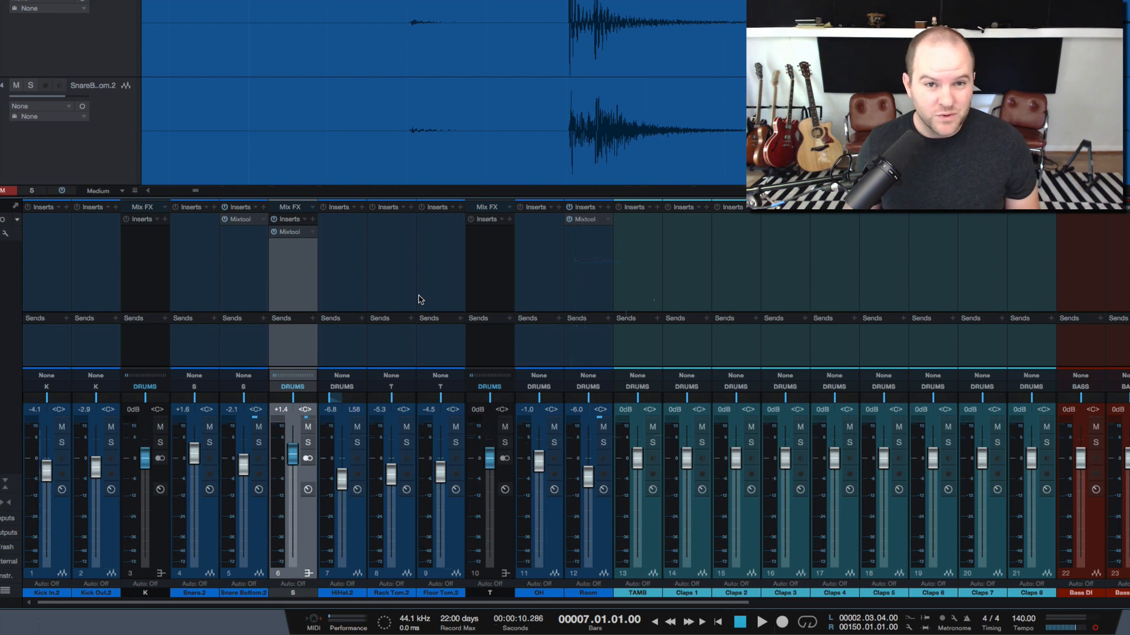
{"action": "key", "text": "space"}
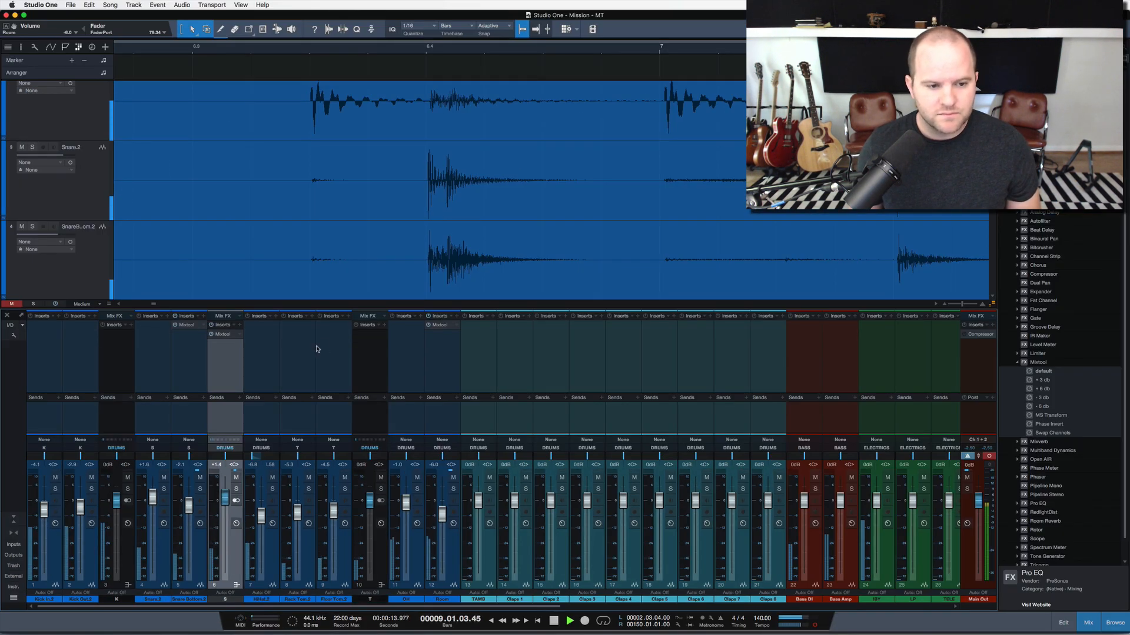
{"action": "key", "text": "space"}
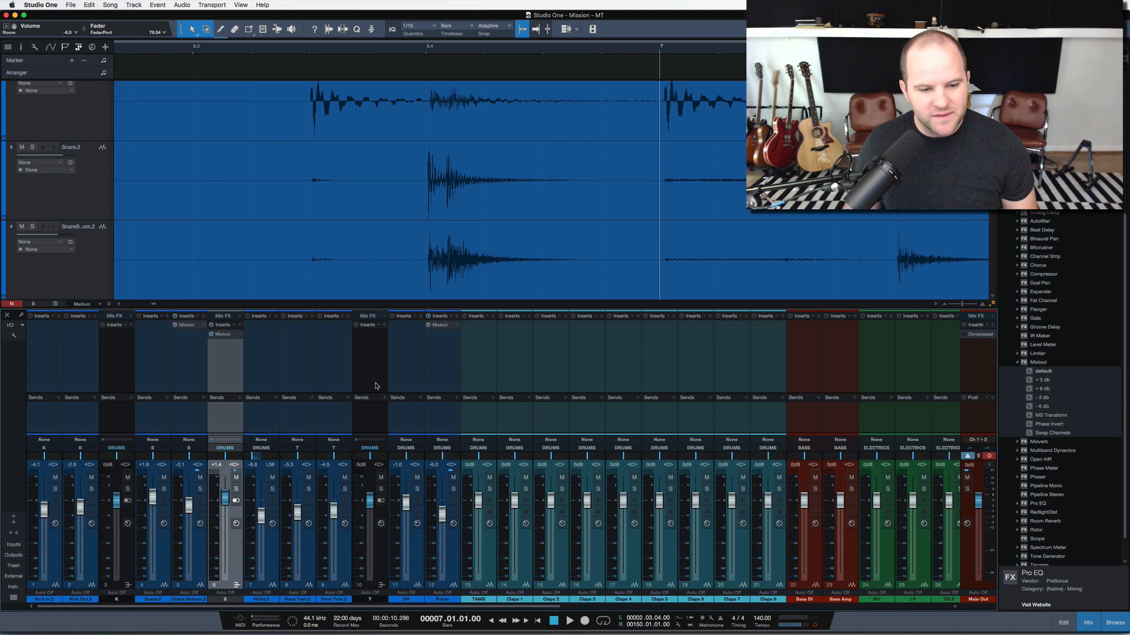
{"action": "left_click_drag", "start_coordinate": [370, 503], "coordinate": [370, 510]}
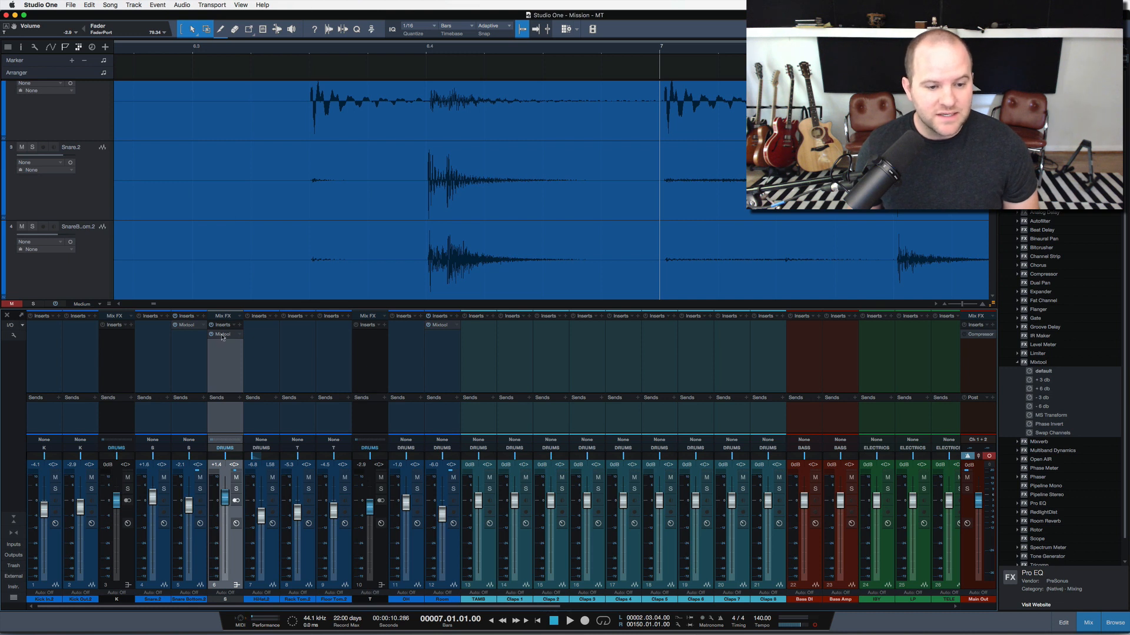
Copy the S bus's Phase Invert Mixtool onto the T bus and solo the K and T buses
{"action": "left_click_drag", "start_coordinate": [223, 337], "coordinate": [367, 336]}
{"action": "left_click", "coordinate": [128, 489]}
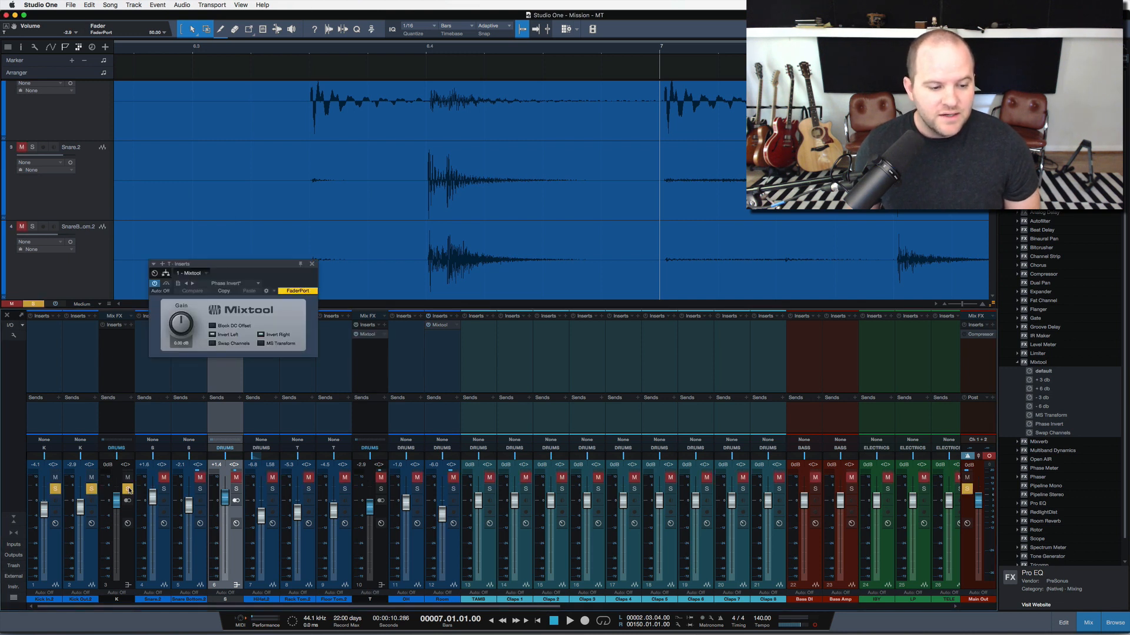
{"action": "left_click", "coordinate": [382, 489]}
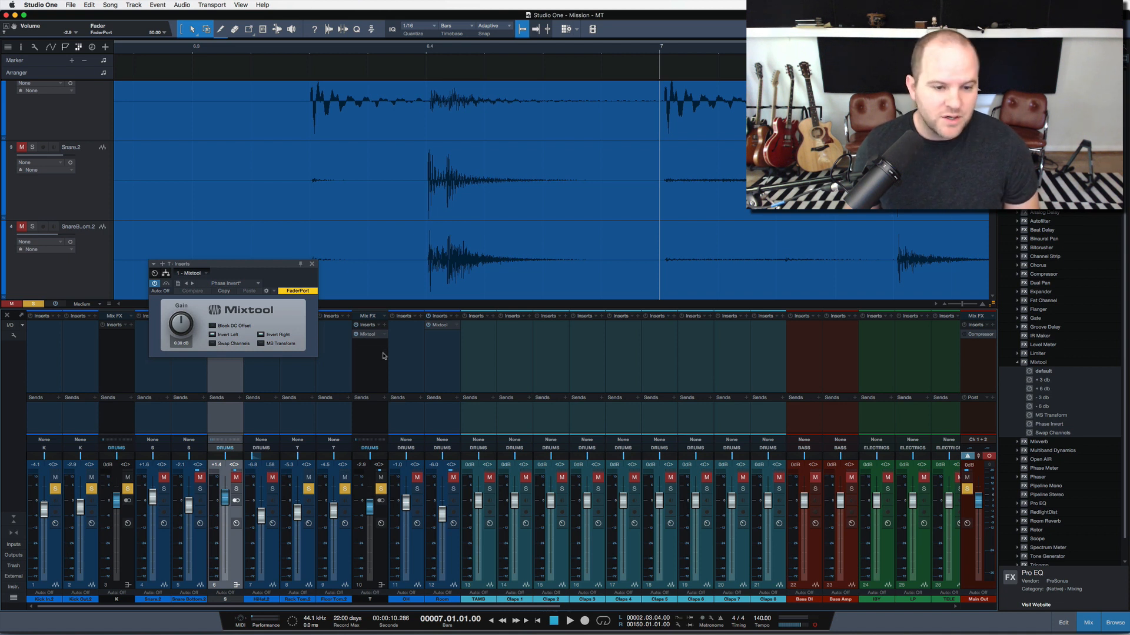
Play the kick and toms together and compare the T bus's Mixtool on and off
{"action": "key", "text": "space"}
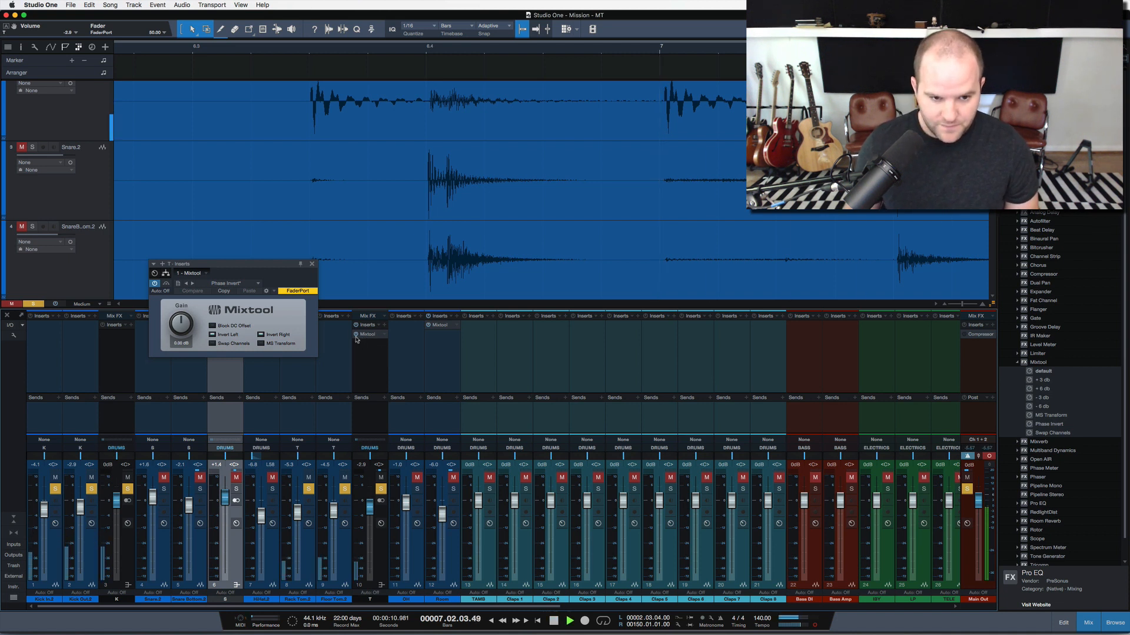
{"action": "left_click", "coordinate": [356, 334]}
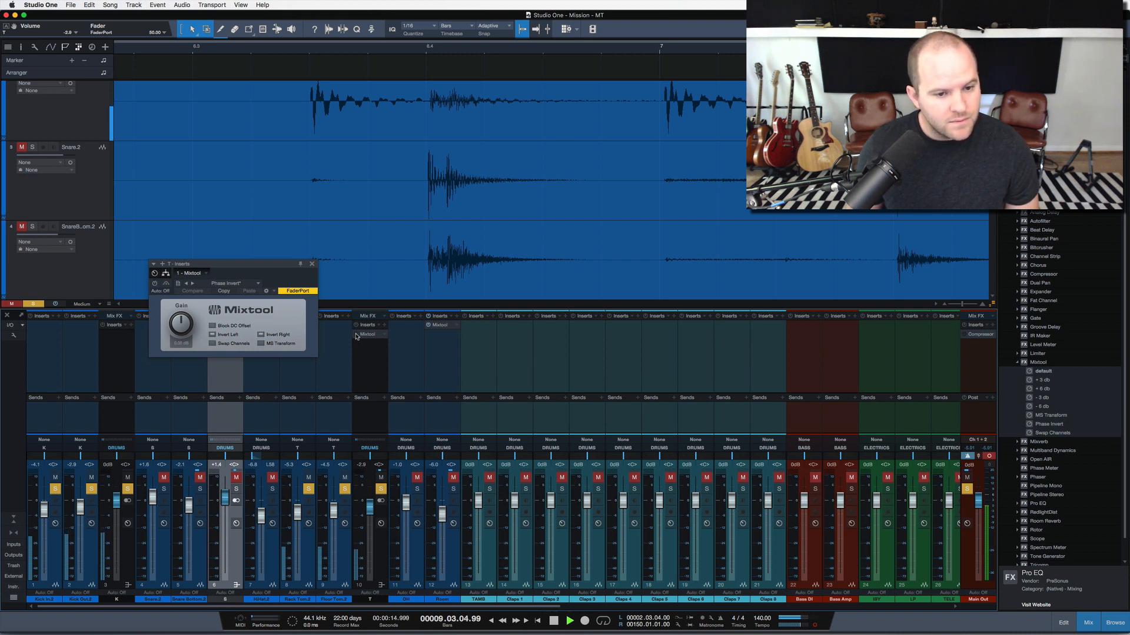
{"action": "left_click", "coordinate": [356, 335]}
{"action": "left_click", "coordinate": [356, 335]}
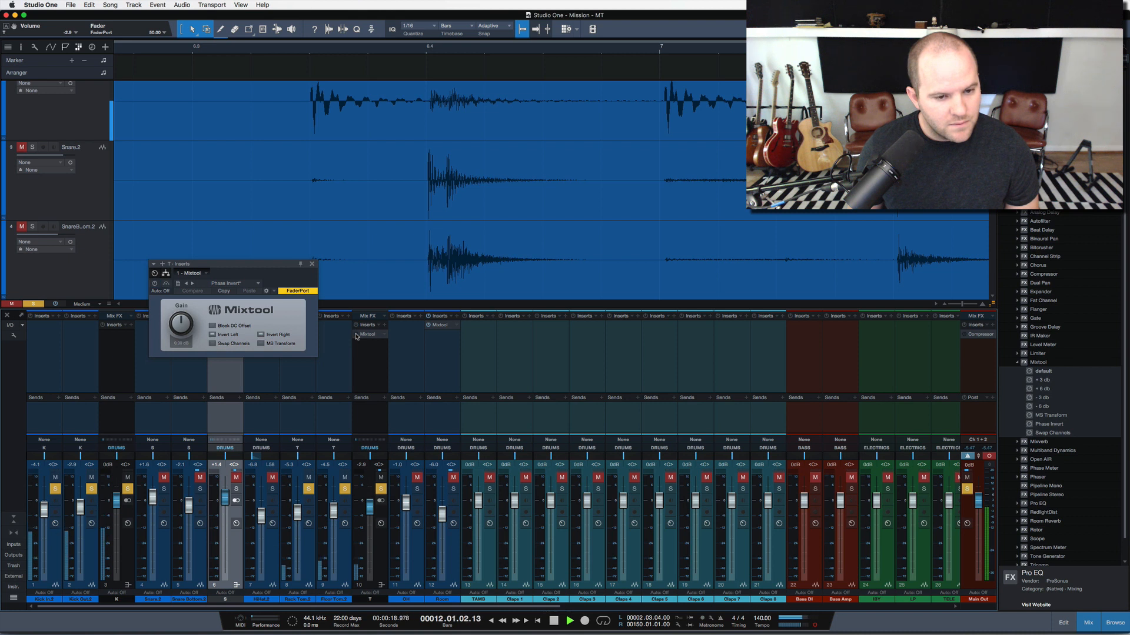
{"action": "left_click", "coordinate": [356, 335]}
{"action": "key", "text": "space"}
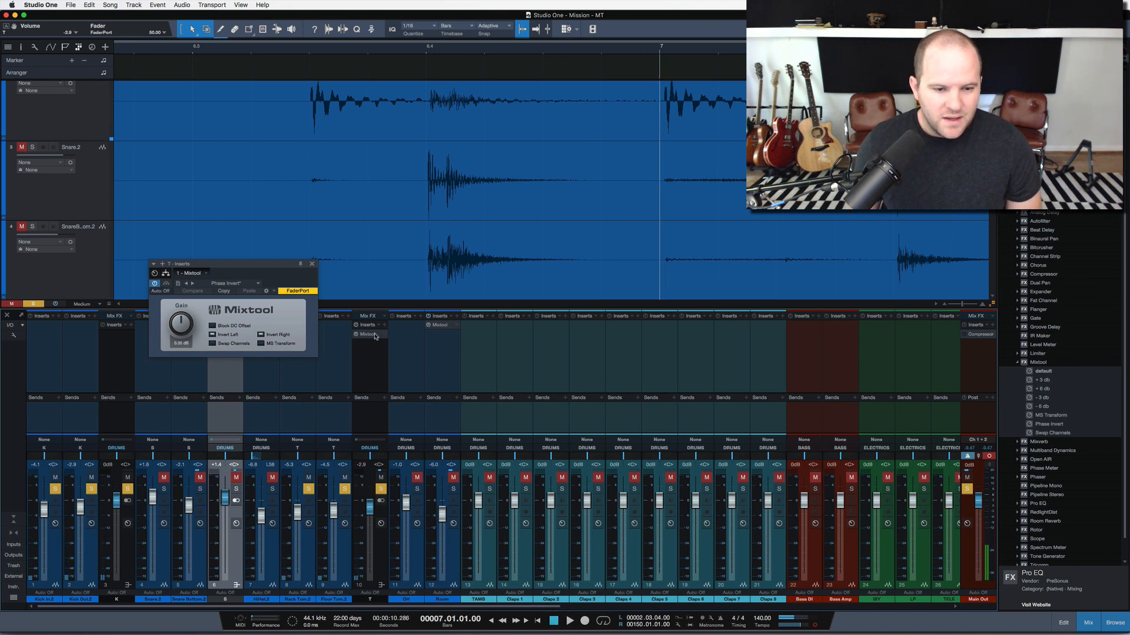
Remove the Mixtool from the T bus and clear all solos
{"action": "left_click", "coordinate": [385, 335]}
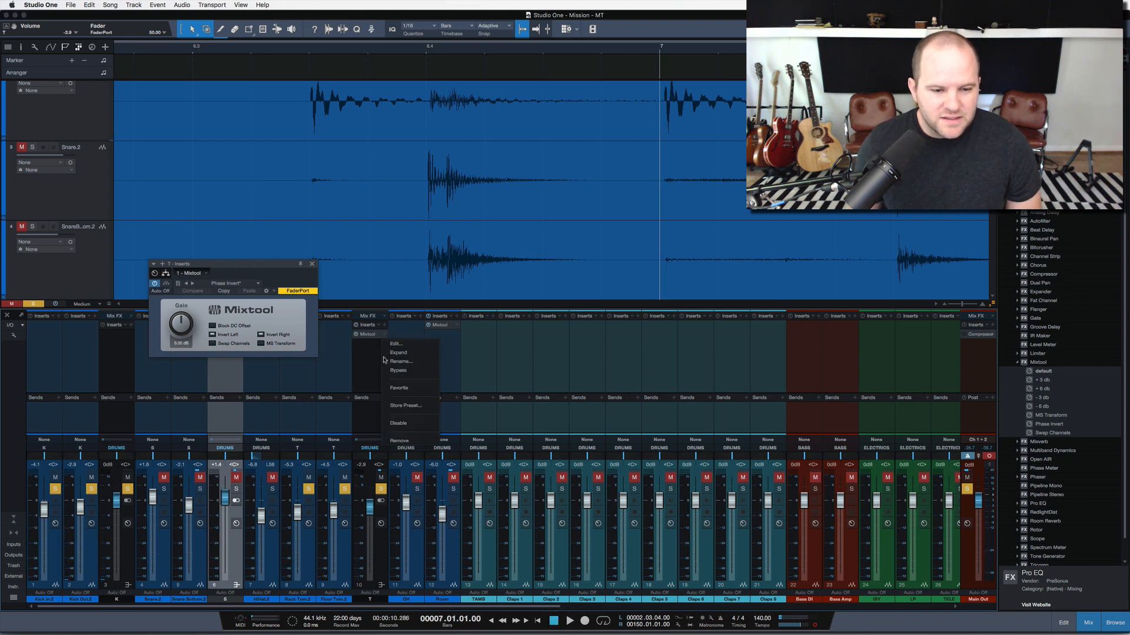
{"action": "left_click", "coordinate": [401, 441]}
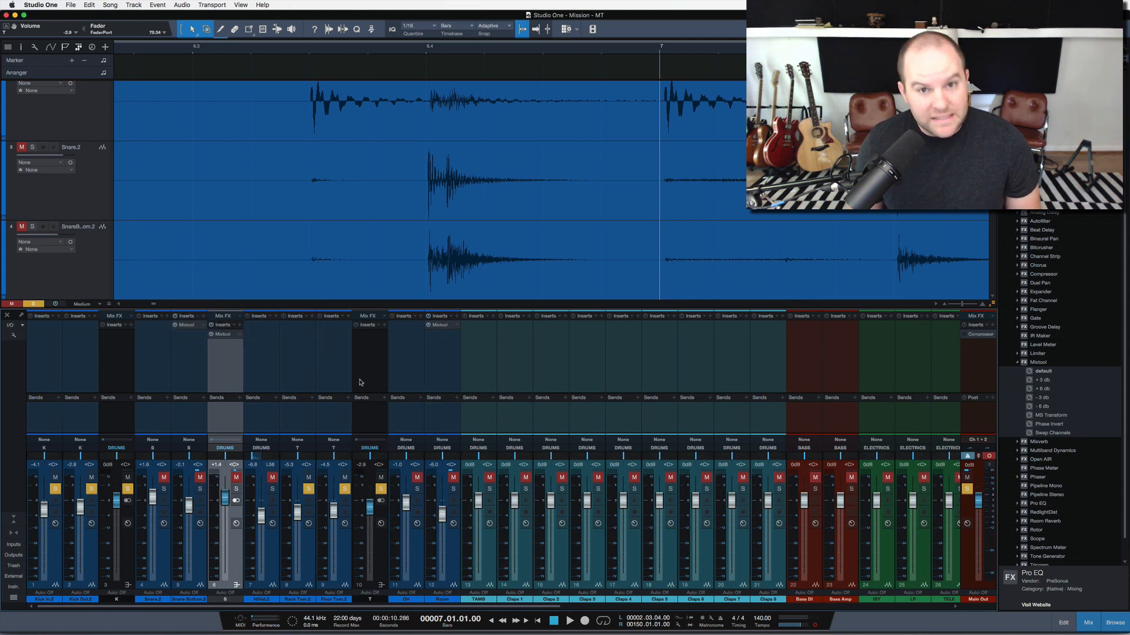
{"action": "left_click", "coordinate": [262, 409]}
{"action": "left_click", "coordinate": [387, 424]}
{"action": "key", "text": "shift+s"}
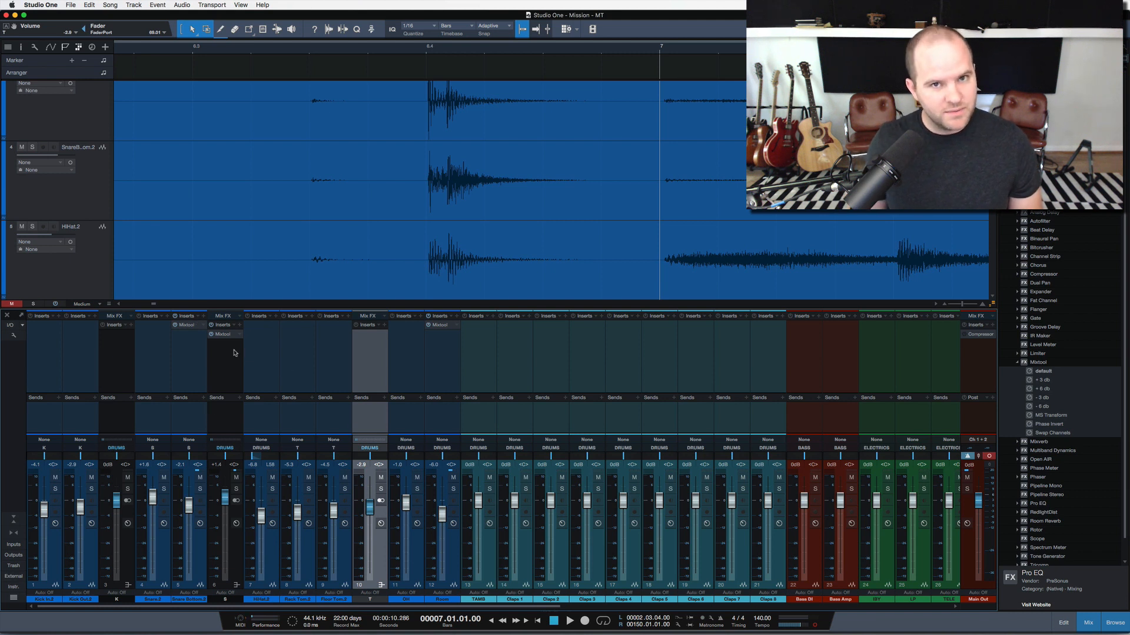
Bypass the Mixtools on the Room channel, the S bus and the Snare Bottom.2 channel
{"action": "left_click", "coordinate": [190, 338]}
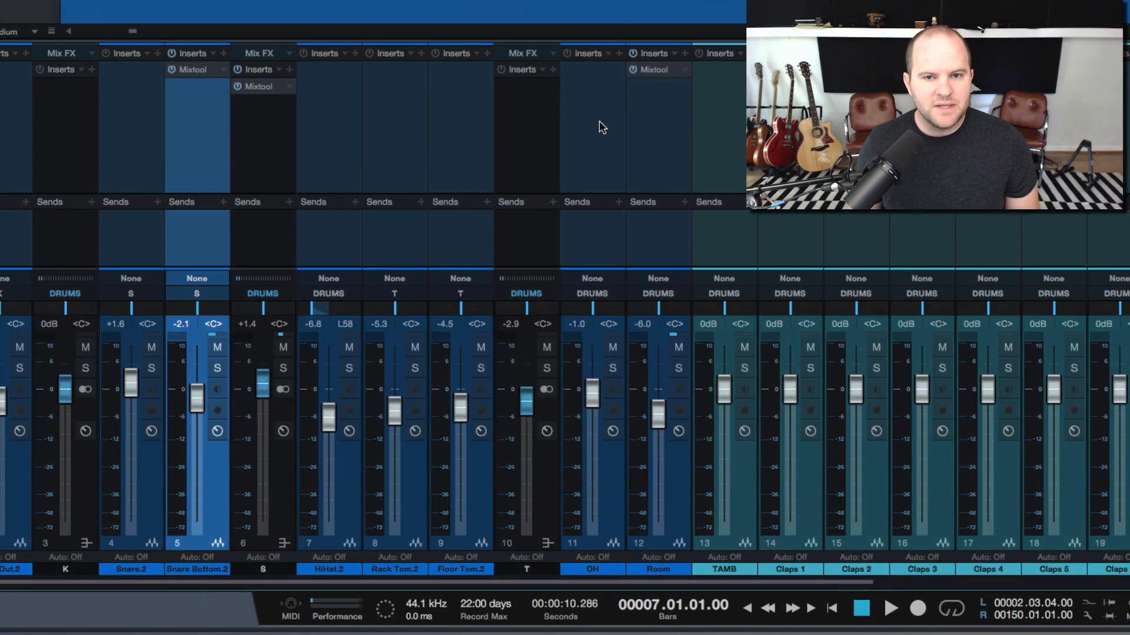
{"action": "left_click", "coordinate": [632, 53]}
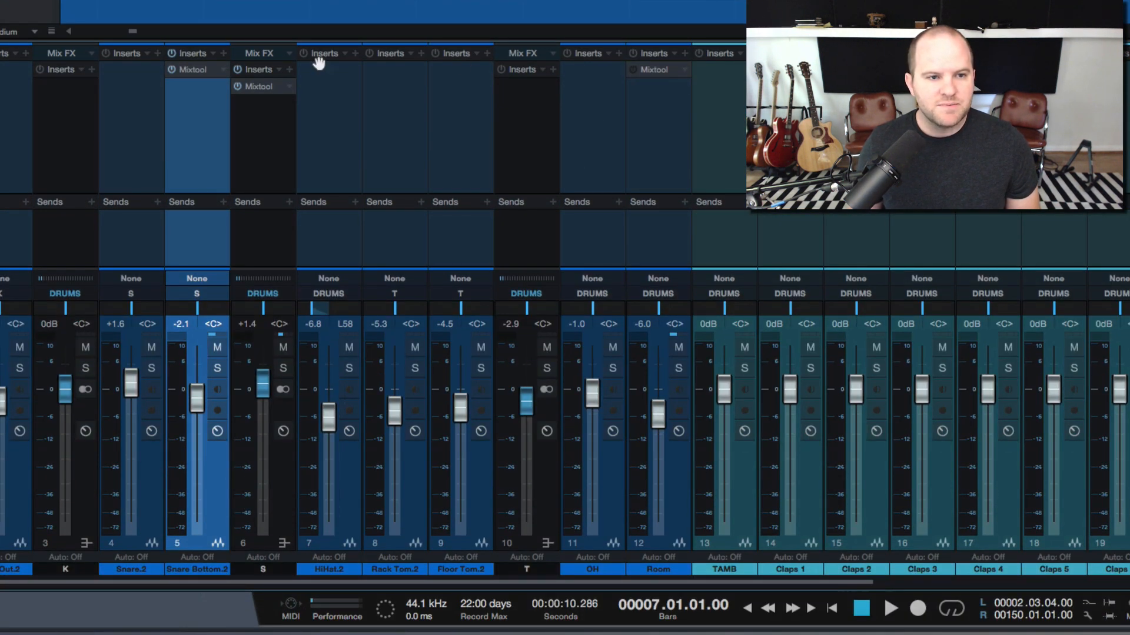
{"action": "left_click", "coordinate": [238, 69]}
{"action": "left_click", "coordinate": [171, 53]}
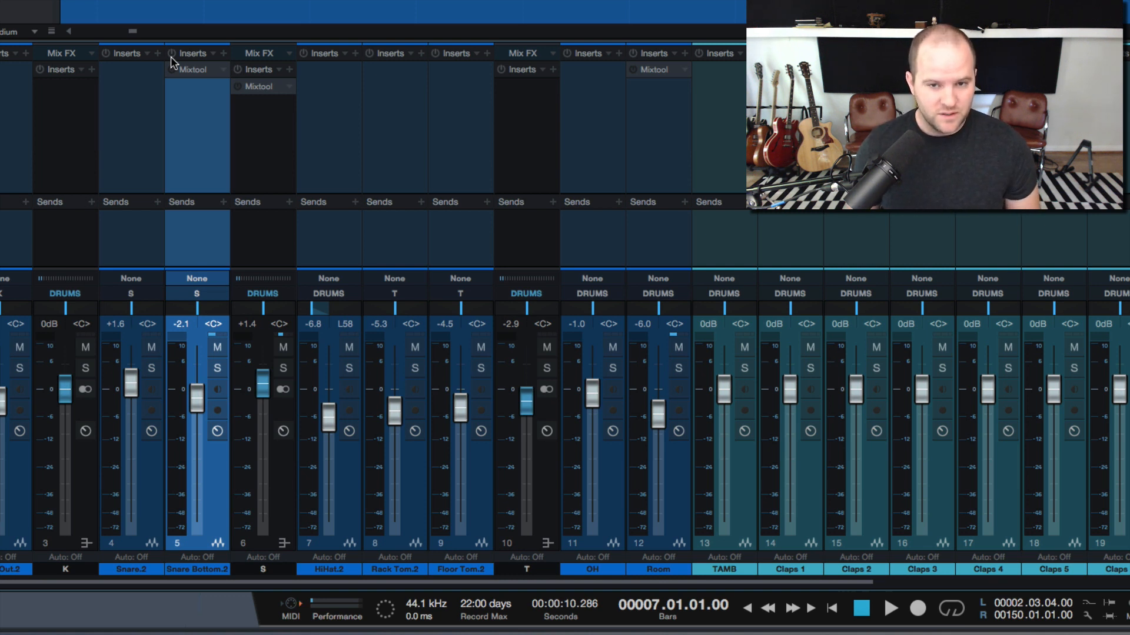
Play the full kit while re-enabling the Mixtools on Room, Snare Bottom.2 and the S bus one at a time
{"action": "key", "text": "space"}
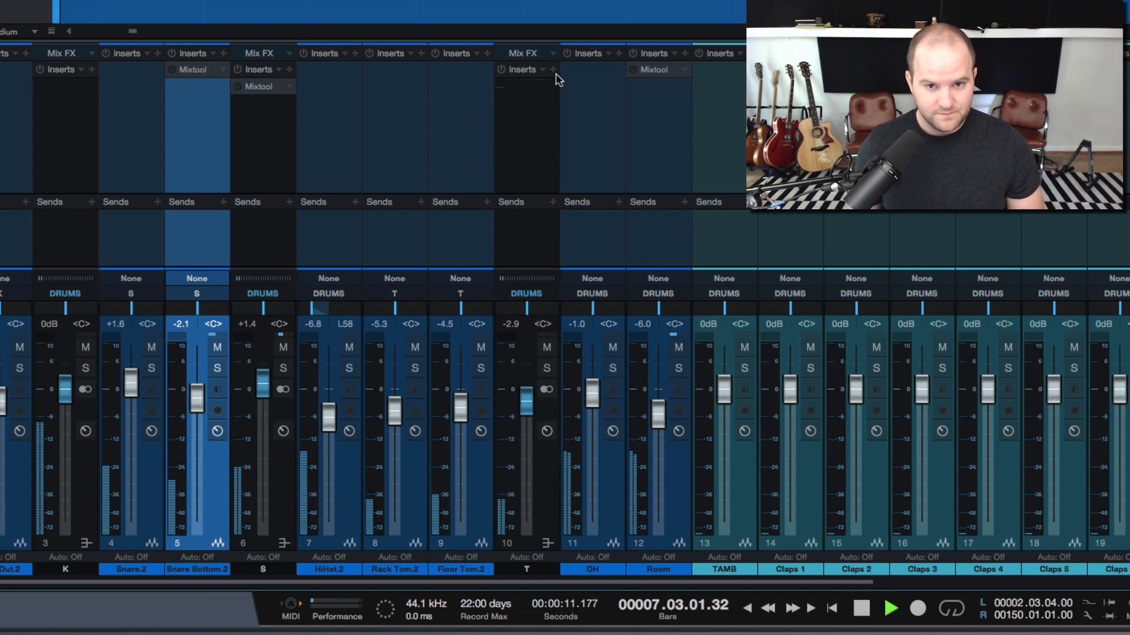
{"action": "left_click", "coordinate": [634, 72]}
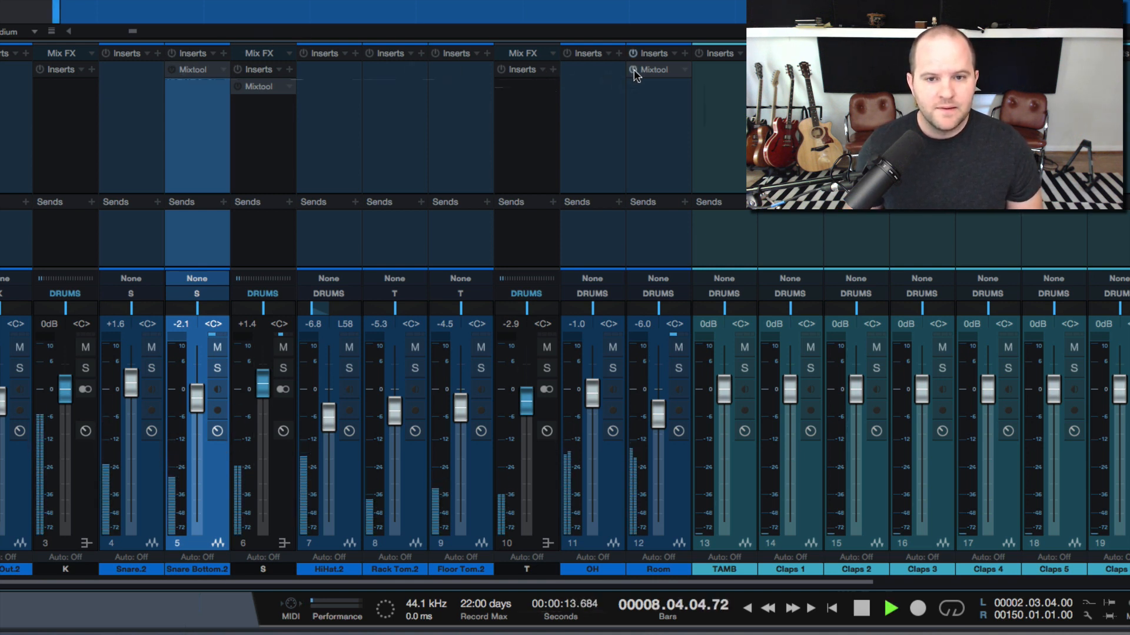
{"action": "left_click", "coordinate": [172, 71]}
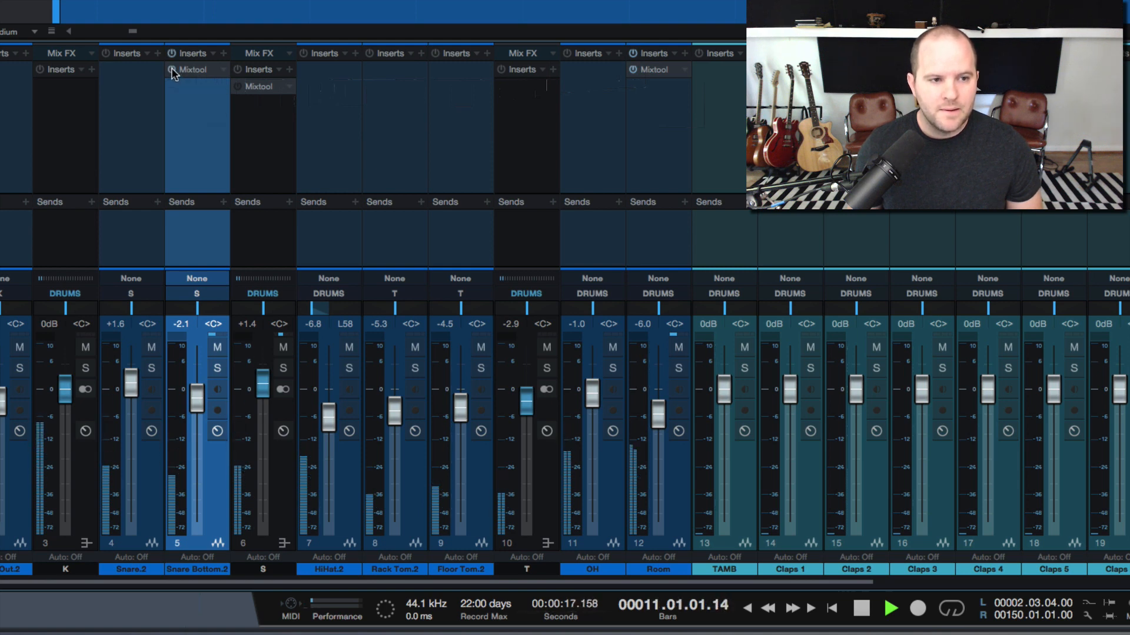
{"action": "left_click", "coordinate": [238, 87]}
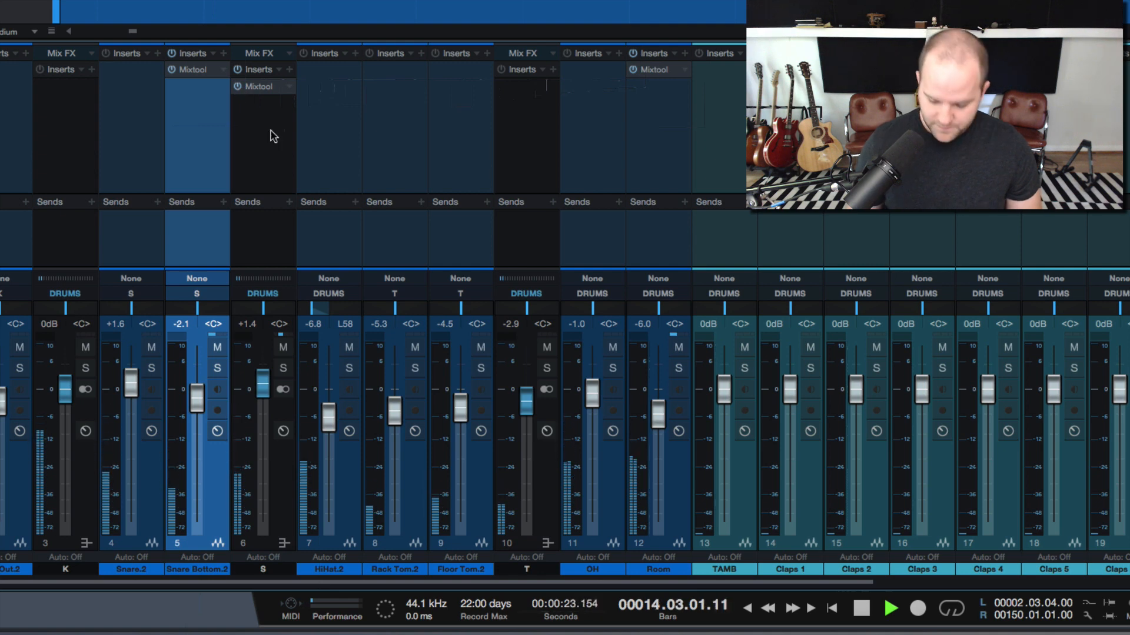
{"action": "key", "text": "space"}
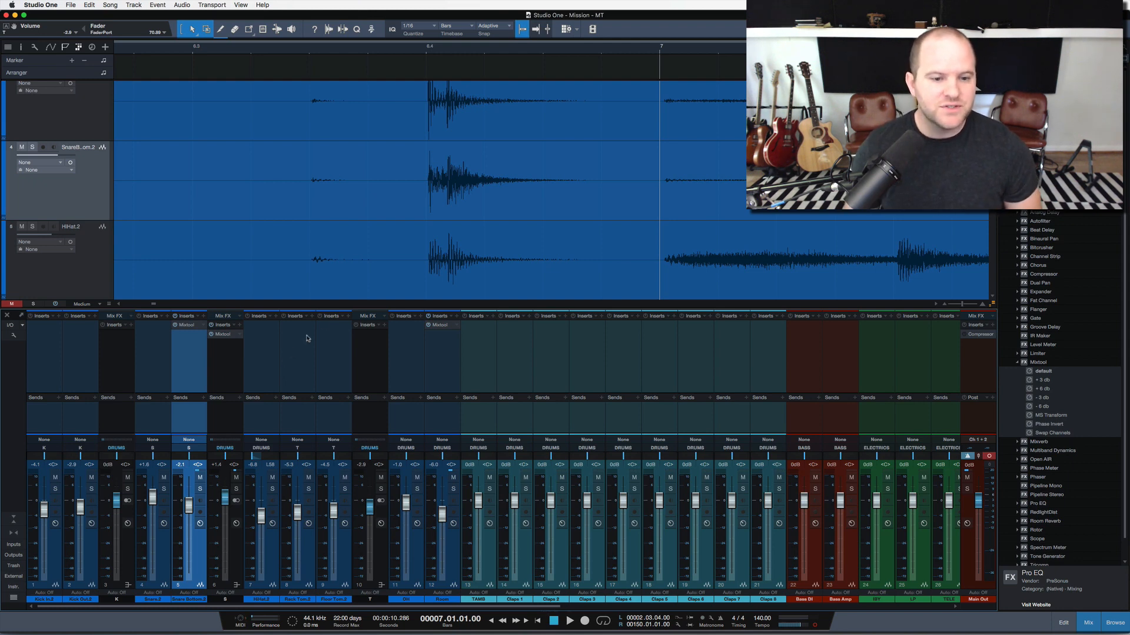
{"action": "scroll", "coordinate": [375, 355], "scroll_direction": "right", "scroll_amount": 10}
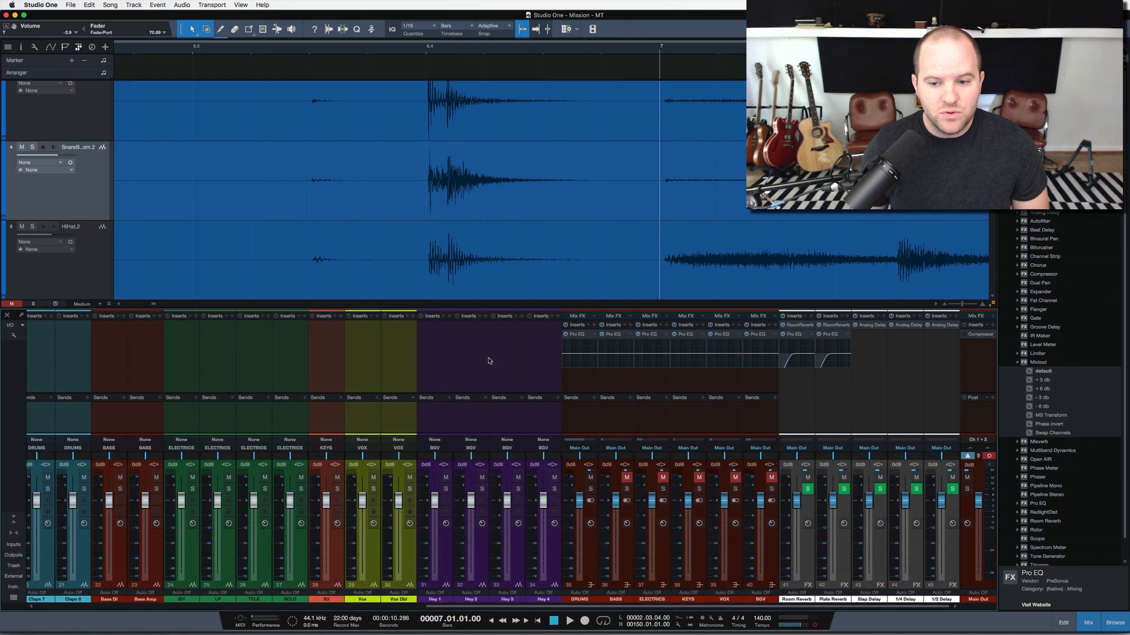
{"action": "scroll", "coordinate": [488, 360], "scroll_direction": "left", "scroll_amount": 5}
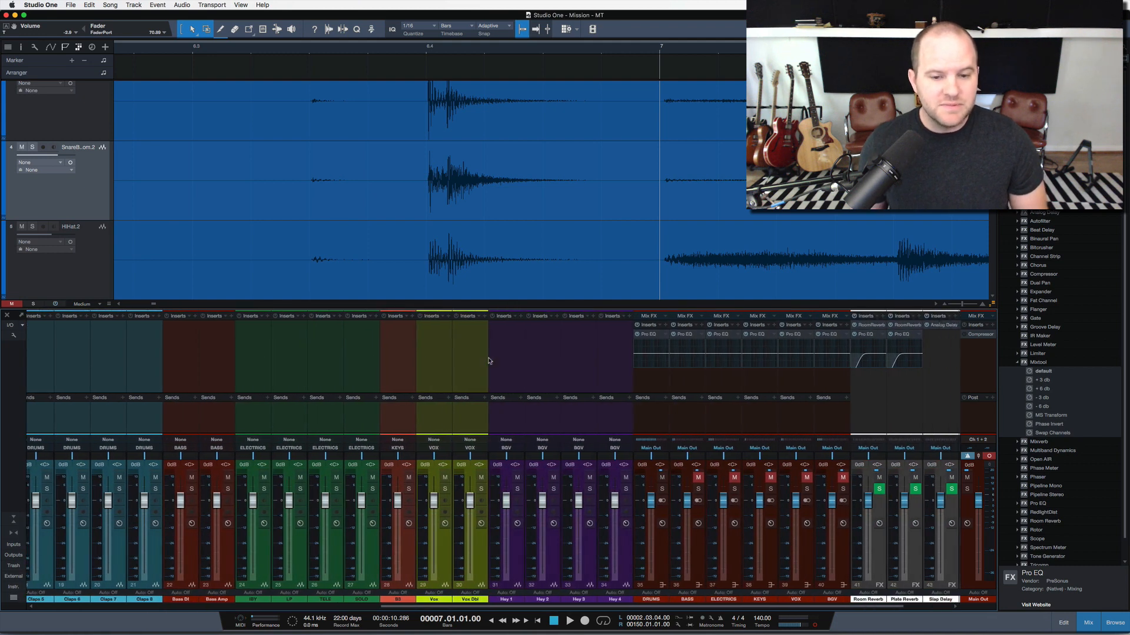
{"action": "scroll", "coordinate": [489, 360], "scroll_direction": "left", "scroll_amount": 6}
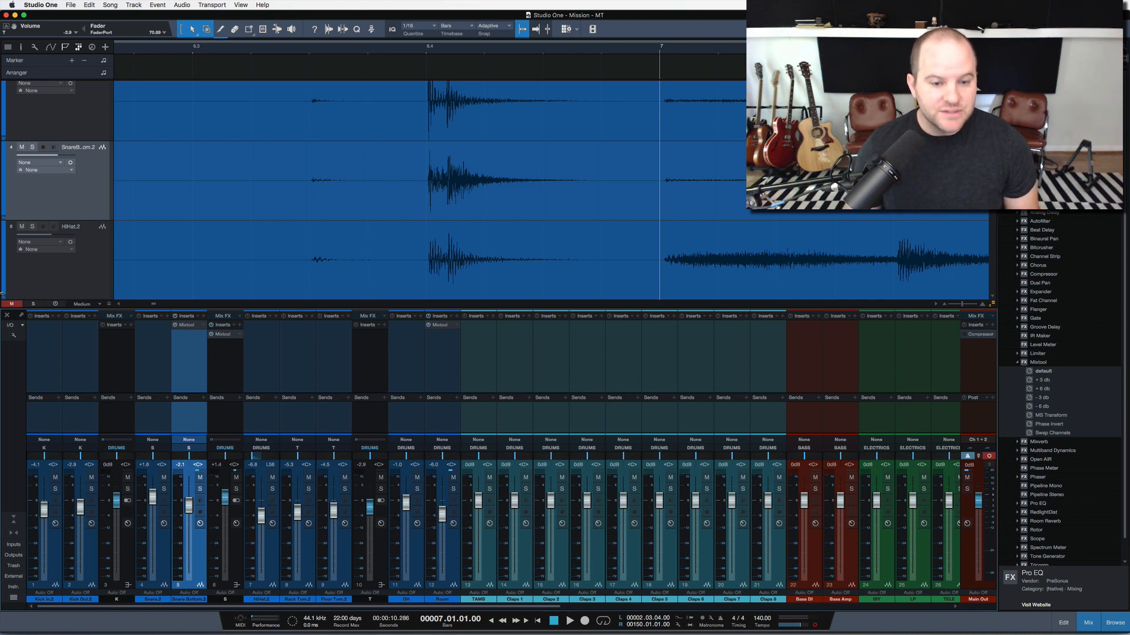
Shrink the arrangement tracks to Tiny height and zoom the timeline out to show the whole song
{"action": "scroll", "coordinate": [473, 220], "scroll_direction": "down", "scroll_amount": 5}
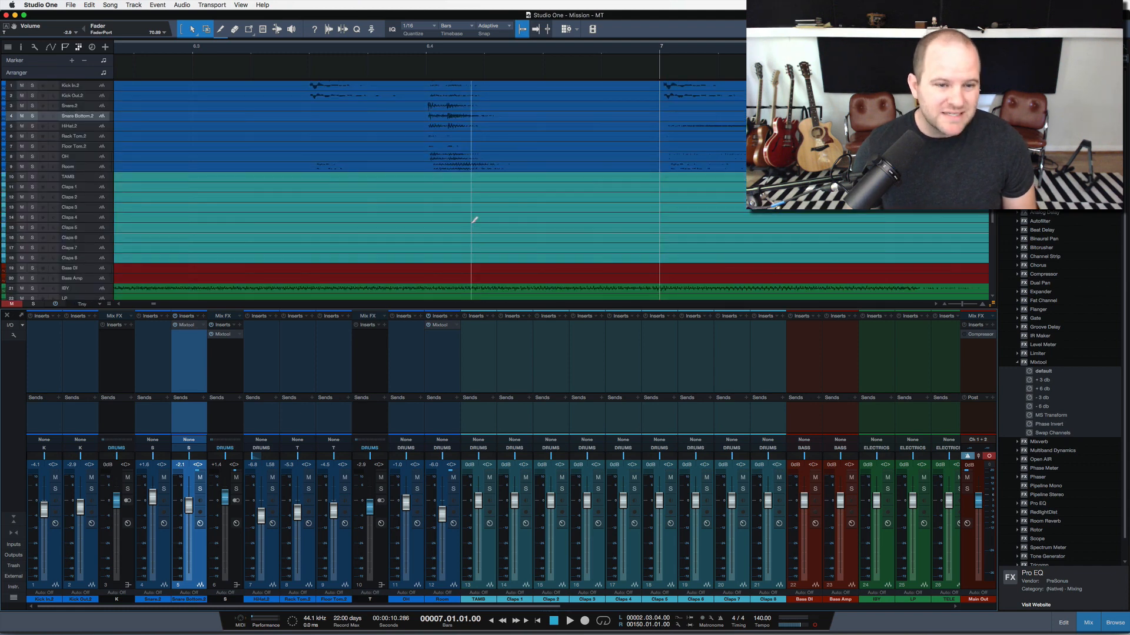
{"action": "scroll", "coordinate": [397, 40], "scroll_direction": "down", "scroll_amount": 8}
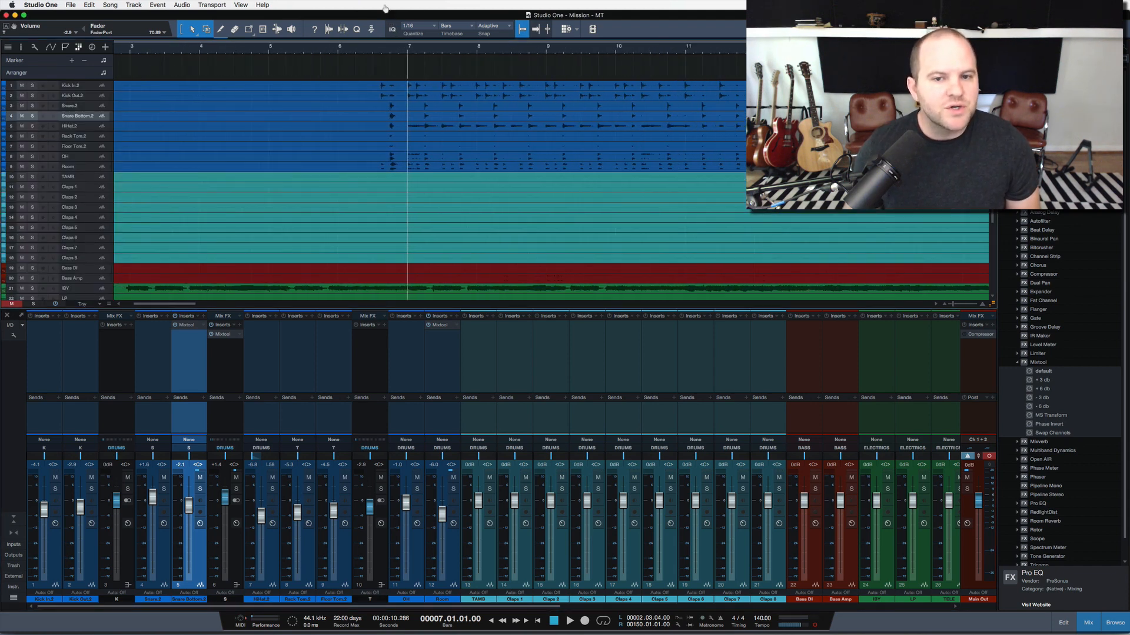
{"action": "scroll", "coordinate": [342, 50], "scroll_direction": "down", "scroll_amount": 6}
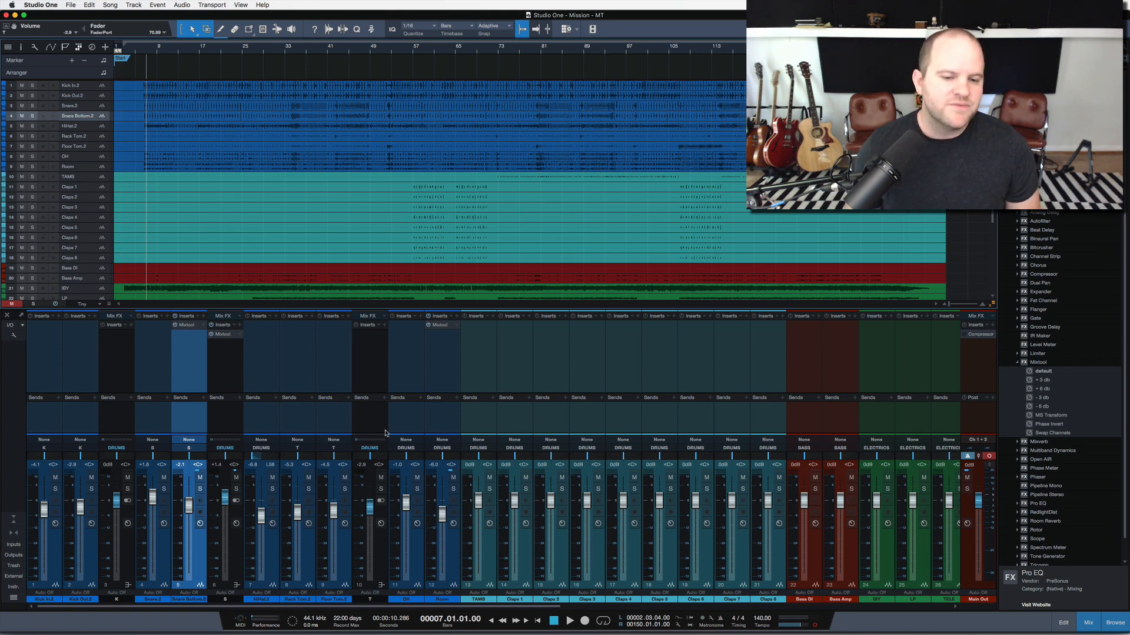
{"action": "left_click", "coordinate": [438, 413]}
{"action": "left_click", "coordinate": [54, 425], "text": "shift"}
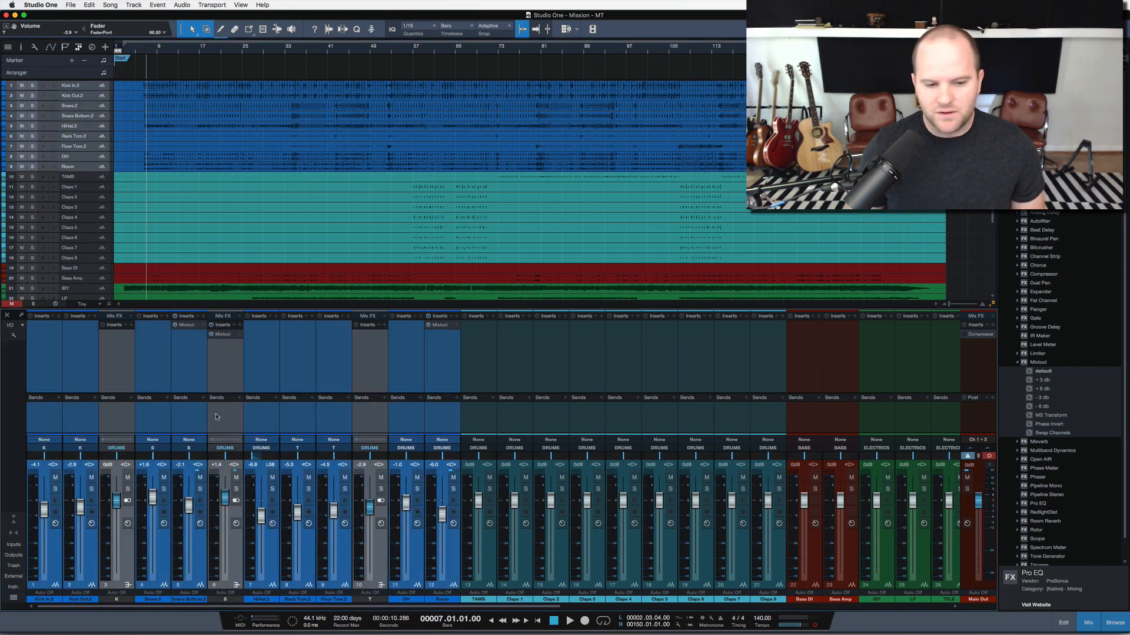
{"action": "left_click", "coordinate": [288, 417]}
{"action": "left_click", "coordinate": [318, 417]}
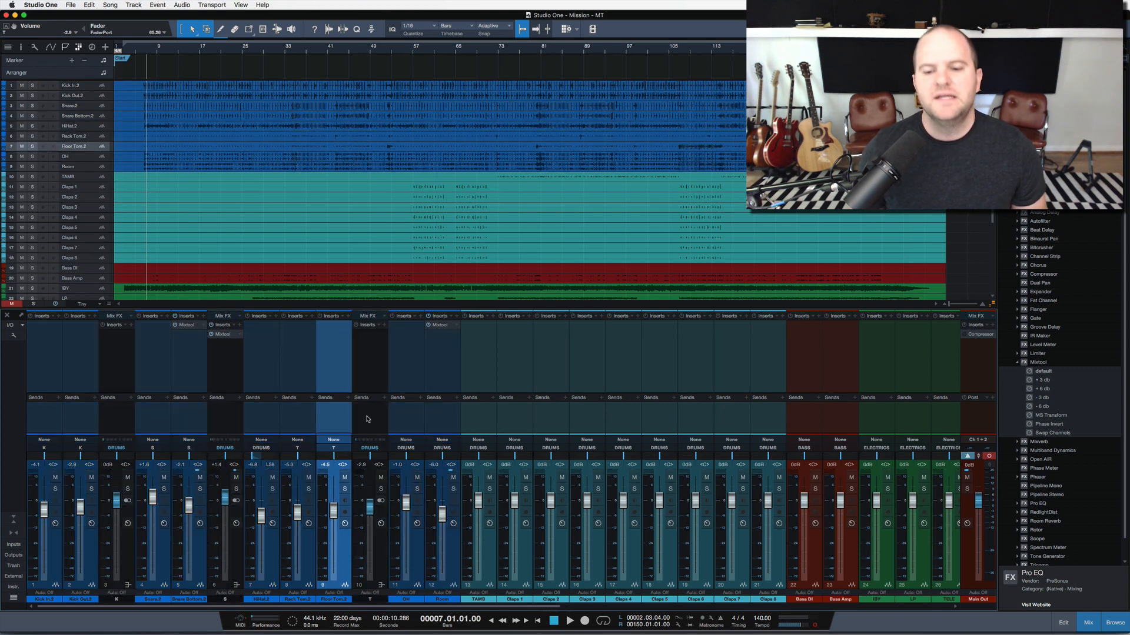
{"action": "left_click", "coordinate": [429, 419]}
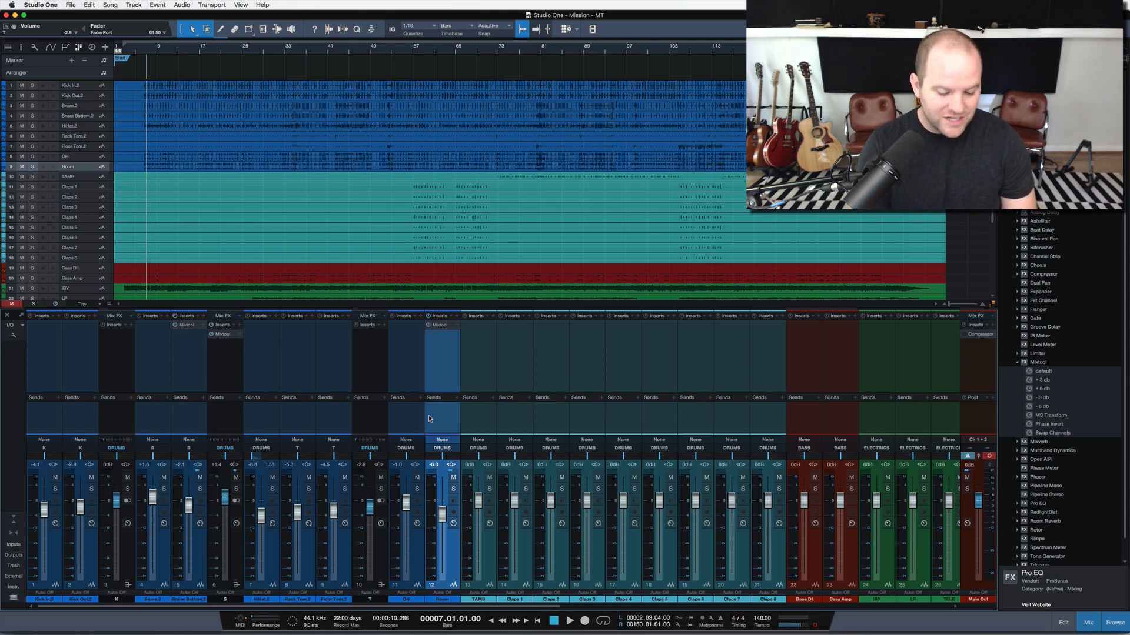
{"action": "left_click", "coordinate": [480, 422]}
{"action": "scroll", "coordinate": [493, 421], "scroll_direction": "right", "scroll_amount": 4}
{"action": "scroll", "coordinate": [493, 421], "scroll_direction": "right", "scroll_amount": 10}
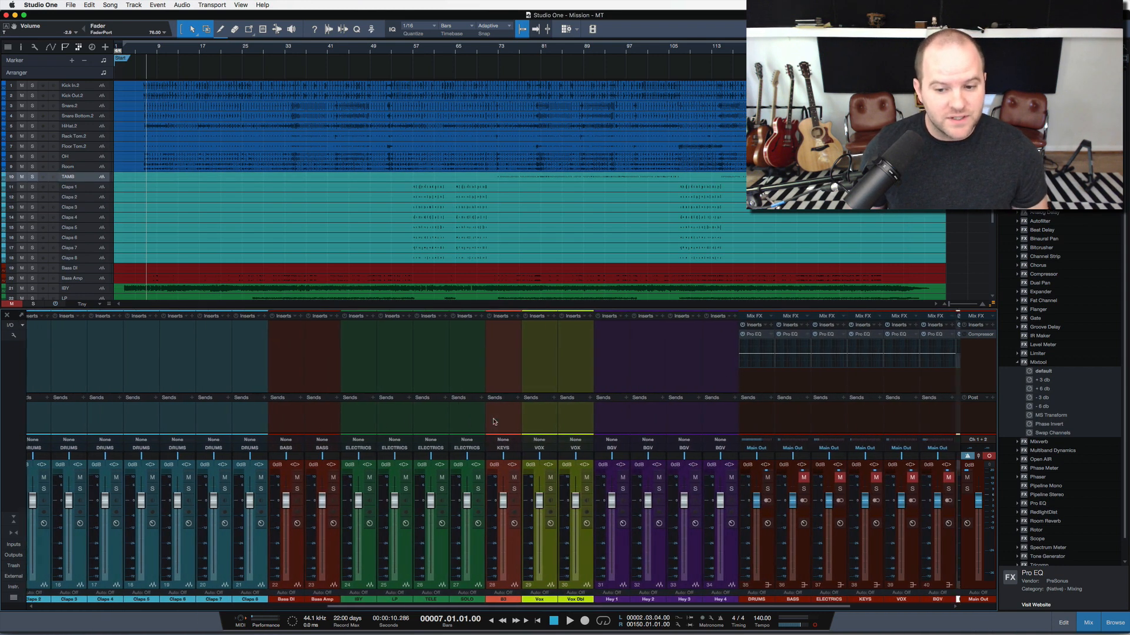
{"action": "scroll", "coordinate": [493, 421], "scroll_direction": "left", "scroll_amount": 15}
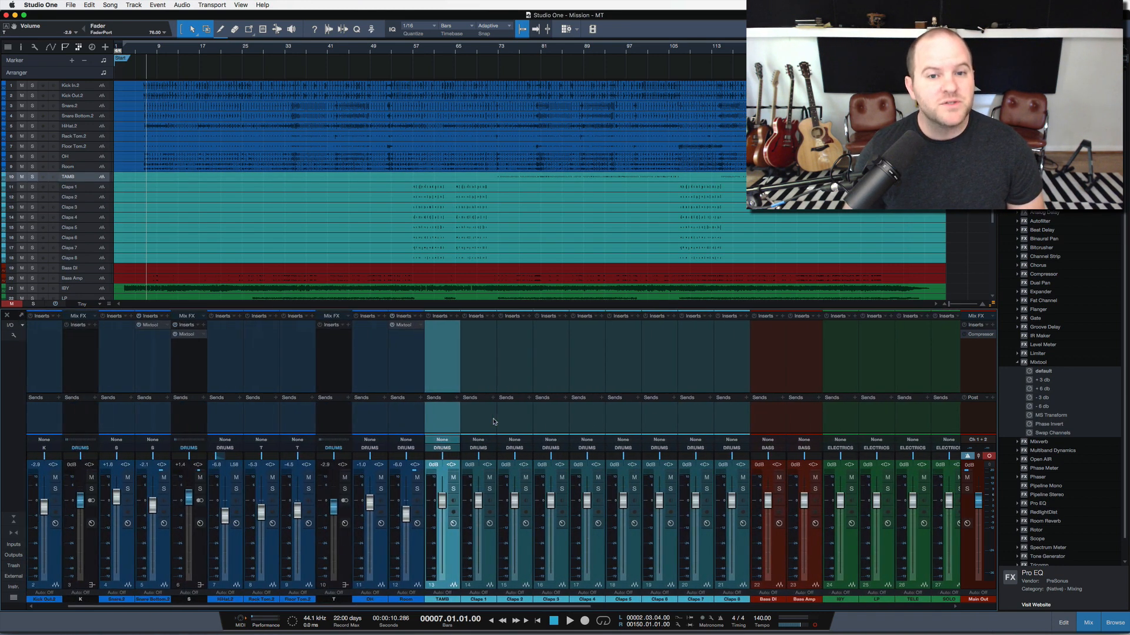